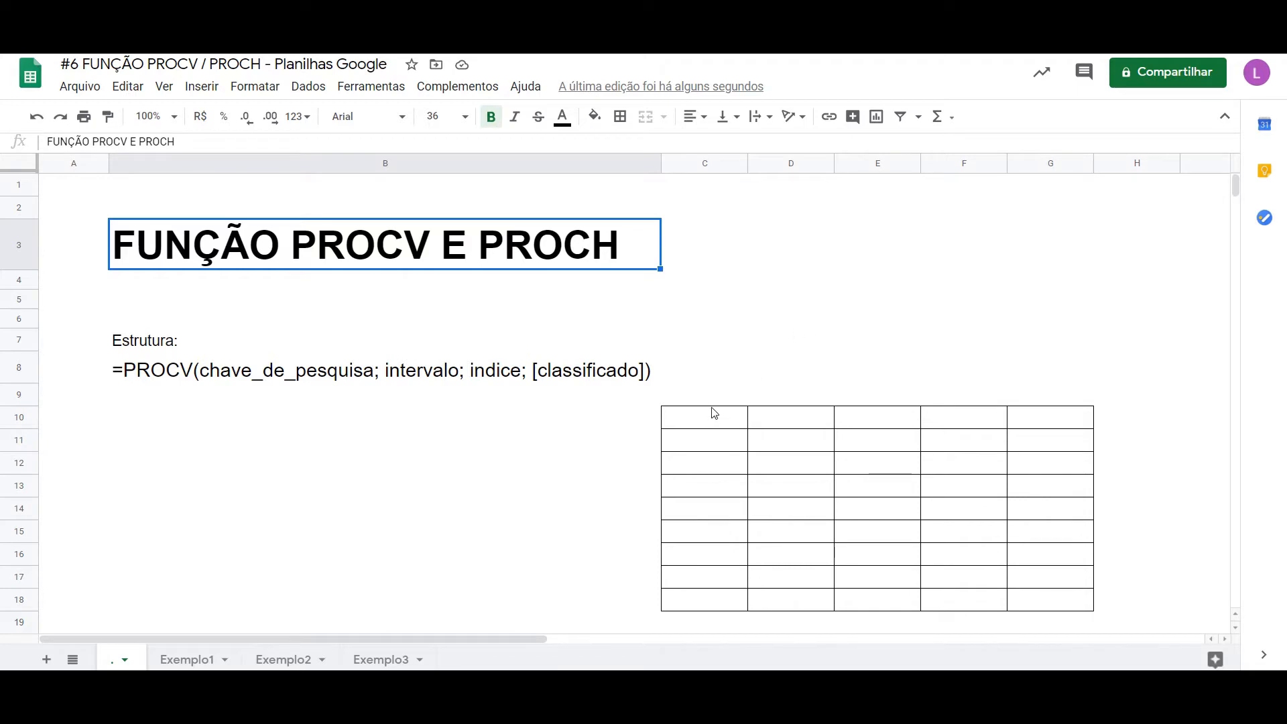
Examine the blank table's first column, first row and inner cells alongside the PROCV structure in B8.
left_click_drag(715, 418, 732, 595)
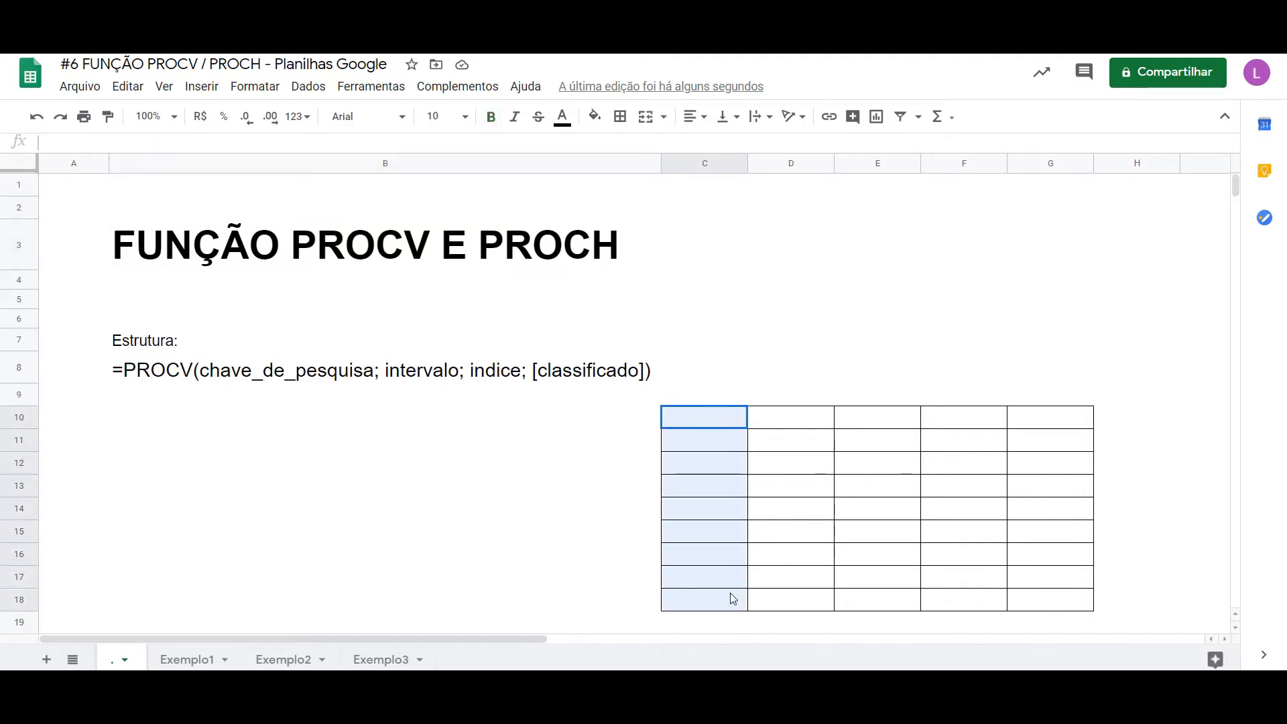
left_click(714, 420)
left_click_drag(716, 422, 1044, 424)
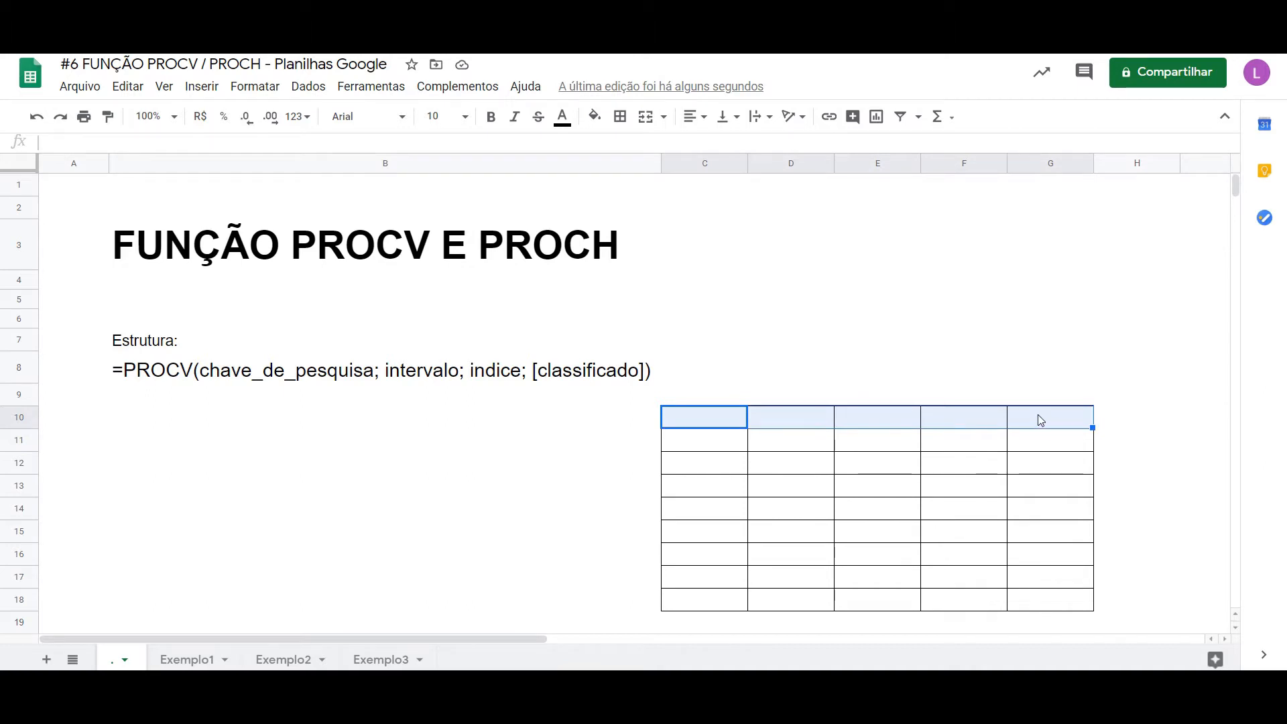
left_click_drag(803, 441, 1049, 600)
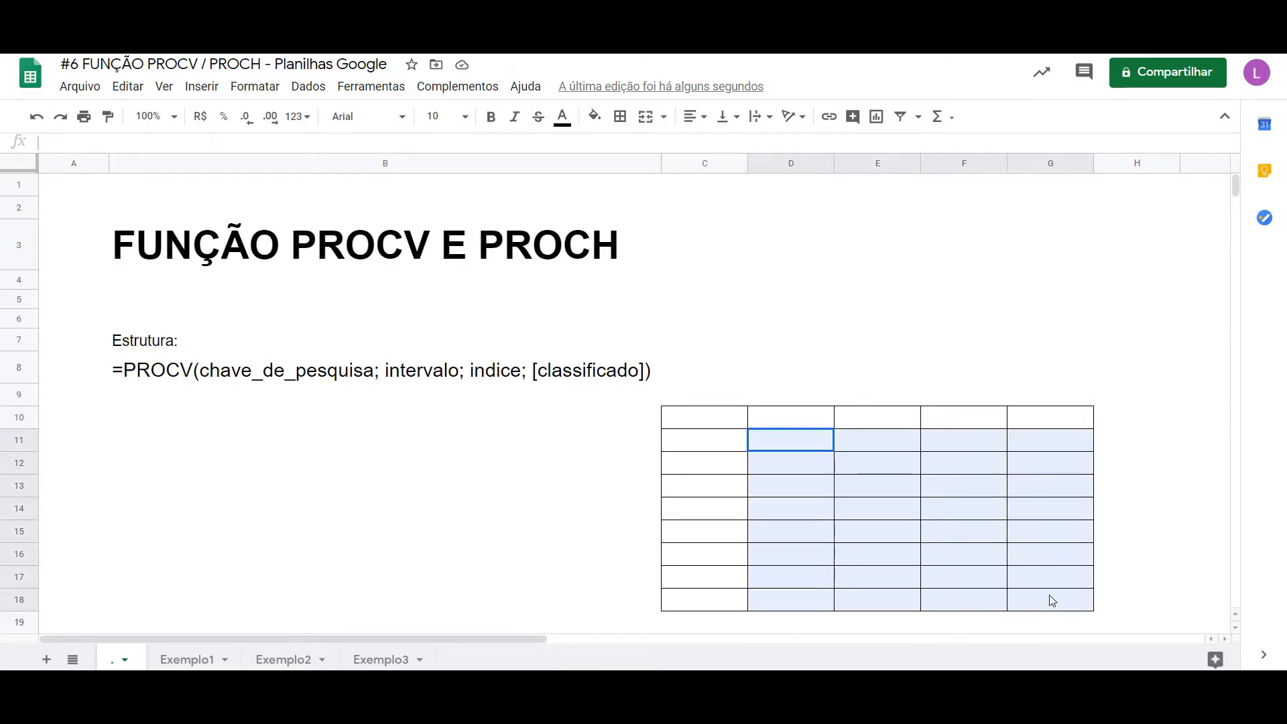
left_click(862, 516)
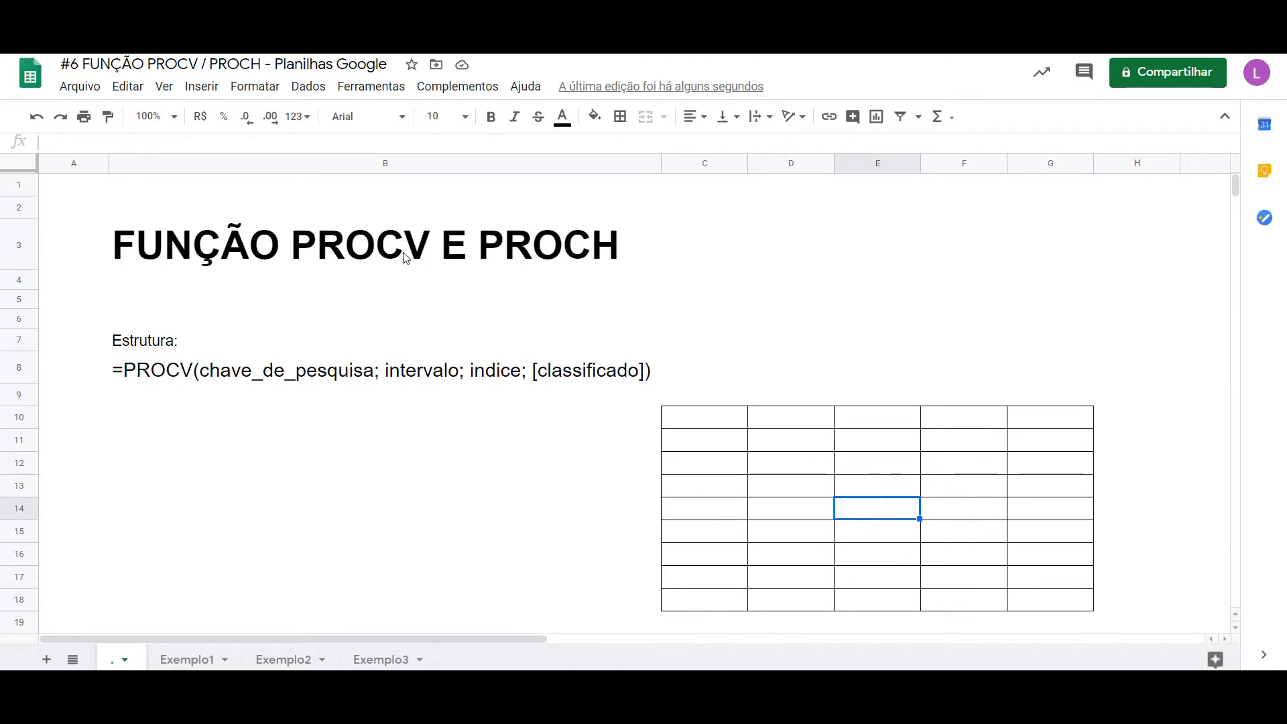
left_click_drag(724, 419, 729, 601)
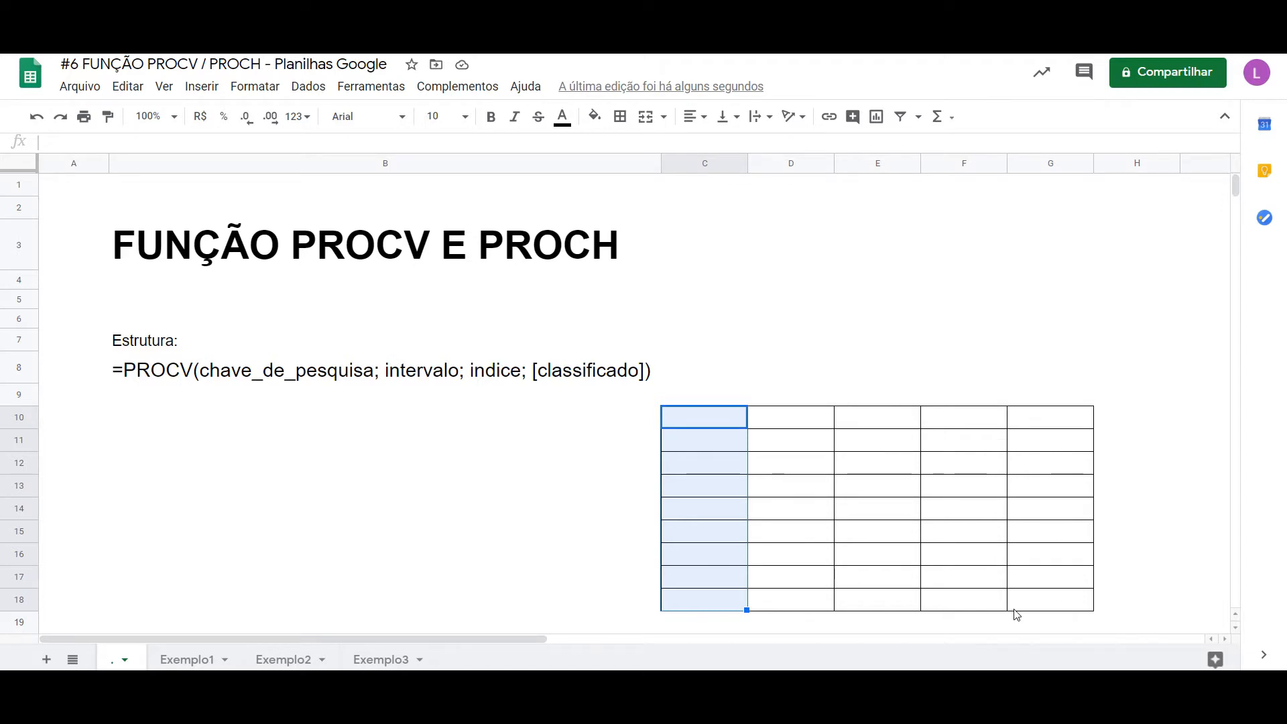
left_click_drag(727, 421, 1037, 429)
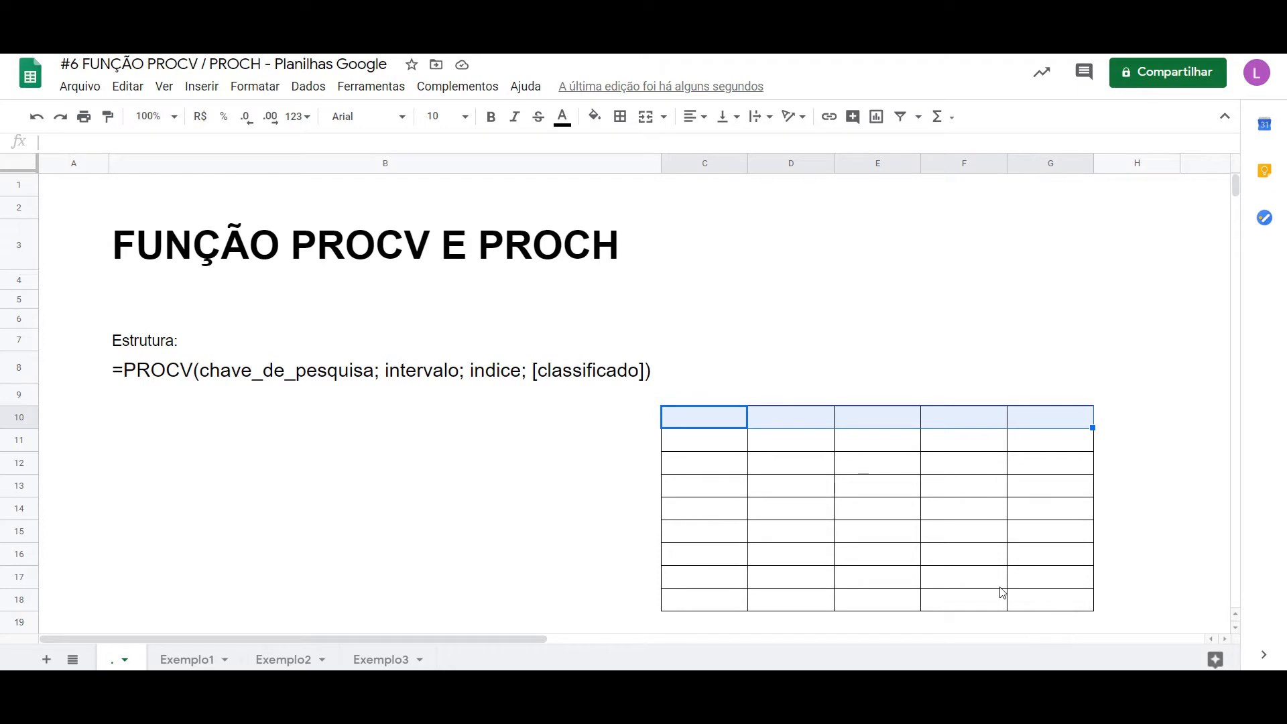
left_click(247, 363)
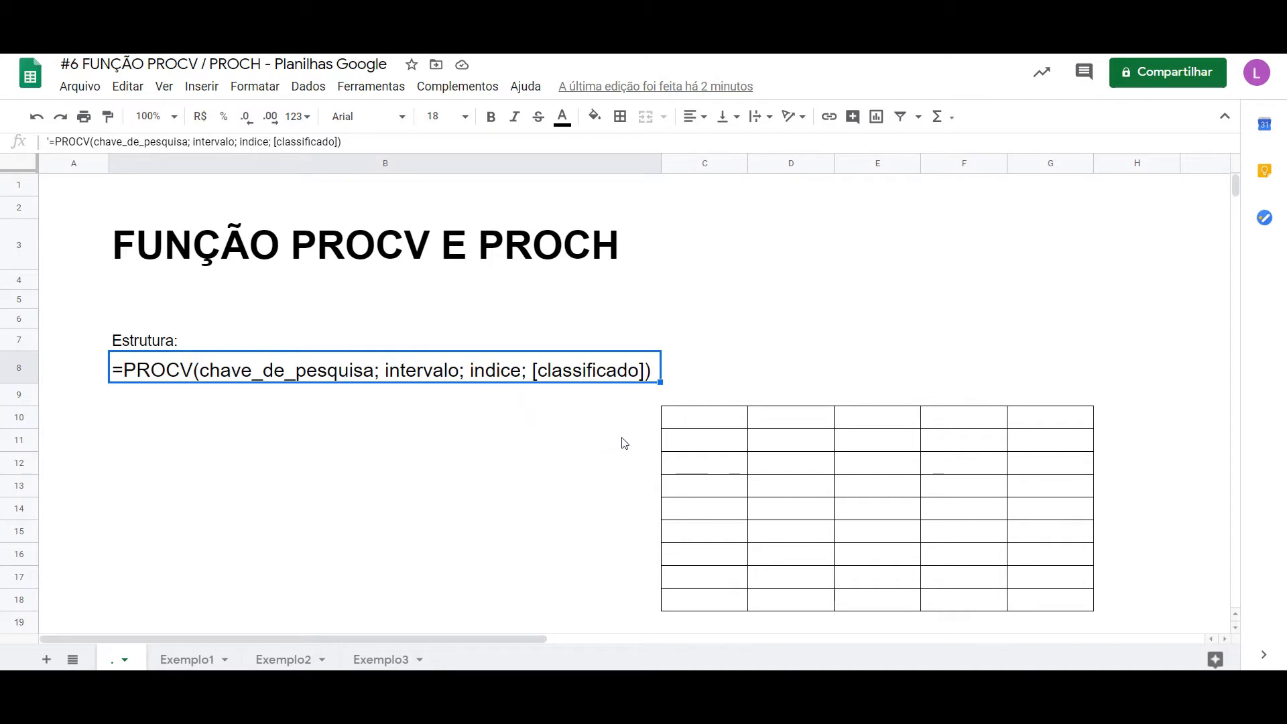
Enter A, B and C in cells C11 to C13 of the blank table's first column.
left_click(701, 444)
type("A")
key("Return")
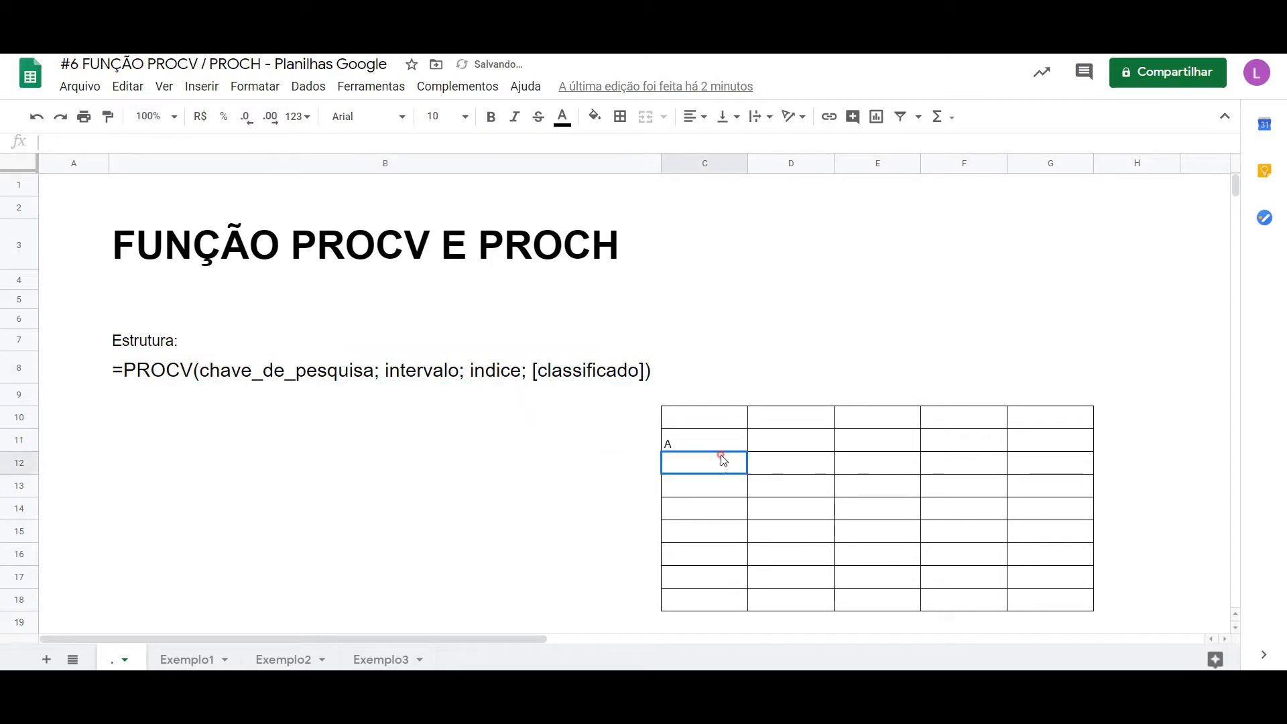
type("B")
key("Return")
type("C")
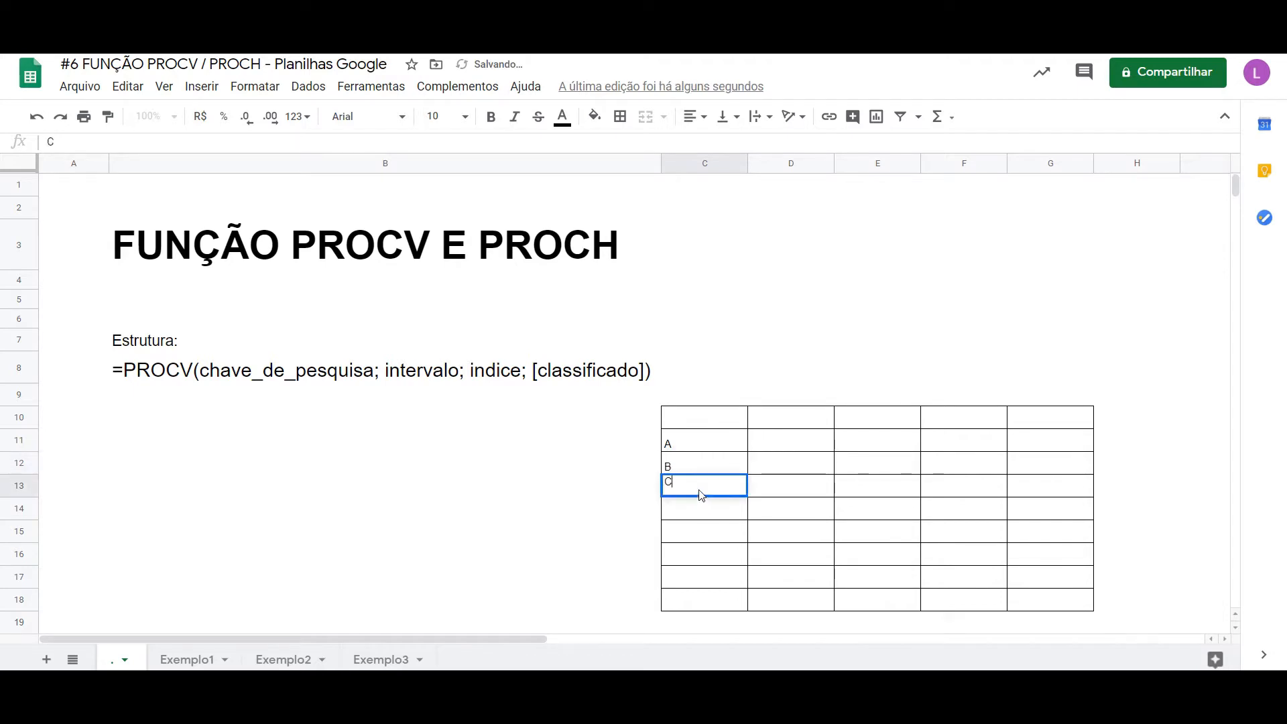
left_click(704, 462)
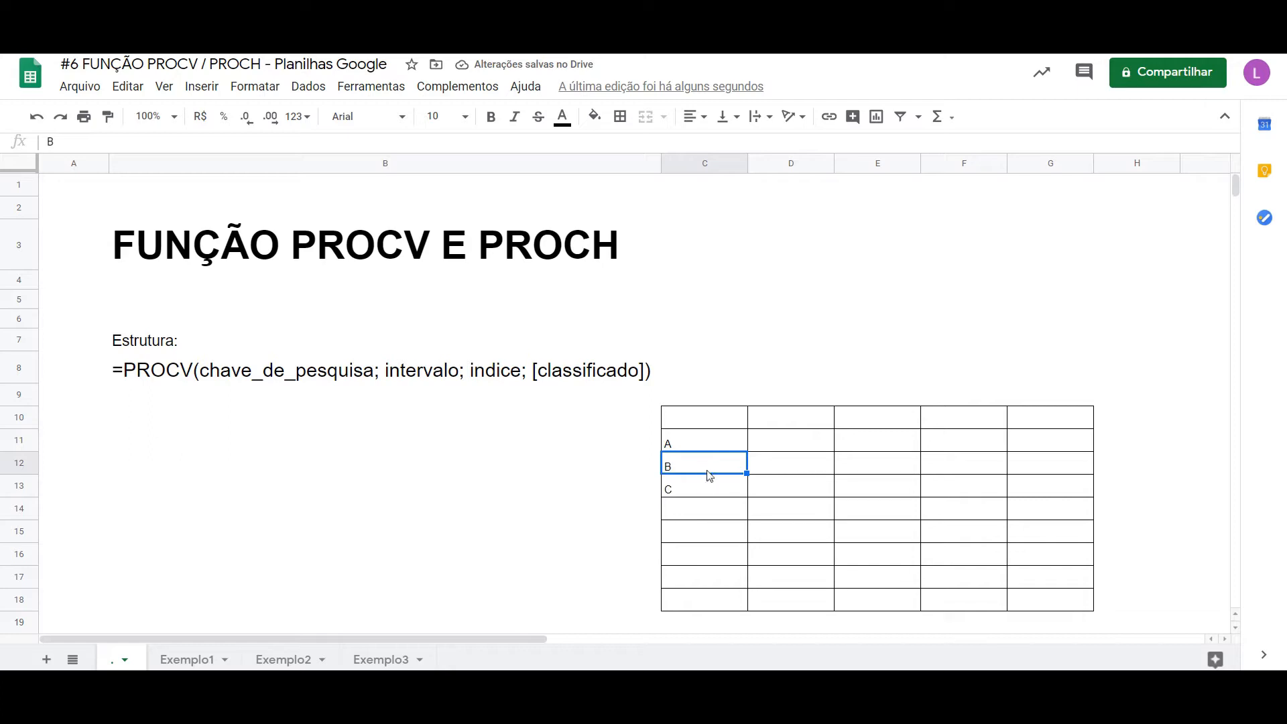
left_click(967, 470)
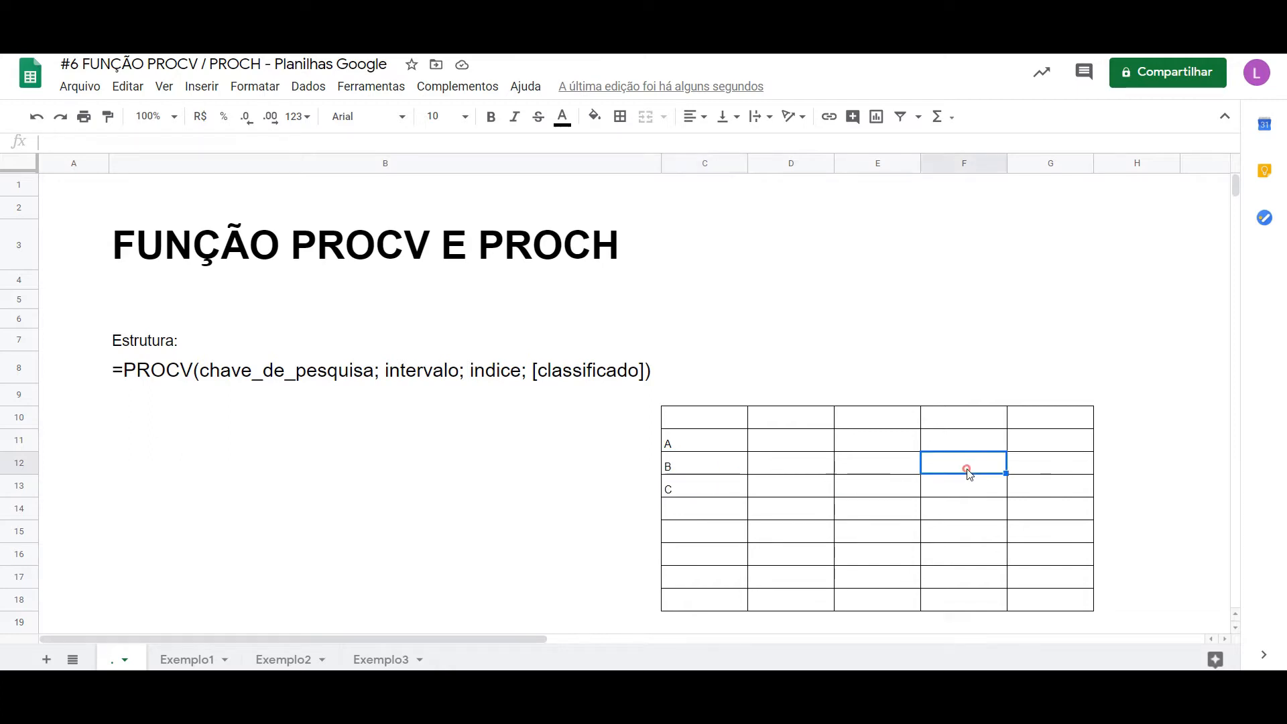
left_click(712, 422)
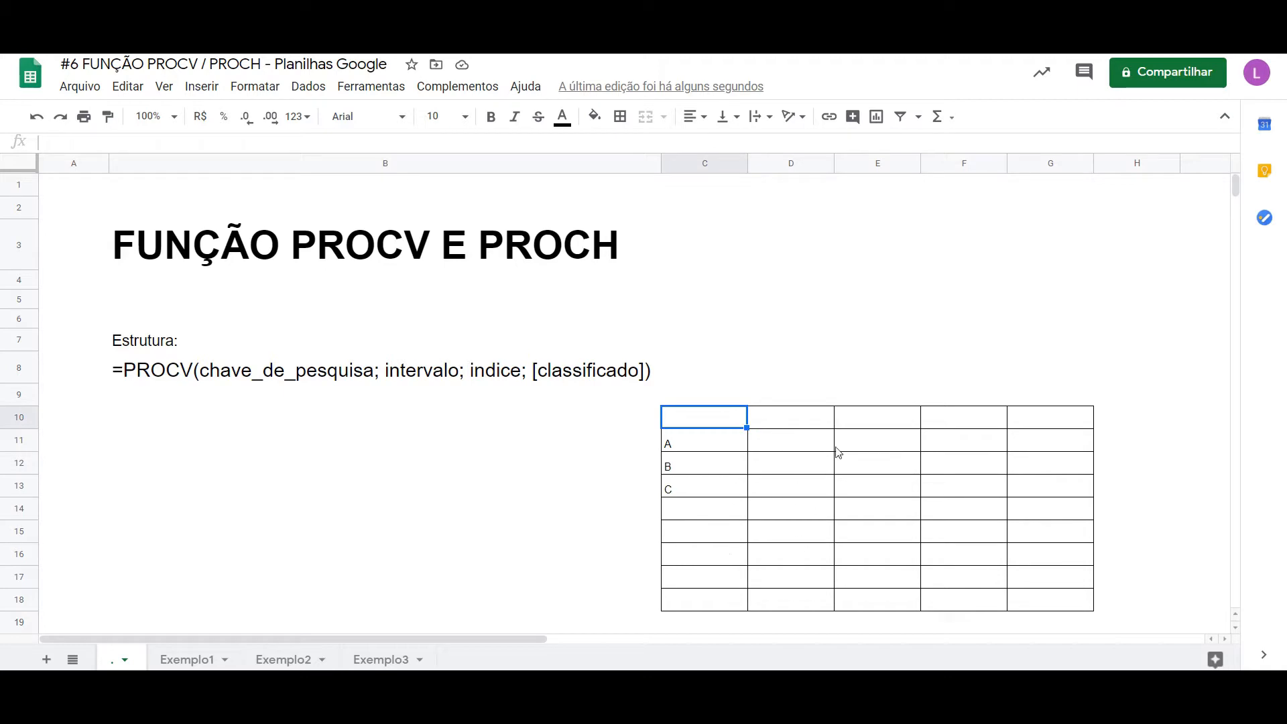
left_click(972, 485)
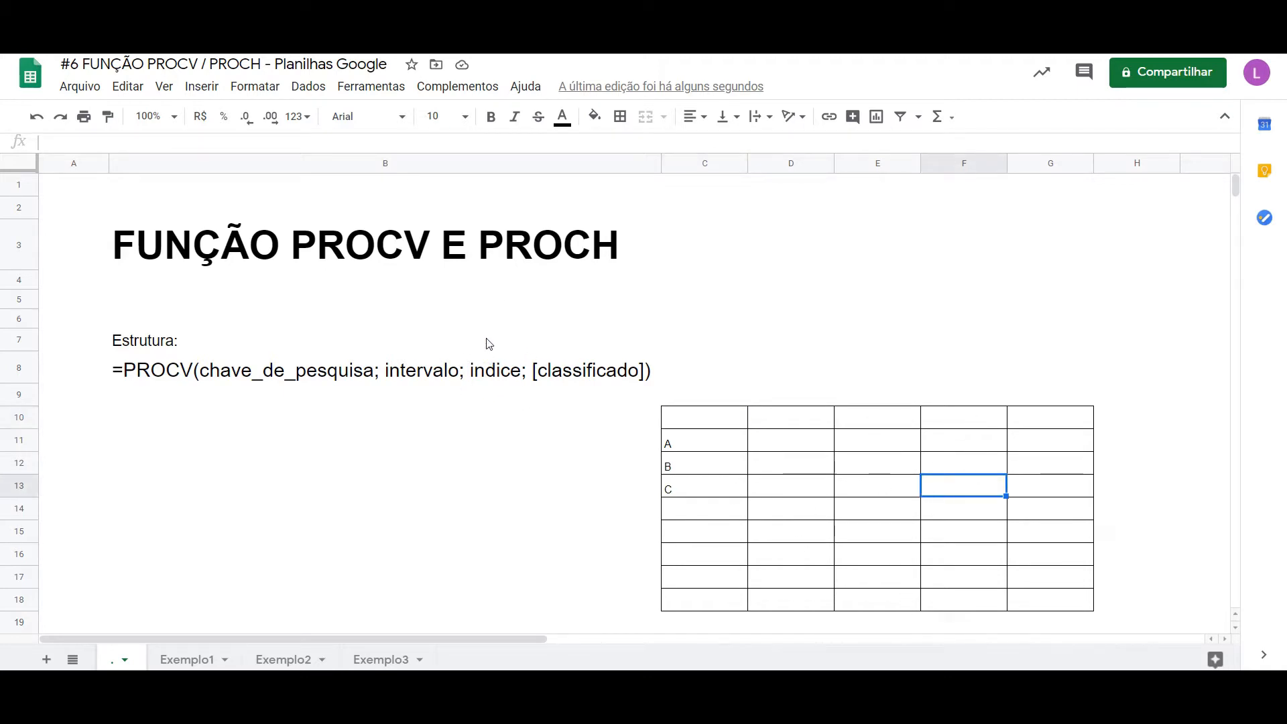
left_click(525, 401)
left_click(534, 370)
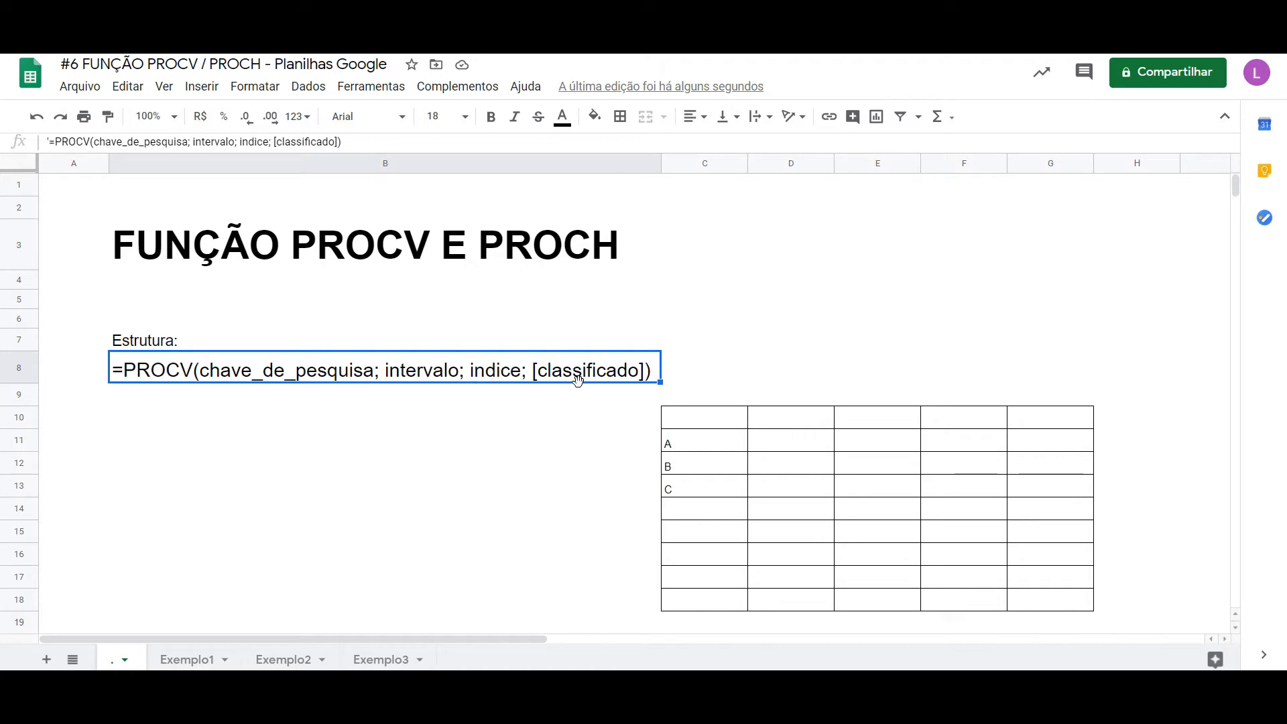
left_click(690, 446)
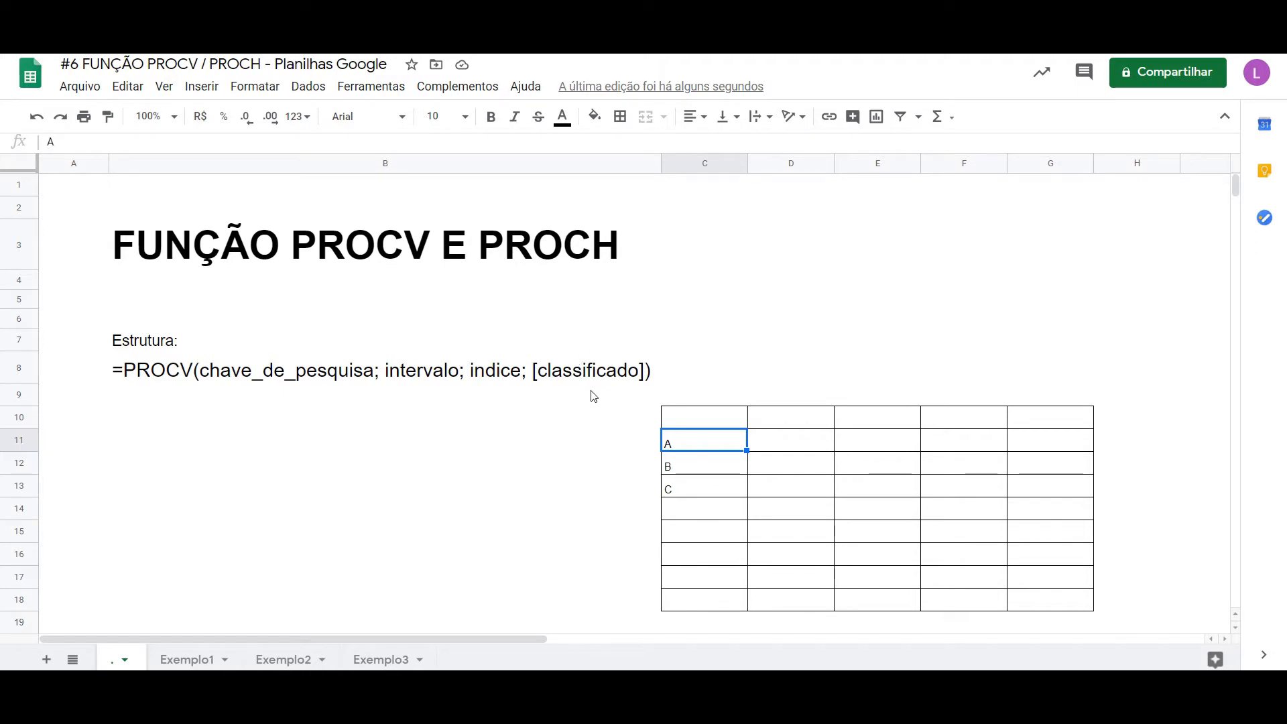
Open the Exemplo1 sheet and look through the empty result cells H4 to H9, from Código to Status.
left_click(179, 660)
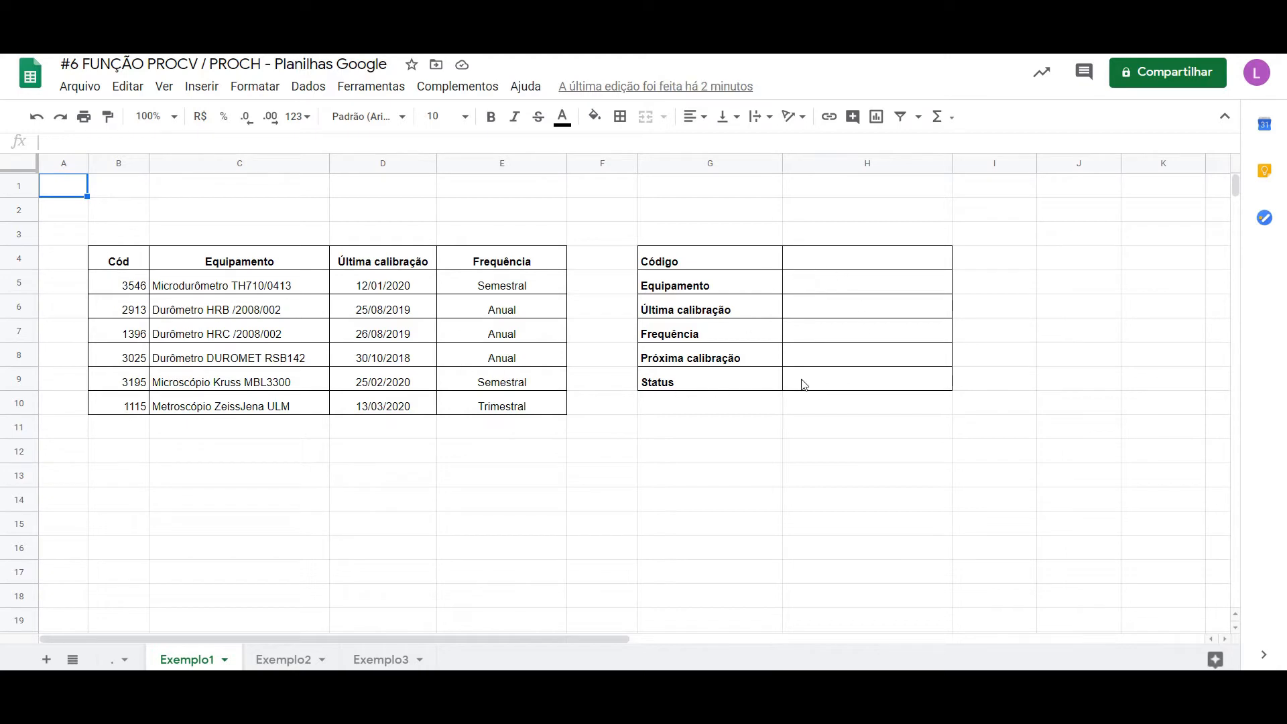
left_click(887, 268)
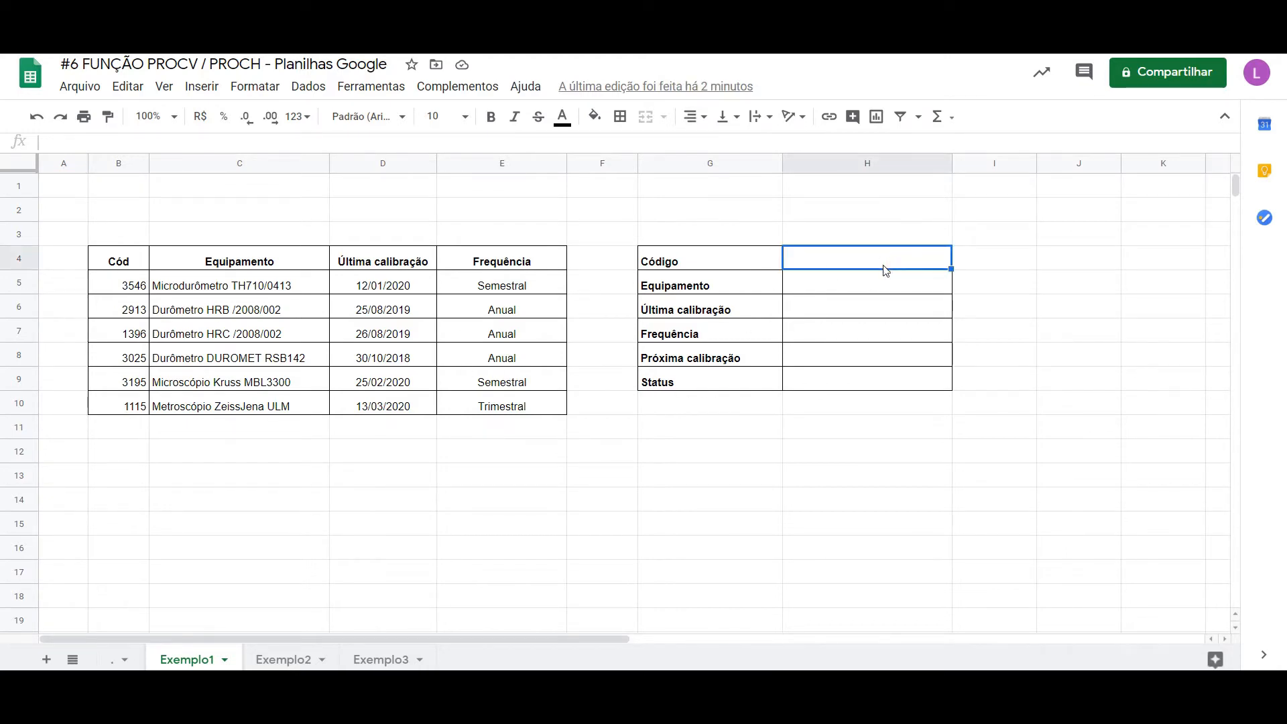
left_click(815, 278)
left_click(818, 304)
left_click(820, 328)
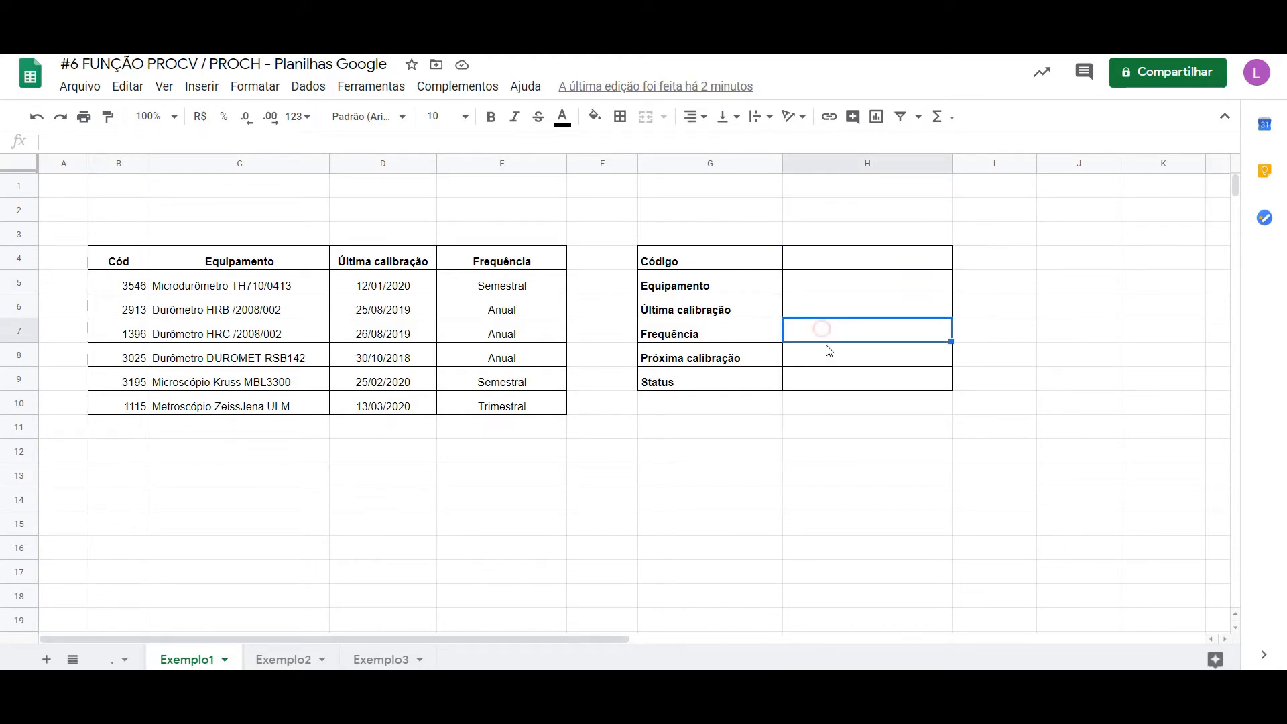
left_click(828, 352)
left_click(831, 379)
left_click(843, 266)
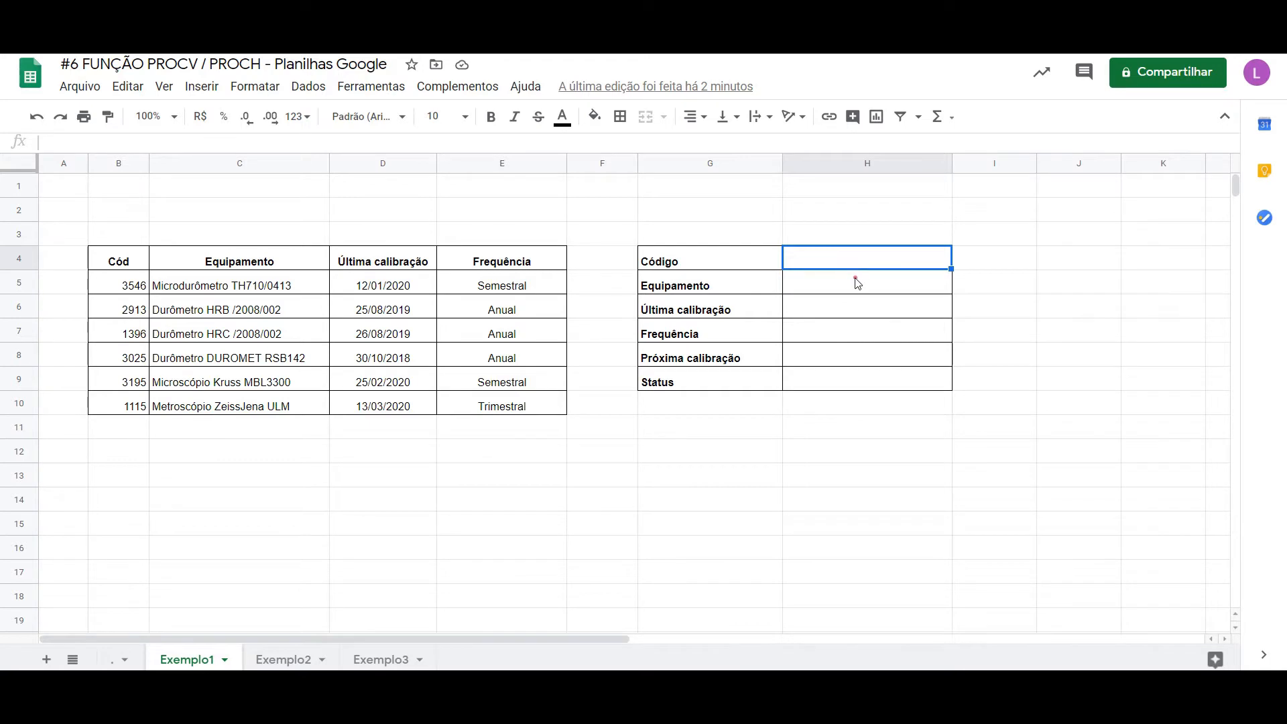
Enter the formula =PROCV(H4;B5:E10;2;falso) in cell H5 to look up the Equipamento by its code.
left_click(855, 280)
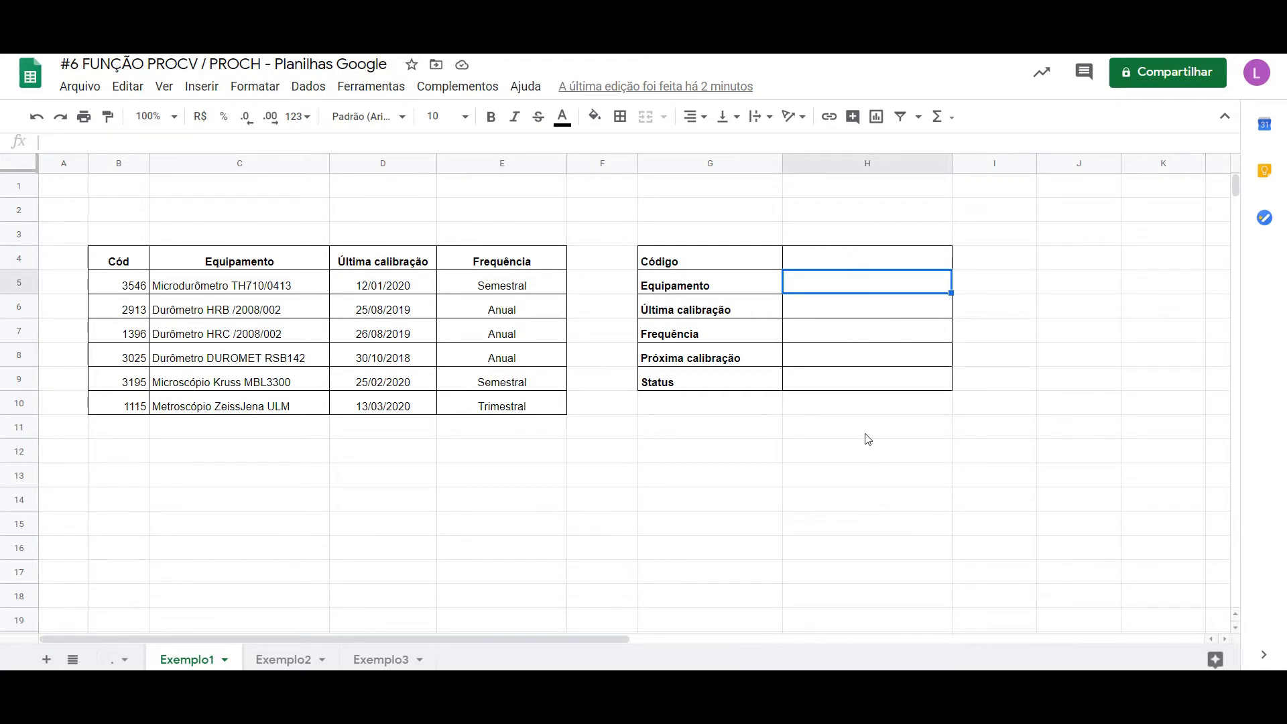
type("=")
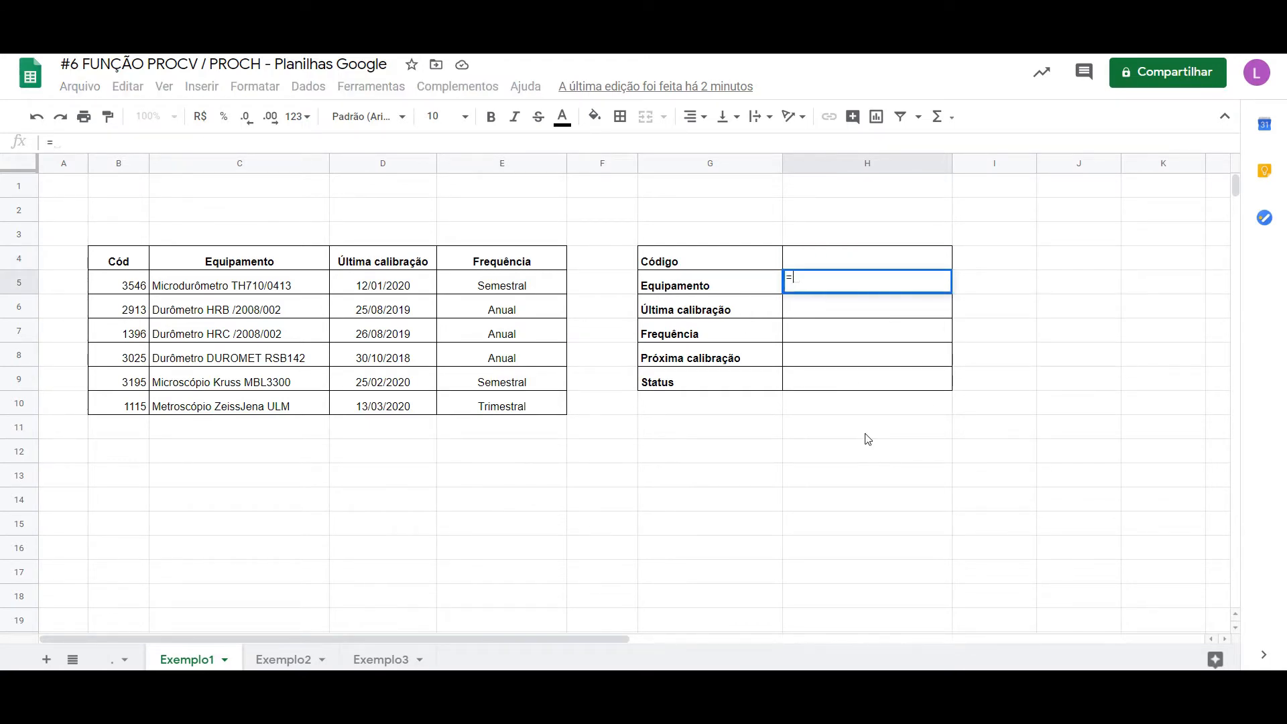
type("procv")
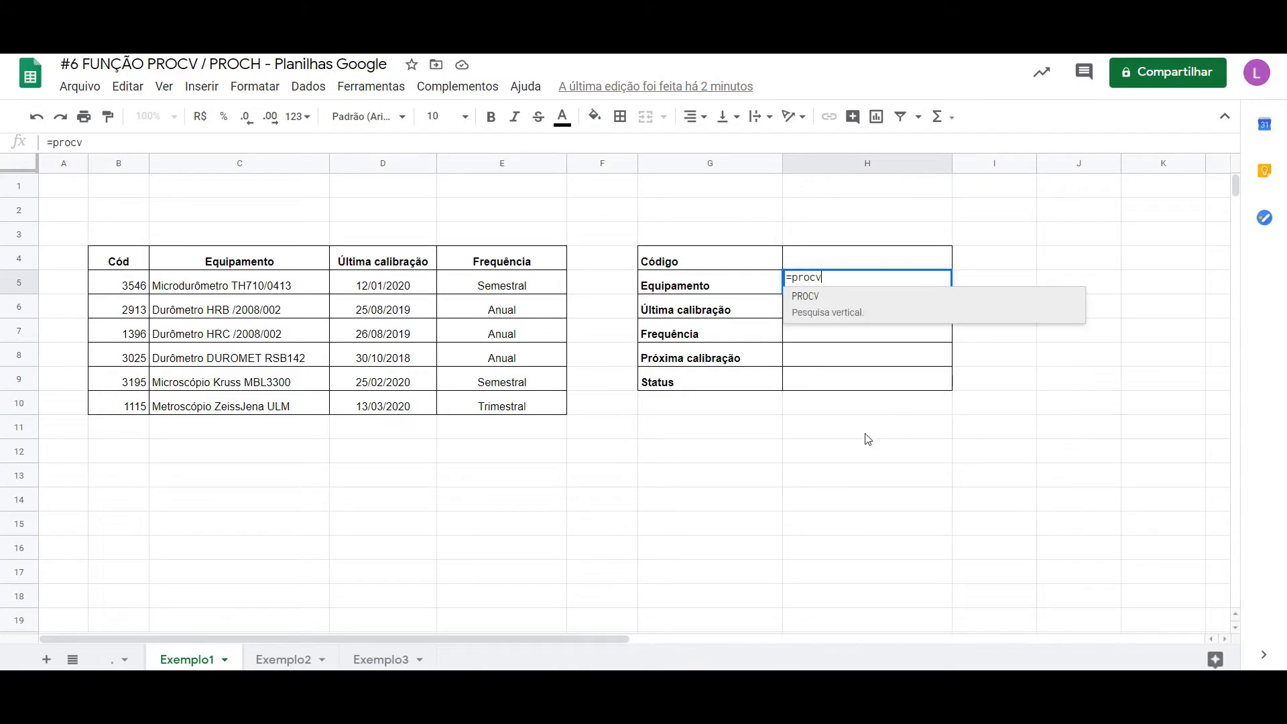
left_click(842, 310)
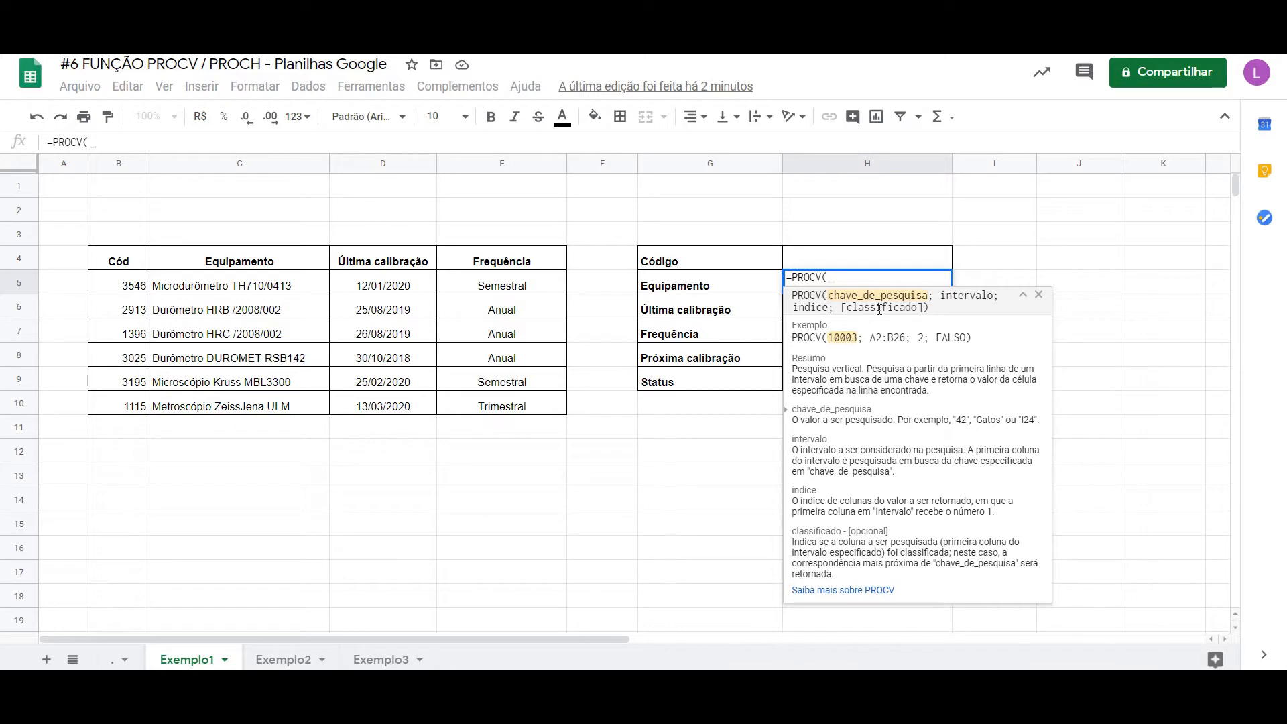
left_click(882, 264)
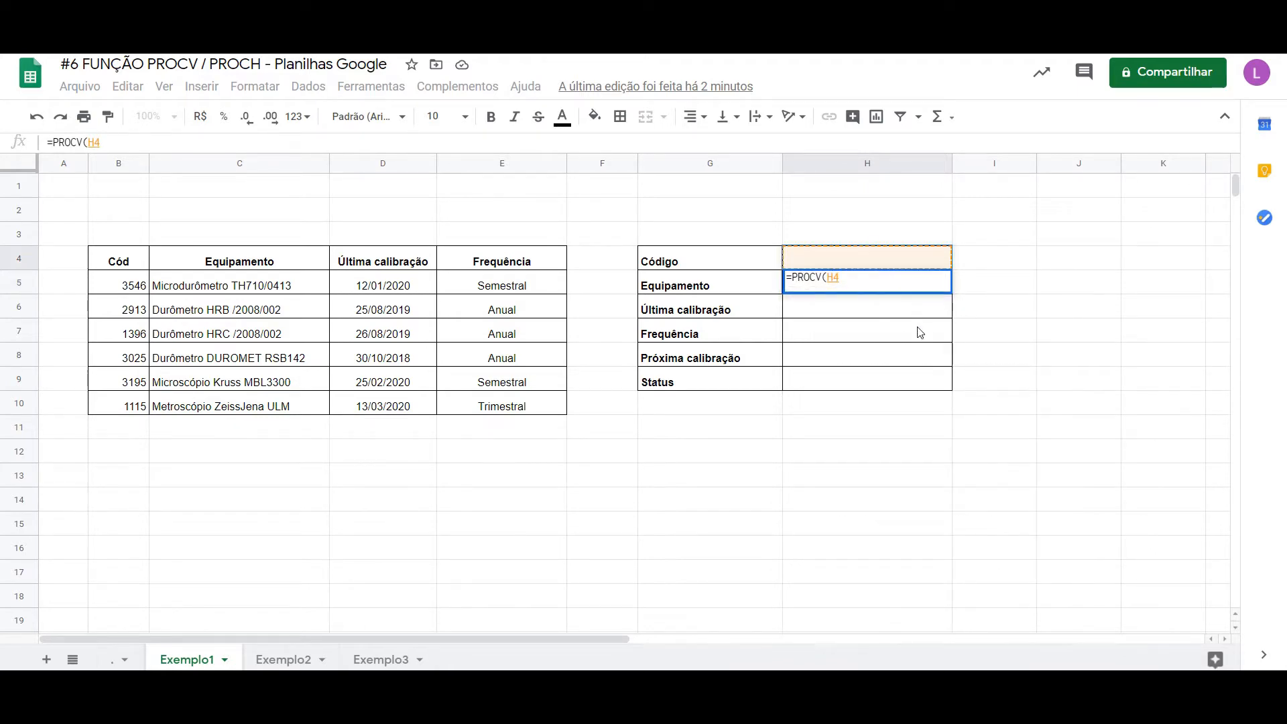
type(";")
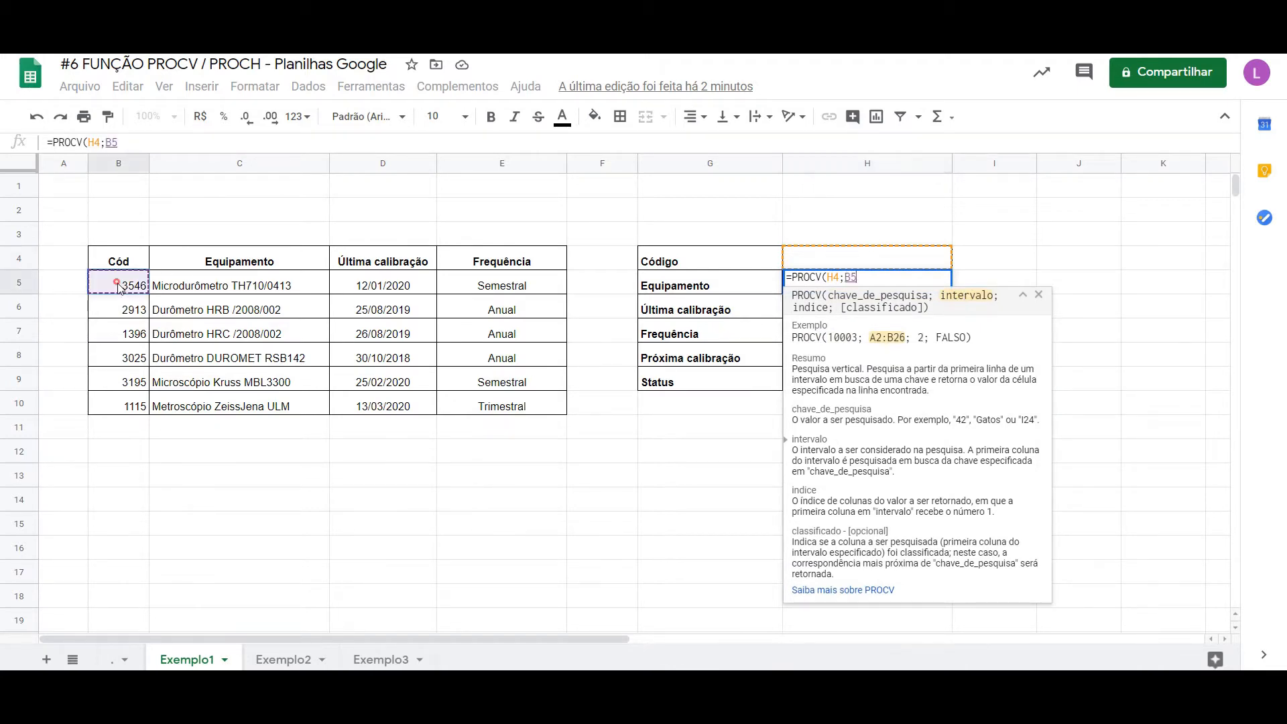
left_click_drag(122, 282, 488, 402)
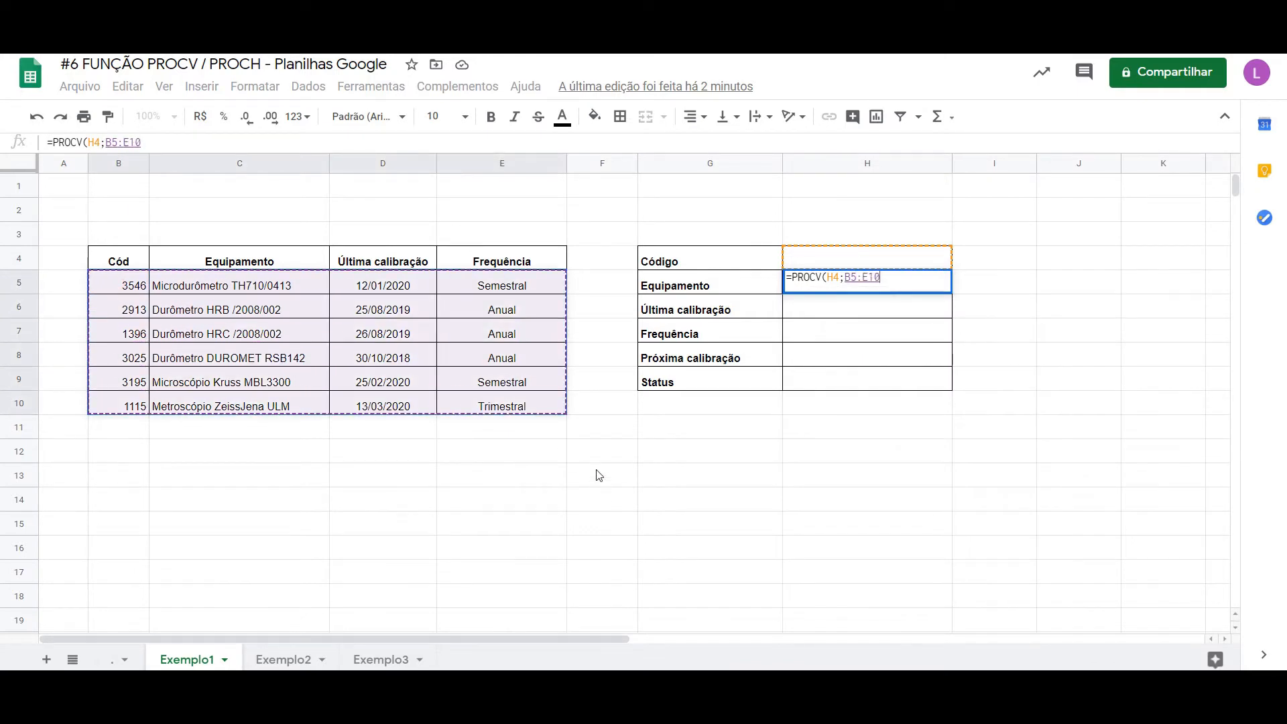
type(";")
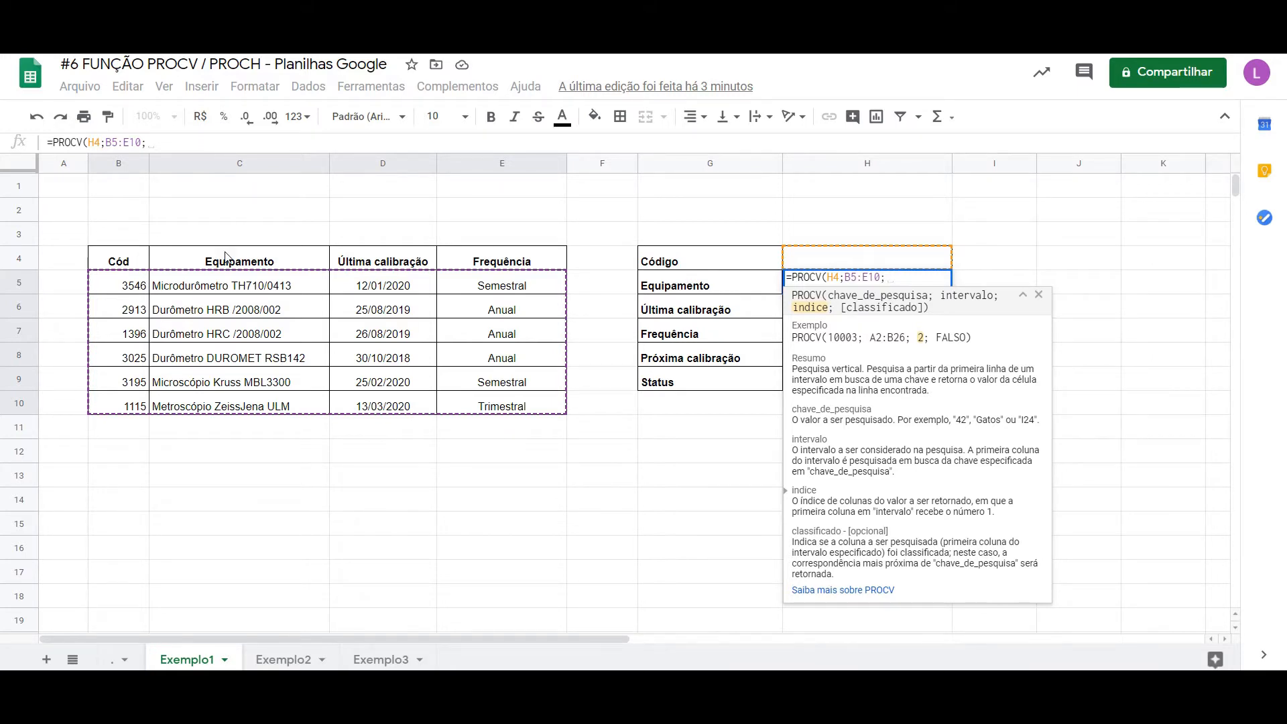
type("2")
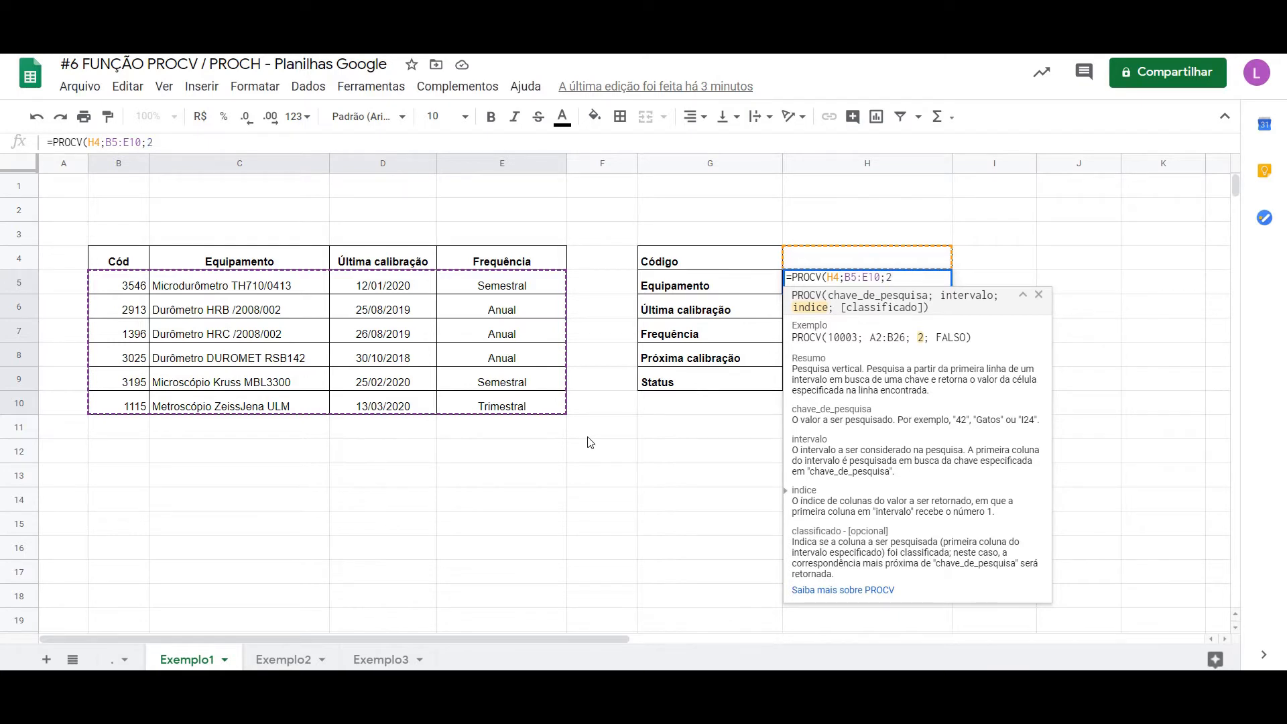
type(";")
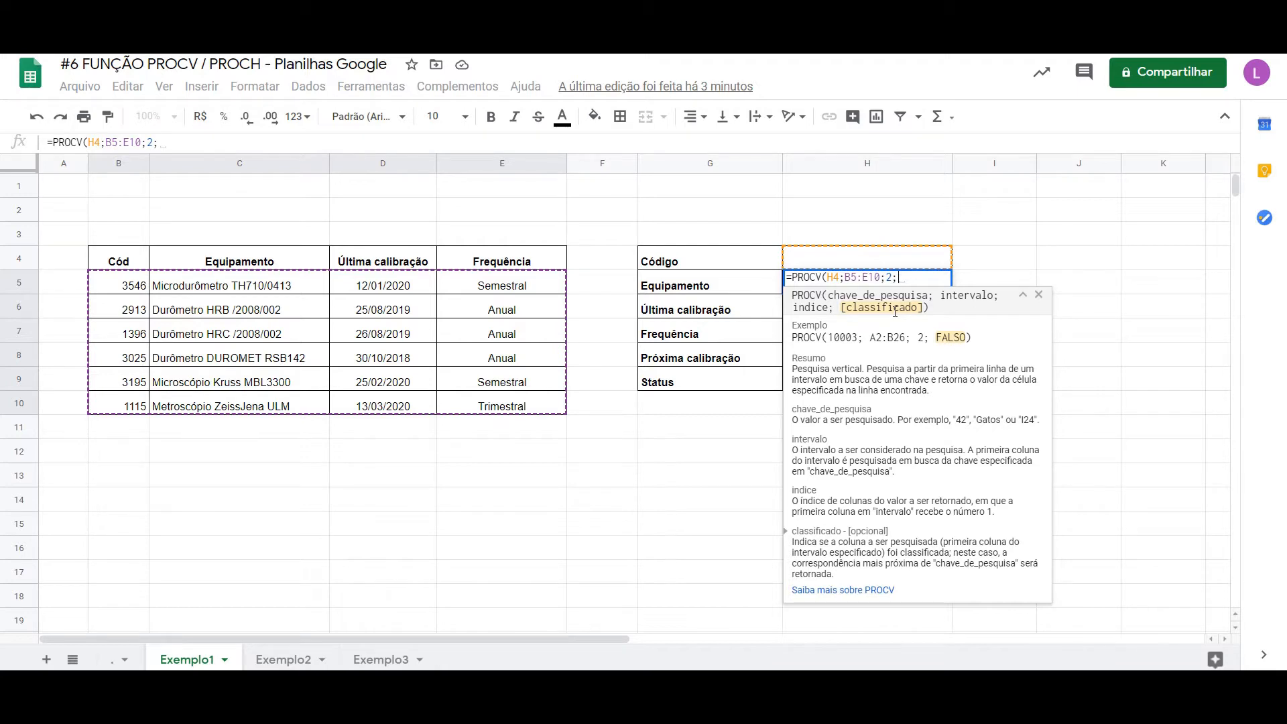
type("falso")
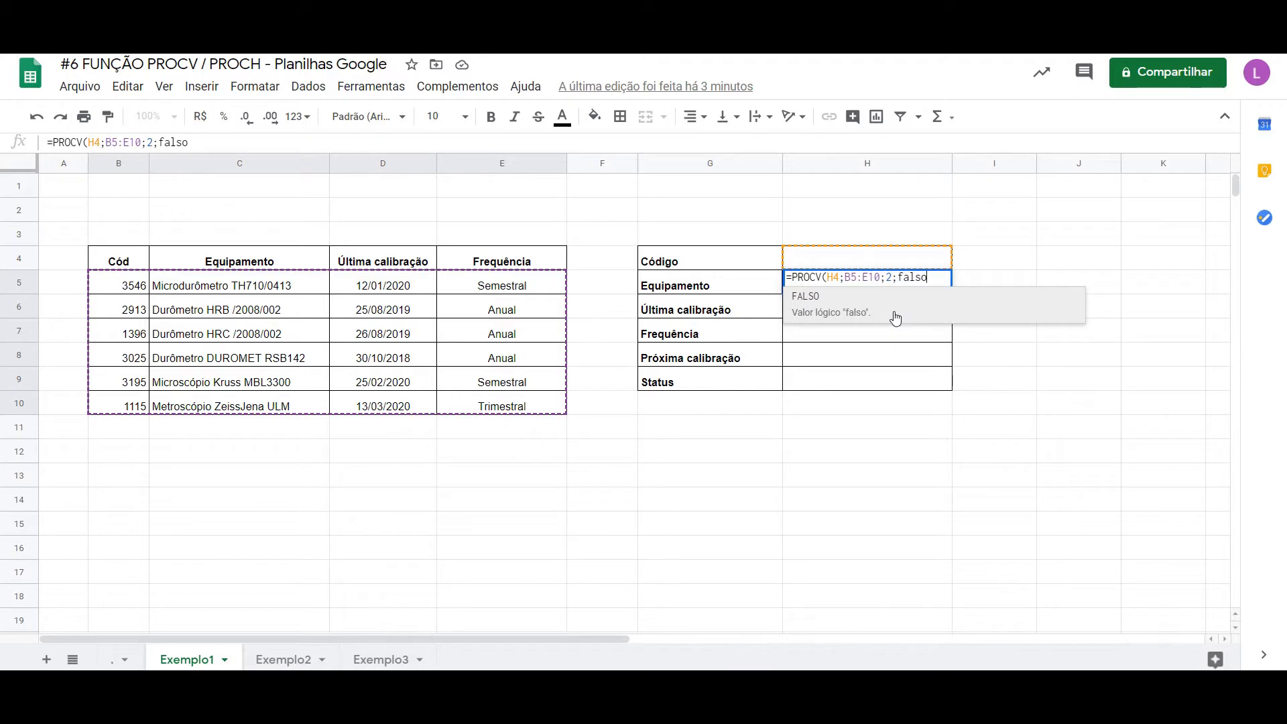
type(")")
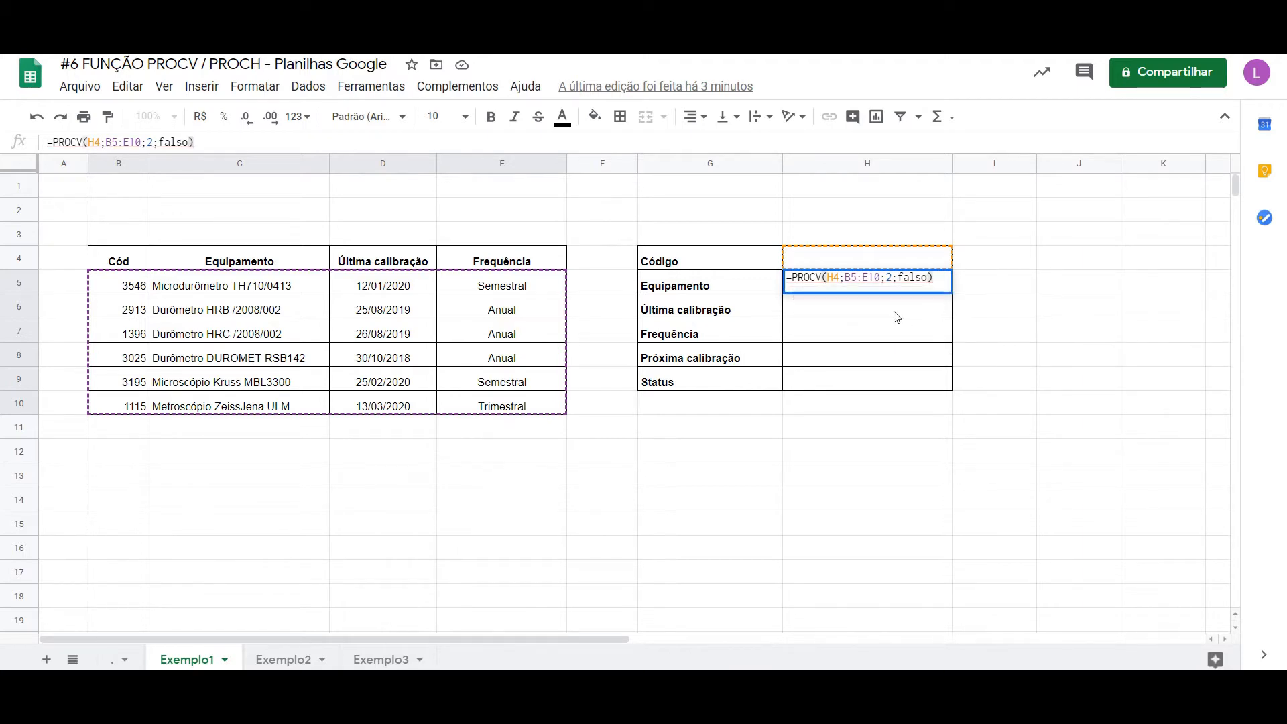
key("Return")
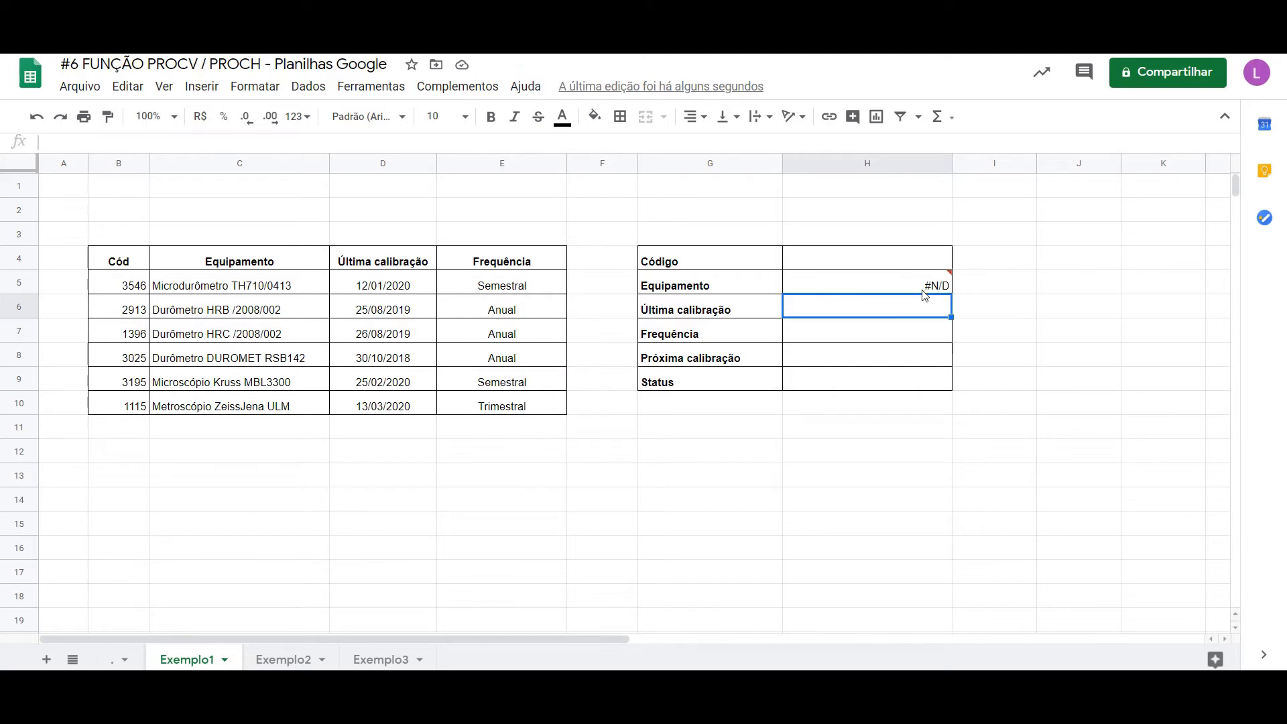
mouse_move(923, 289)
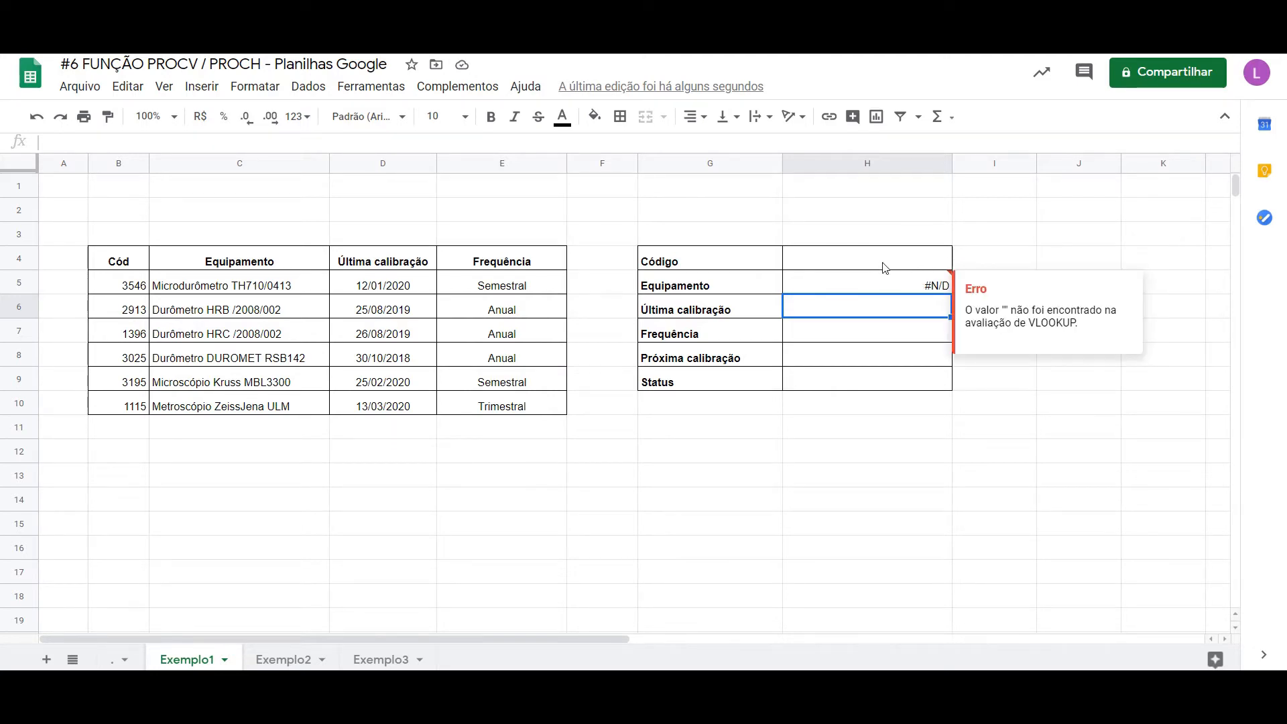
Enter the formula =PROCV(H4;B5:E10;3;0) in cell H6 to look up the Última calibração by code.
left_click(849, 259)
left_click(867, 309)
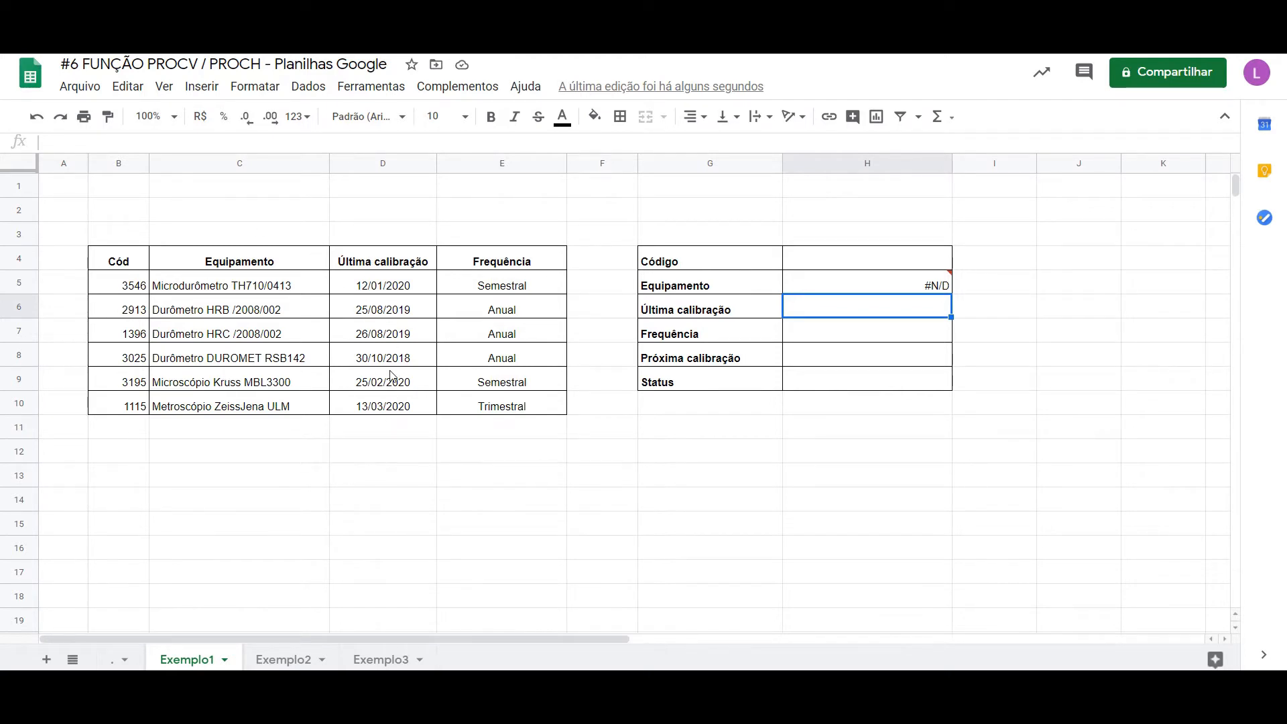
type("=procv")
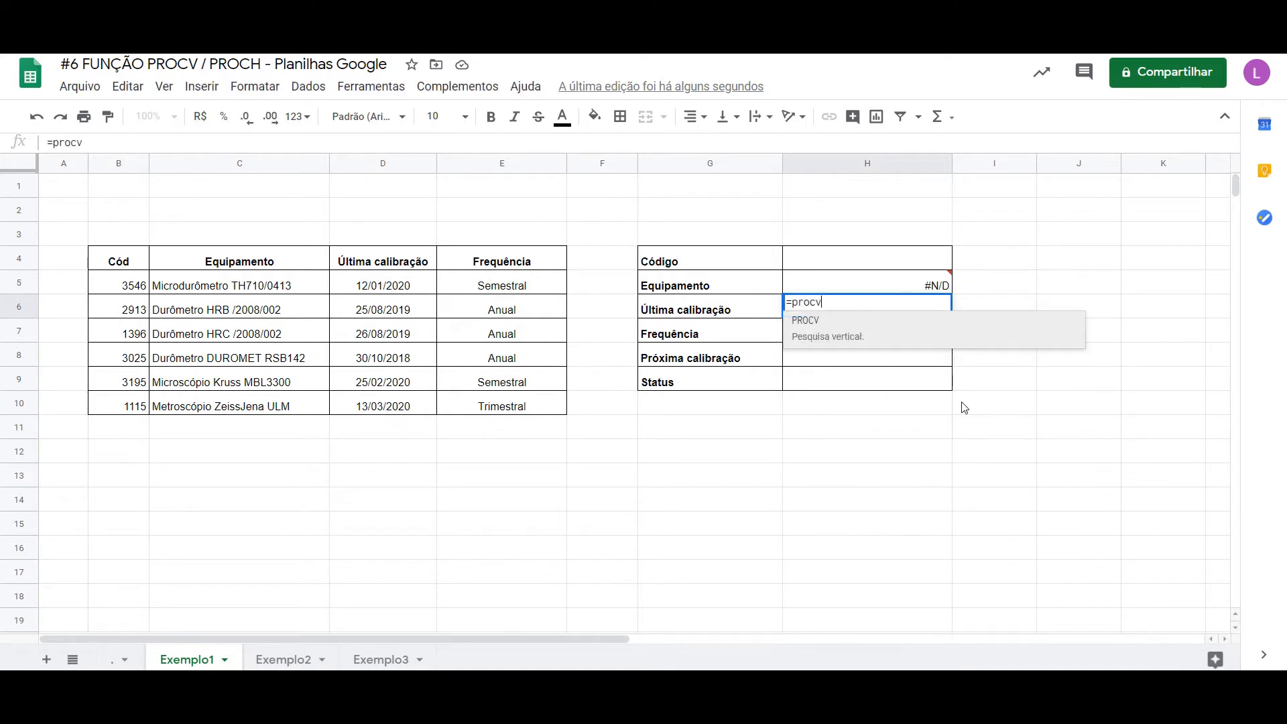
key("Tab")
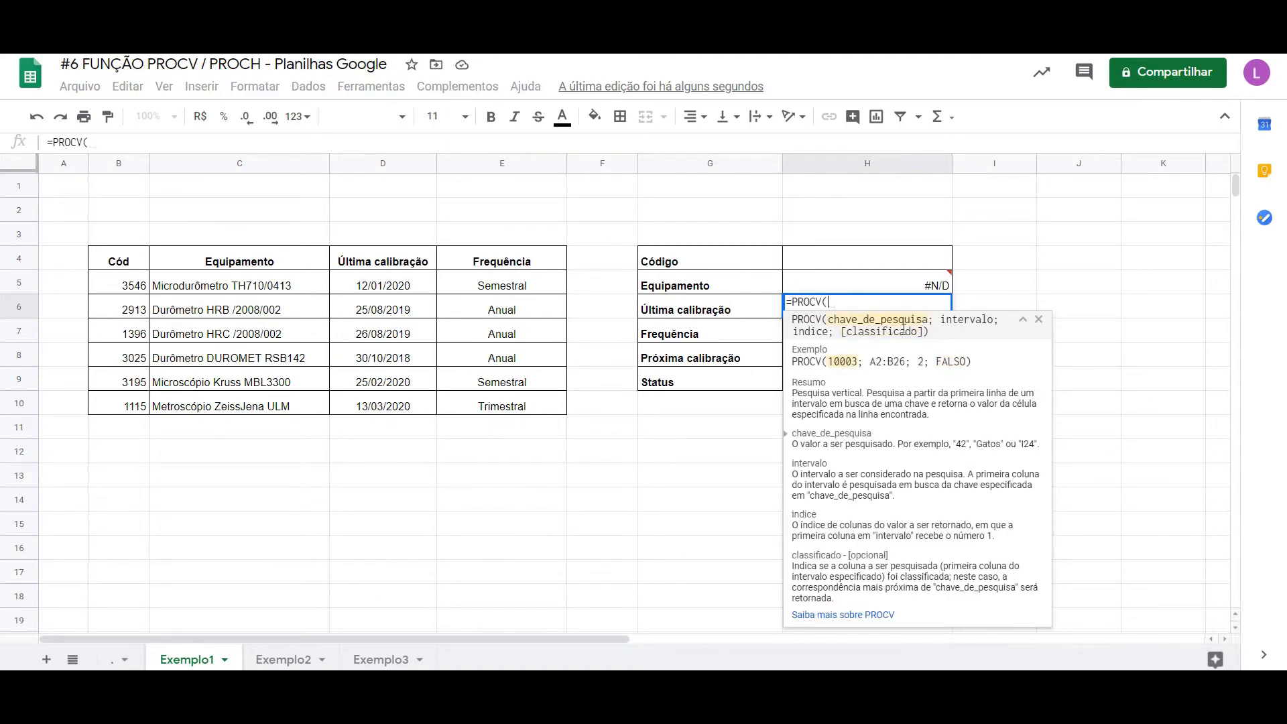
left_click(882, 261)
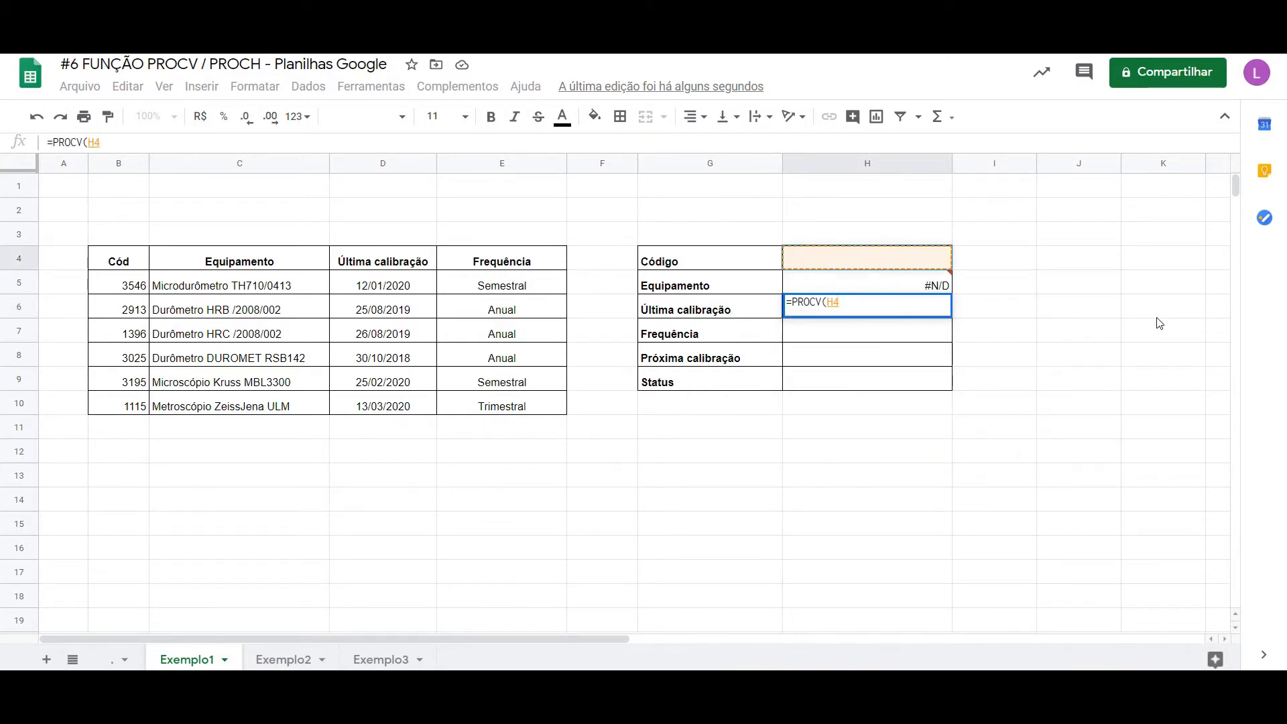
type(";")
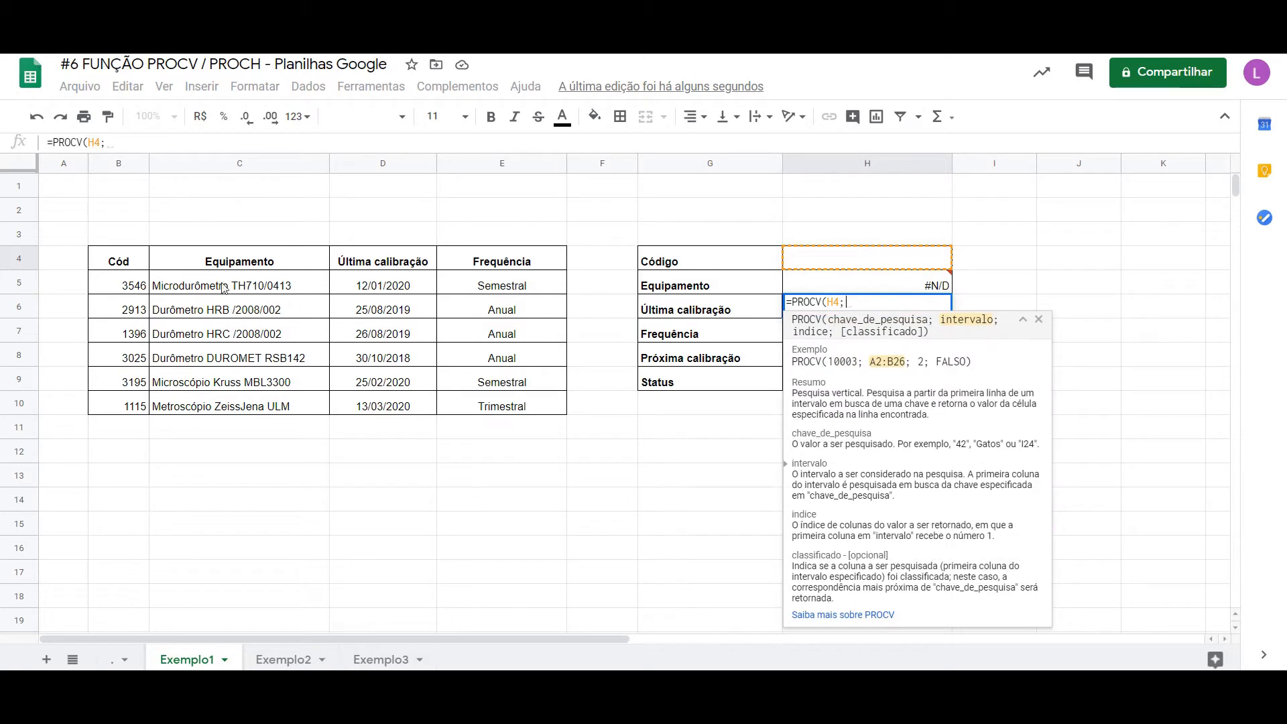
left_click_drag(137, 287, 508, 407)
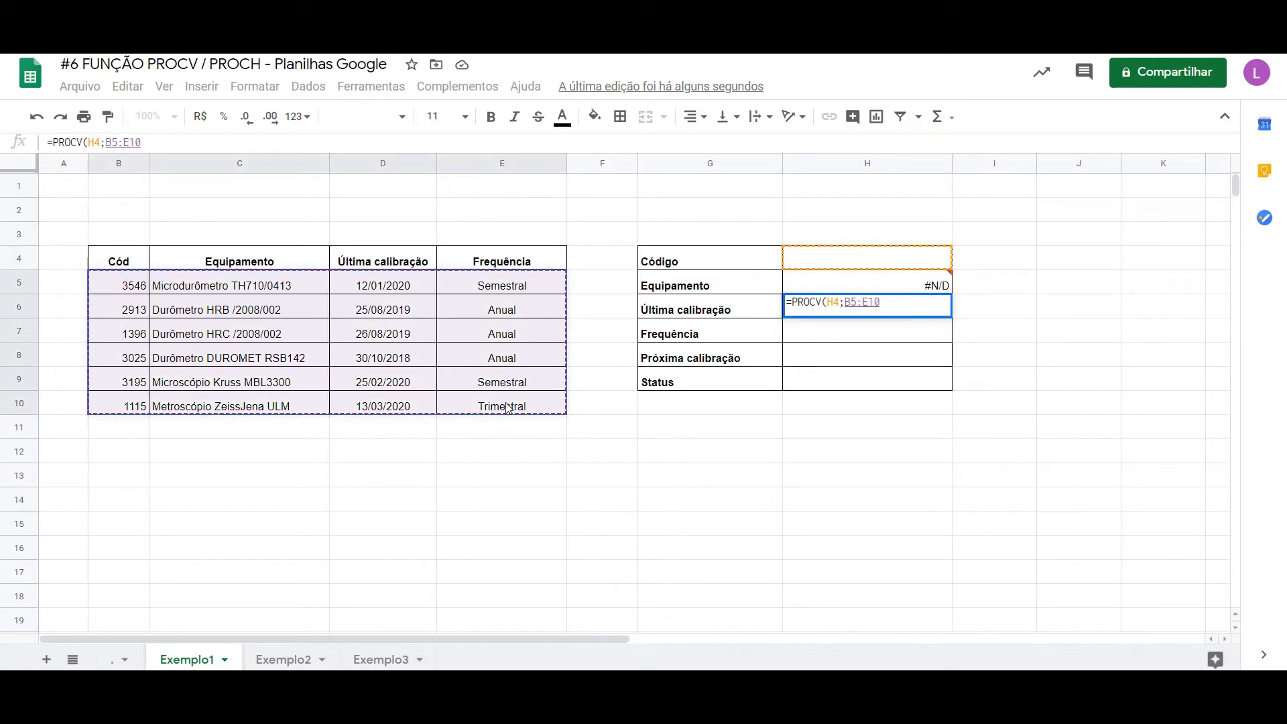
type(";")
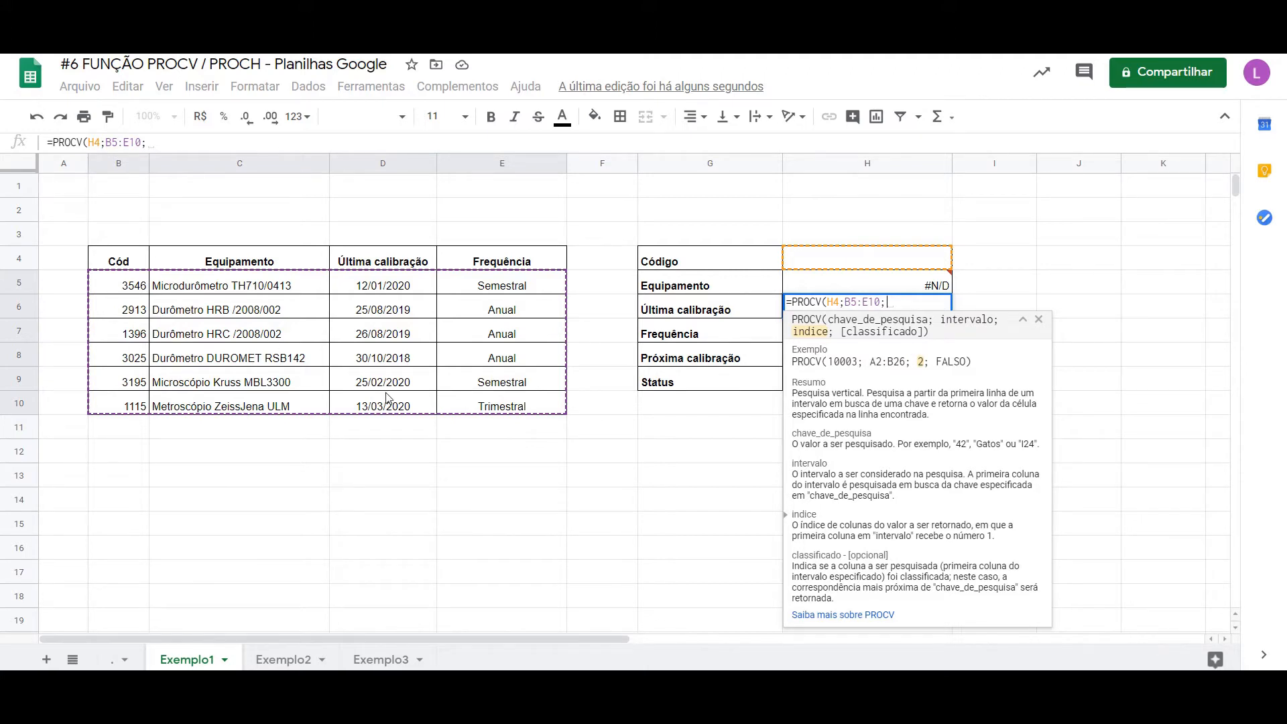
type("3;")
type("0")
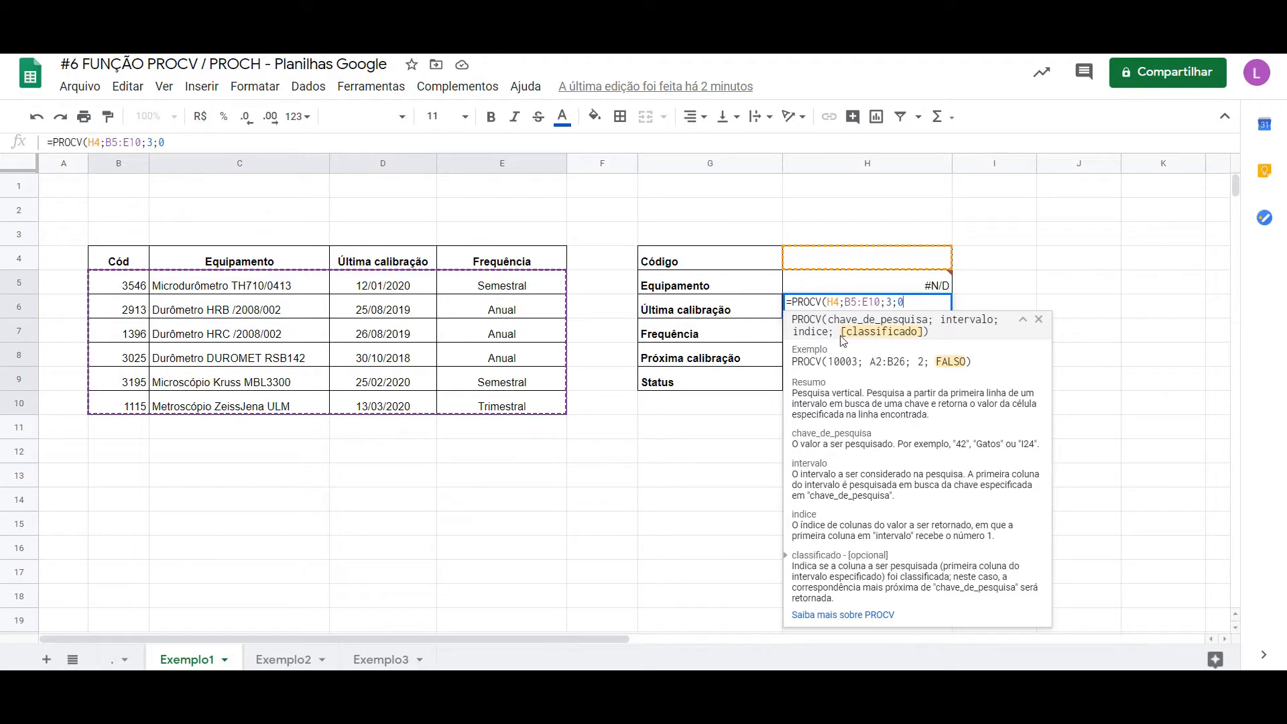
type(")")
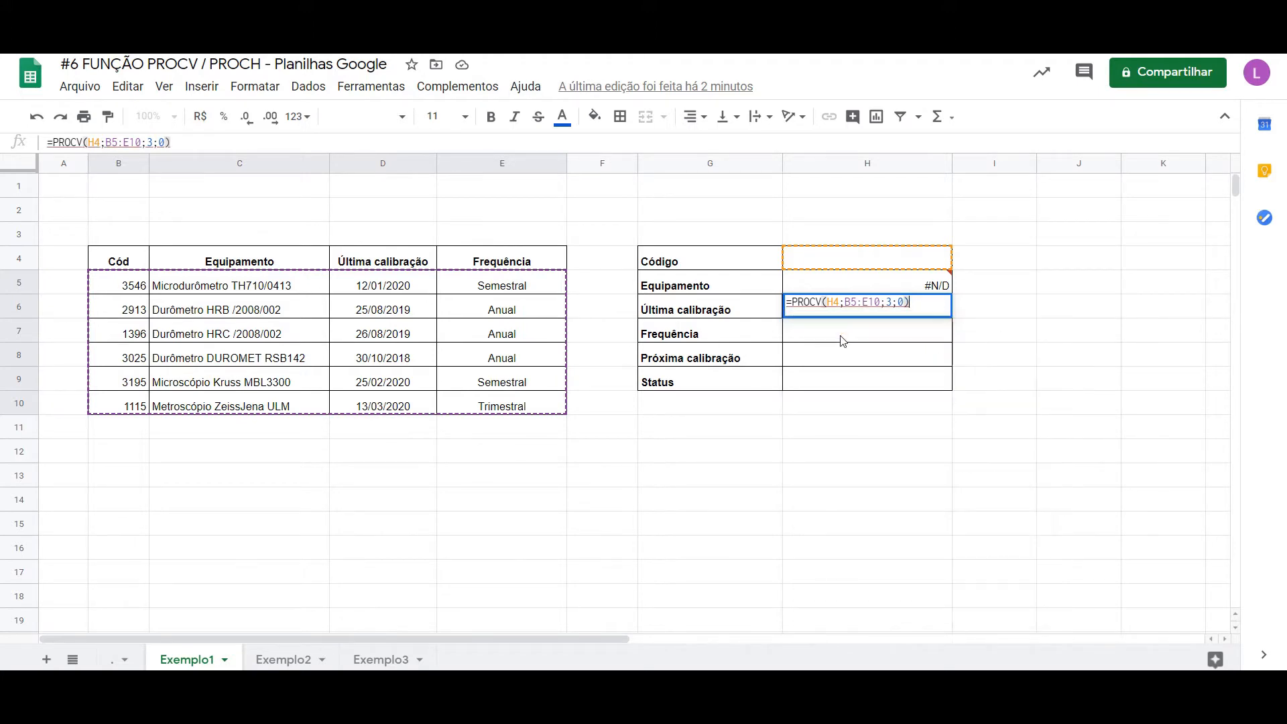
key("Return")
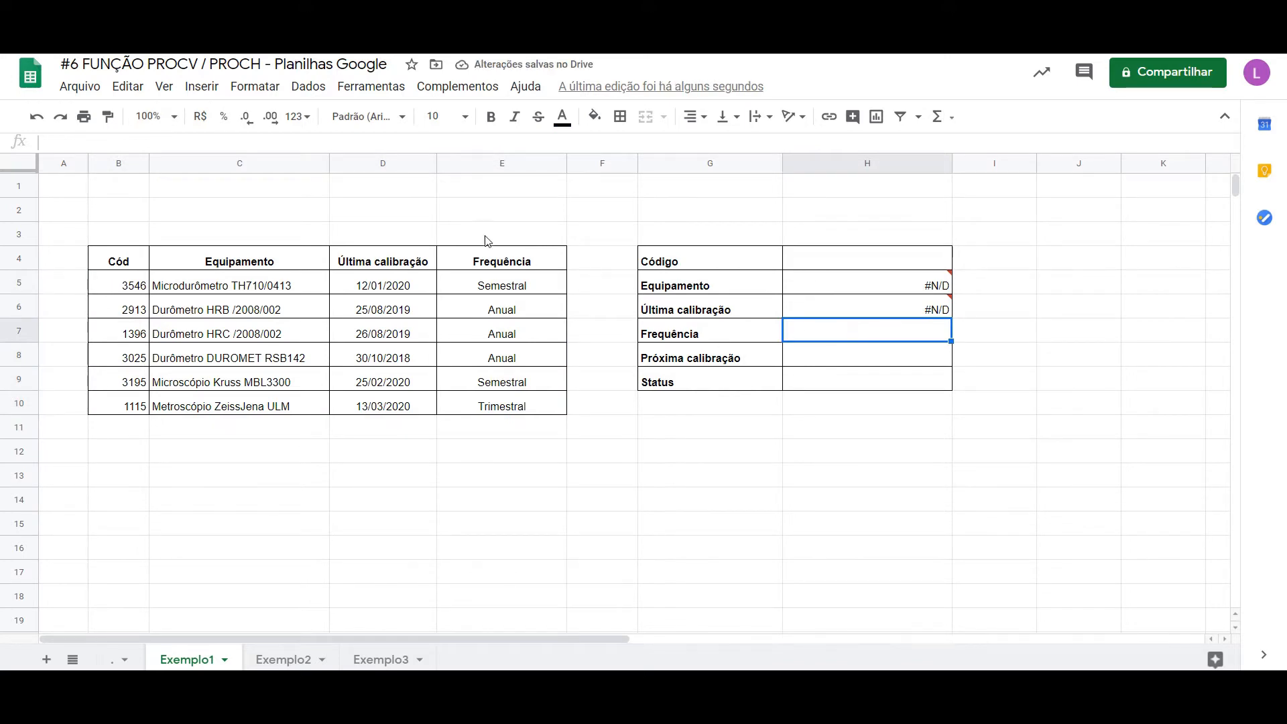
Enter the formula =PROCV(H4;B5:E10;4;0) in cell H7 to look up the Frequência by code.
type("=")
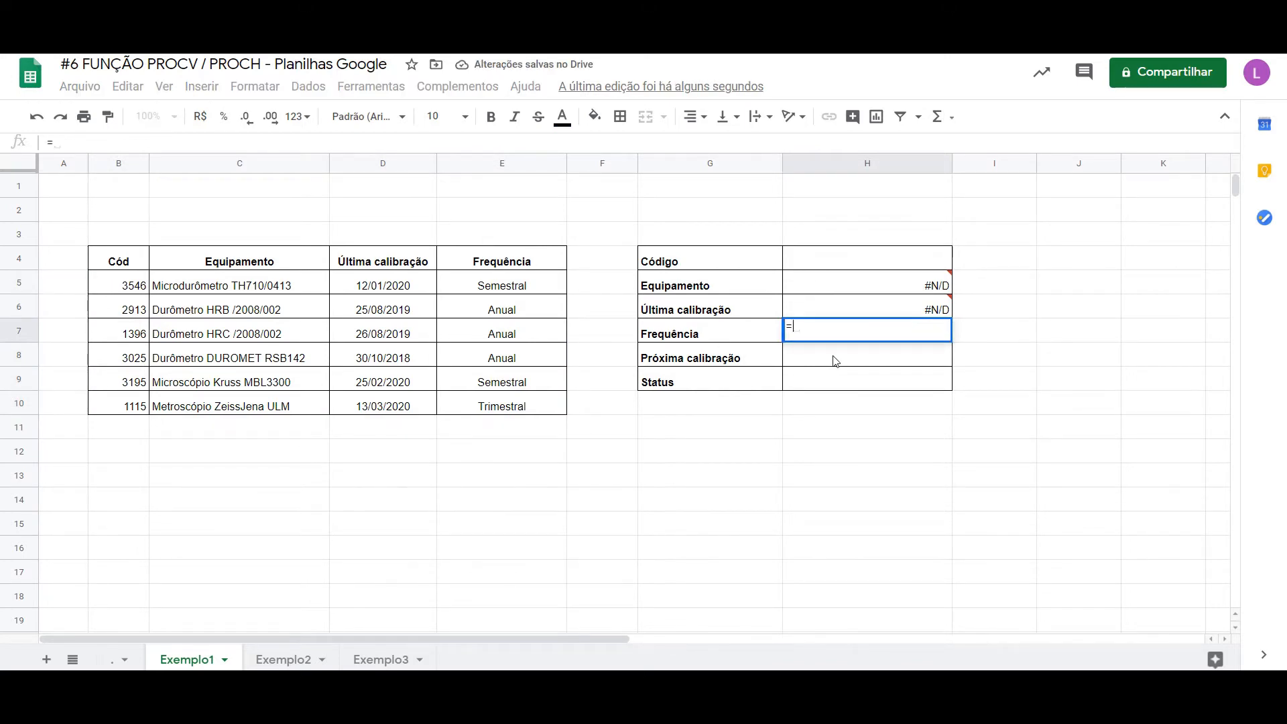
type("procv")
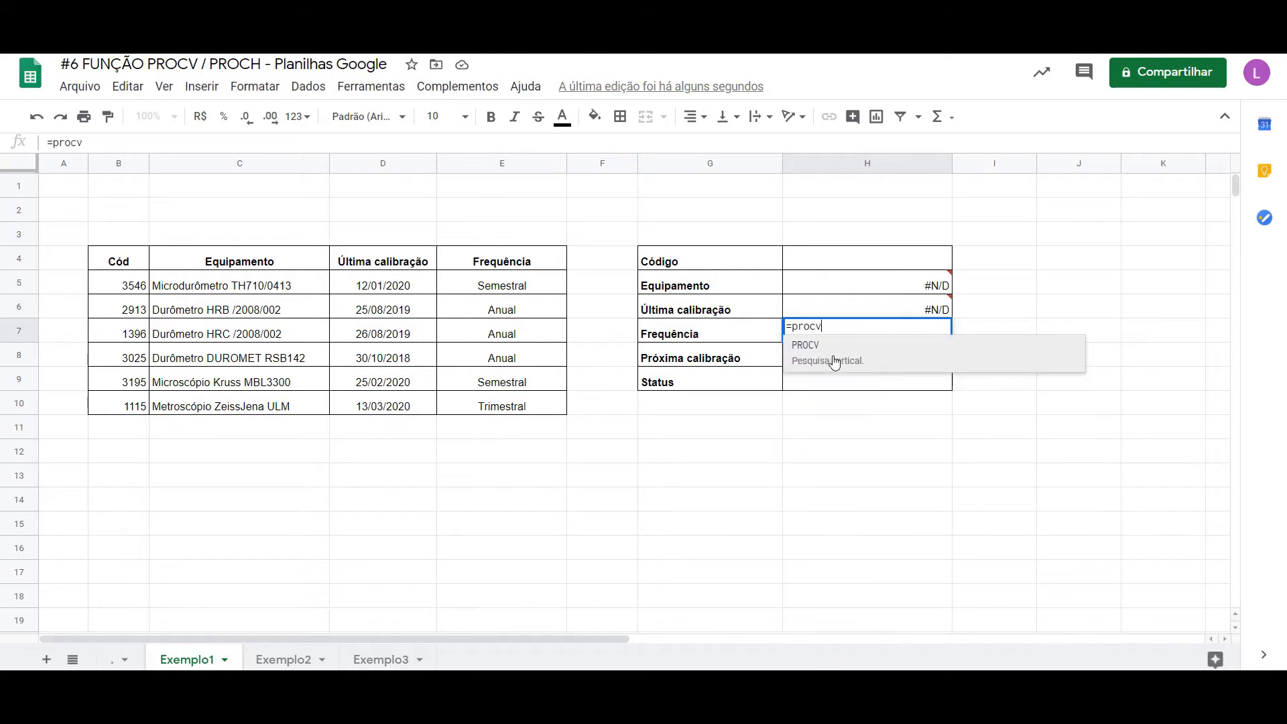
left_click(835, 363)
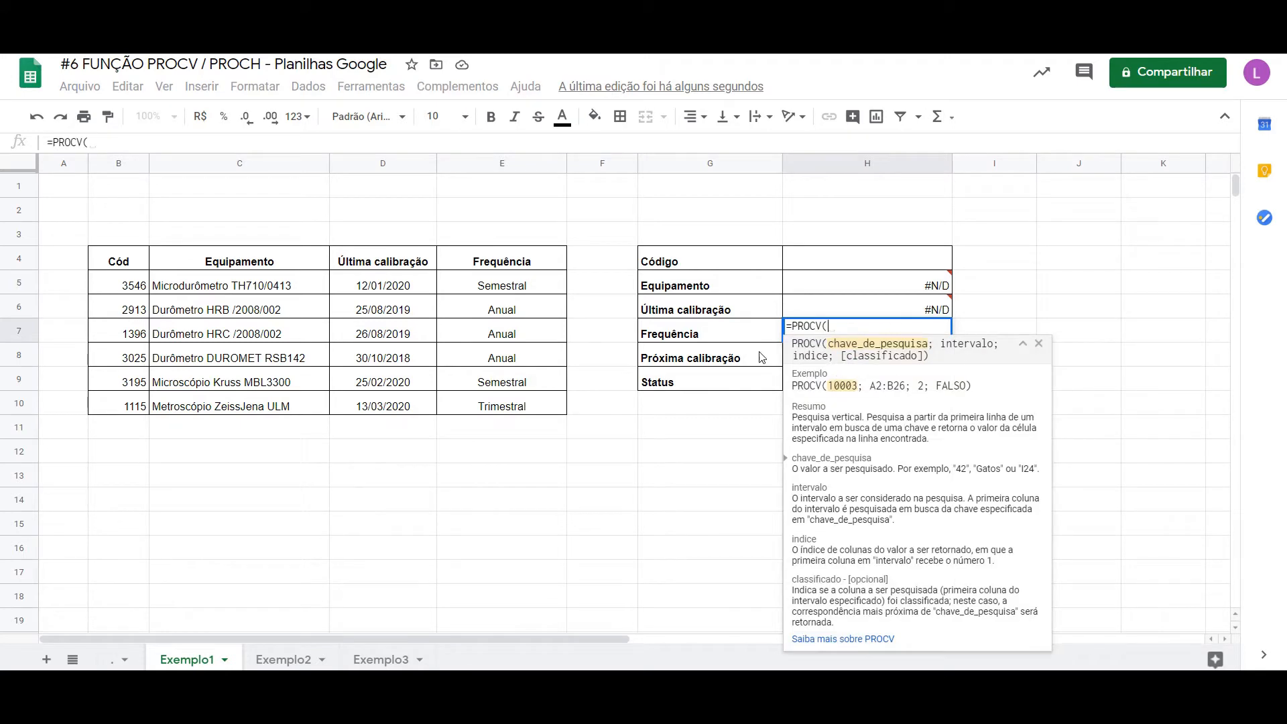
left_click(855, 265)
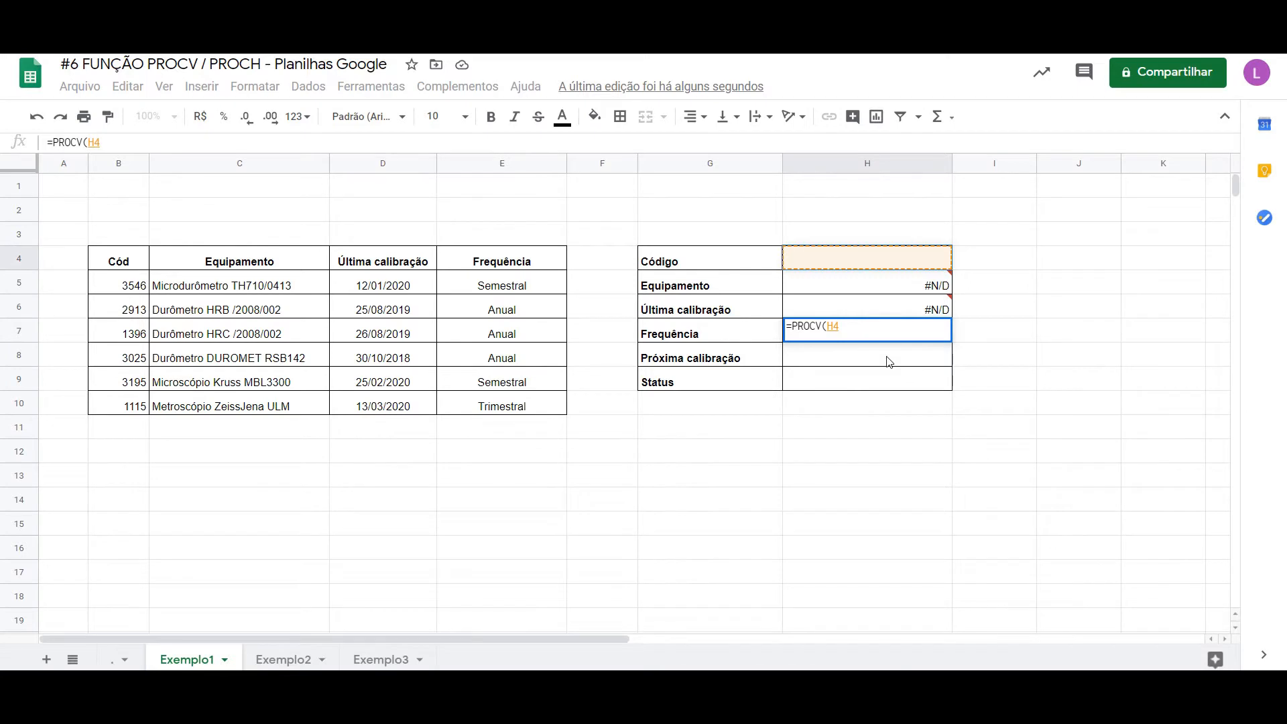
type(";")
left_click_drag(127, 285, 485, 415)
type(";")
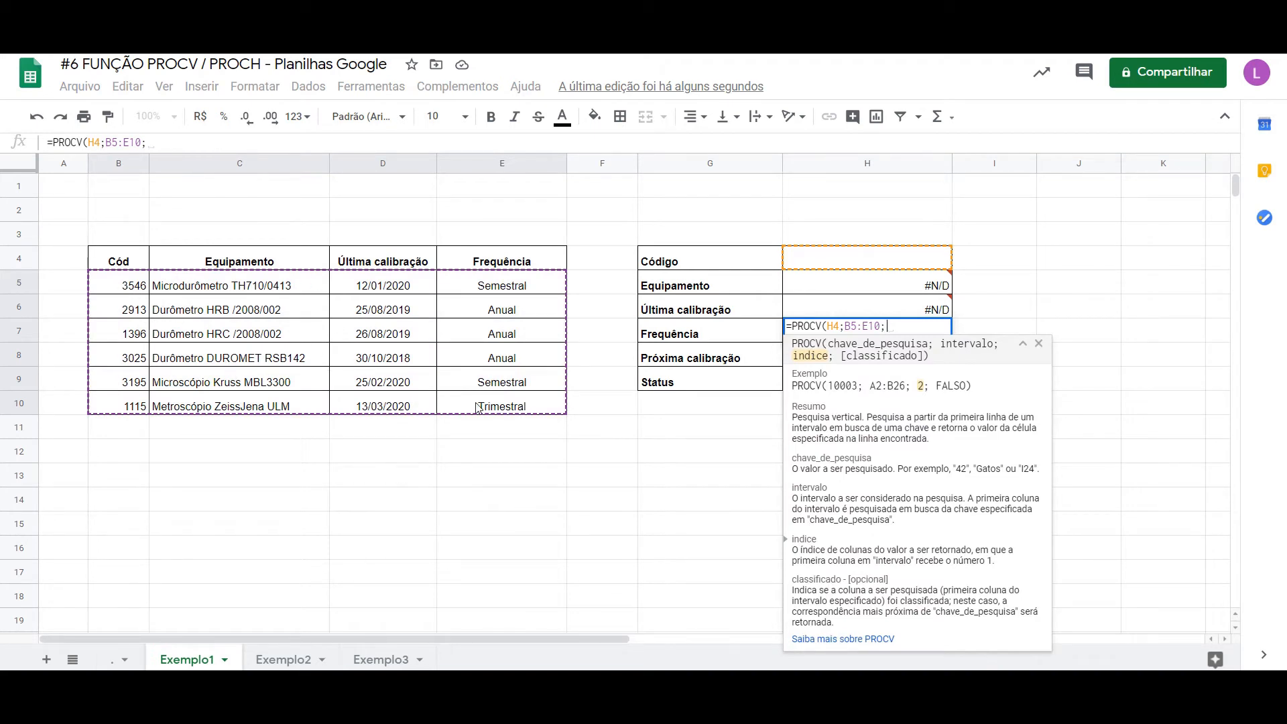
type("4;0)")
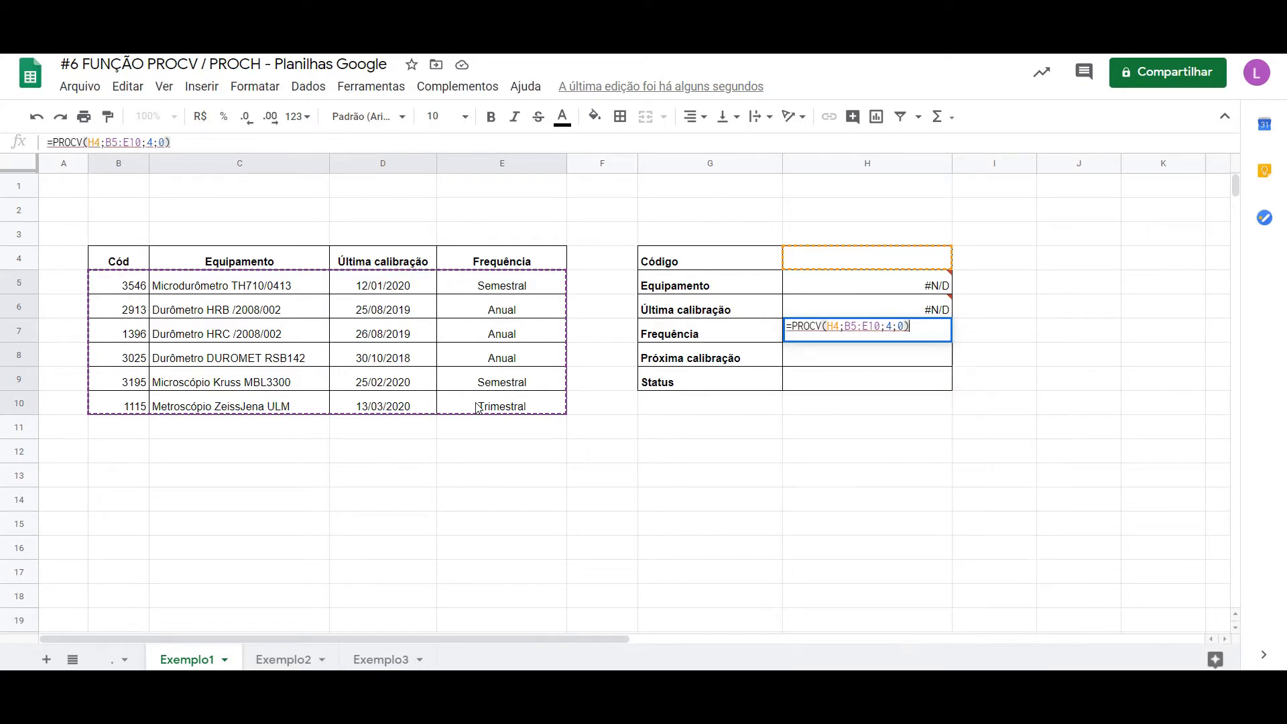
key("Return")
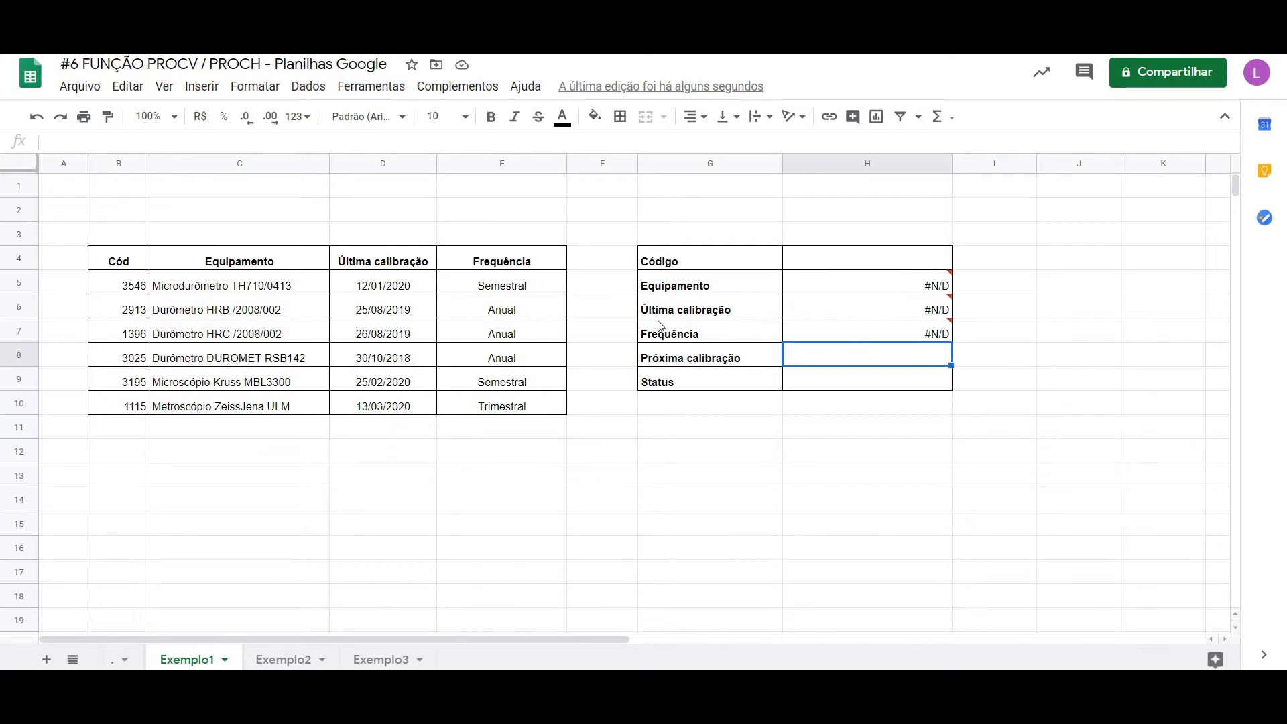
Start an IFS formula in the Próxima calibração cell H8 with the condition H7="Anual" returning H6+365.
mouse_move(858, 335)
type("=IFS(")
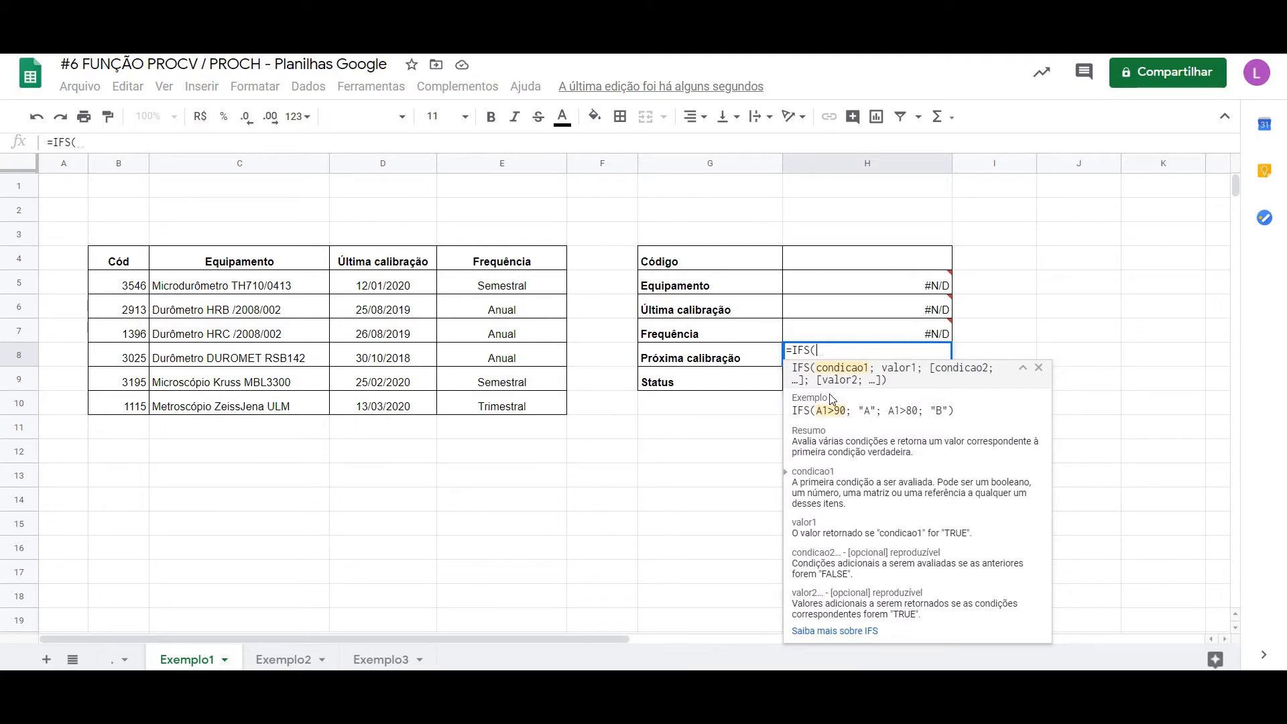
left_click(868, 332)
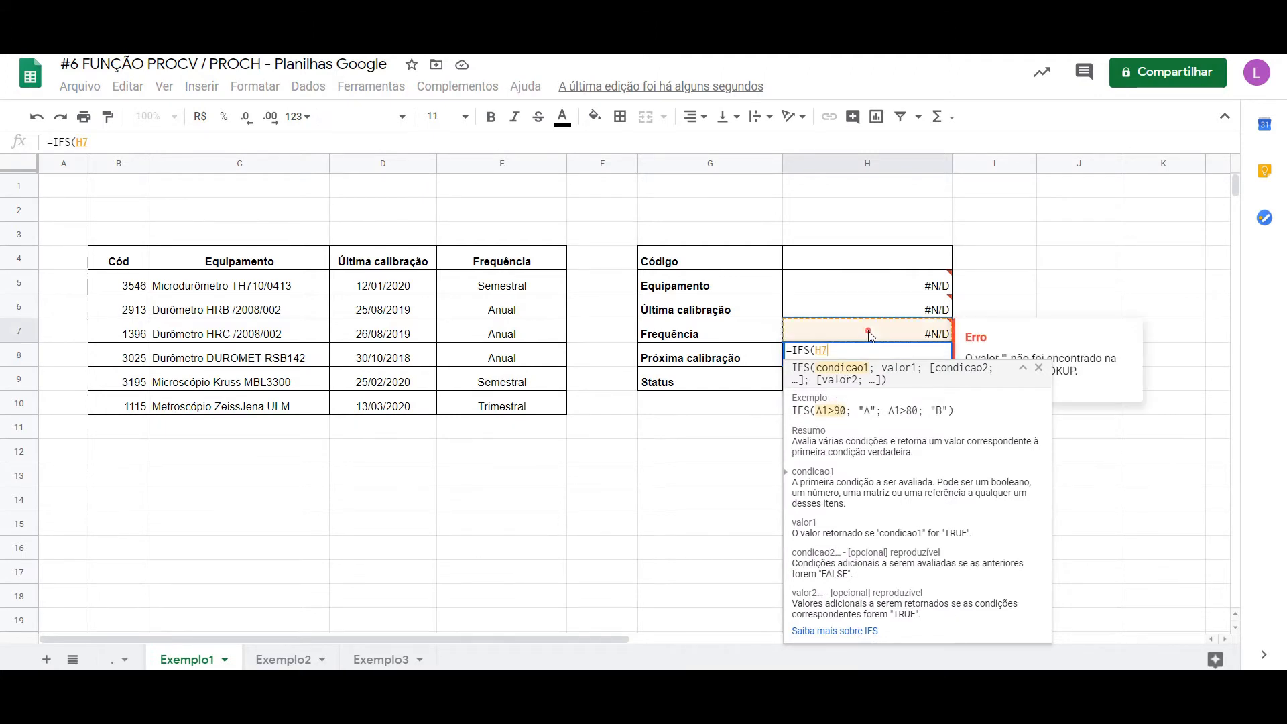
type("=")
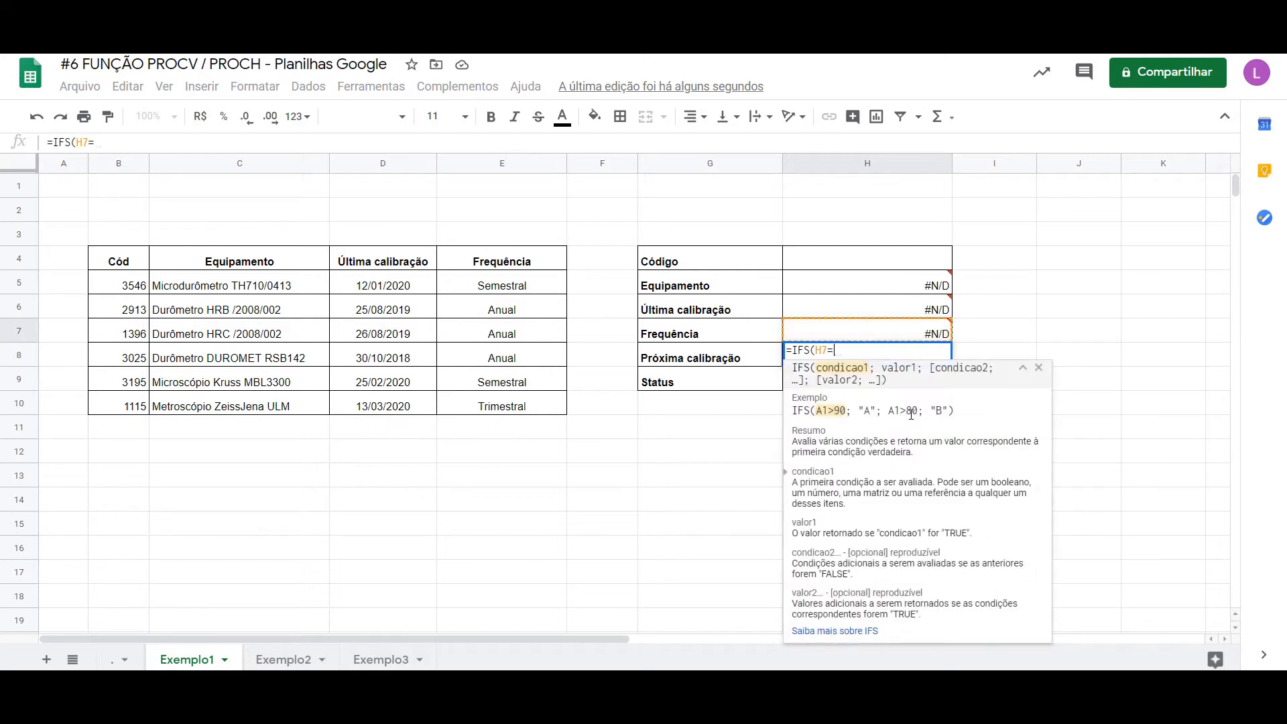
type("\"\"")
key("Left")
type("A")
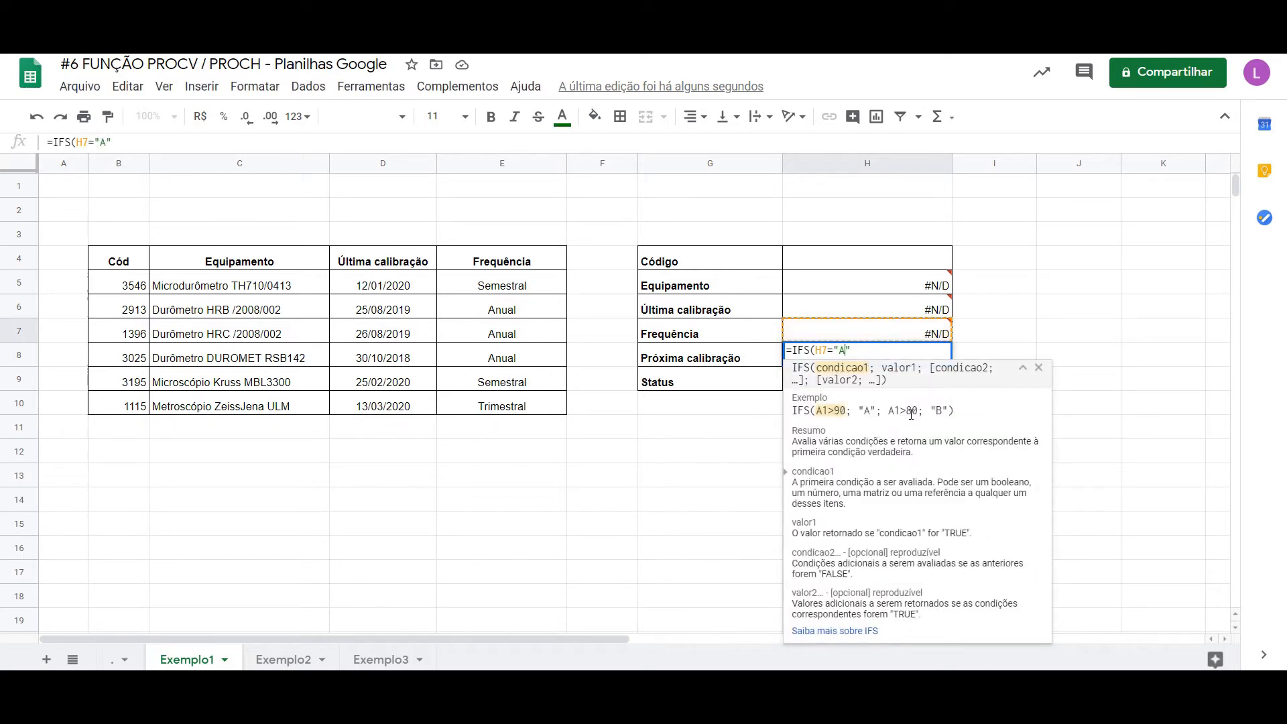
type("nual\";")
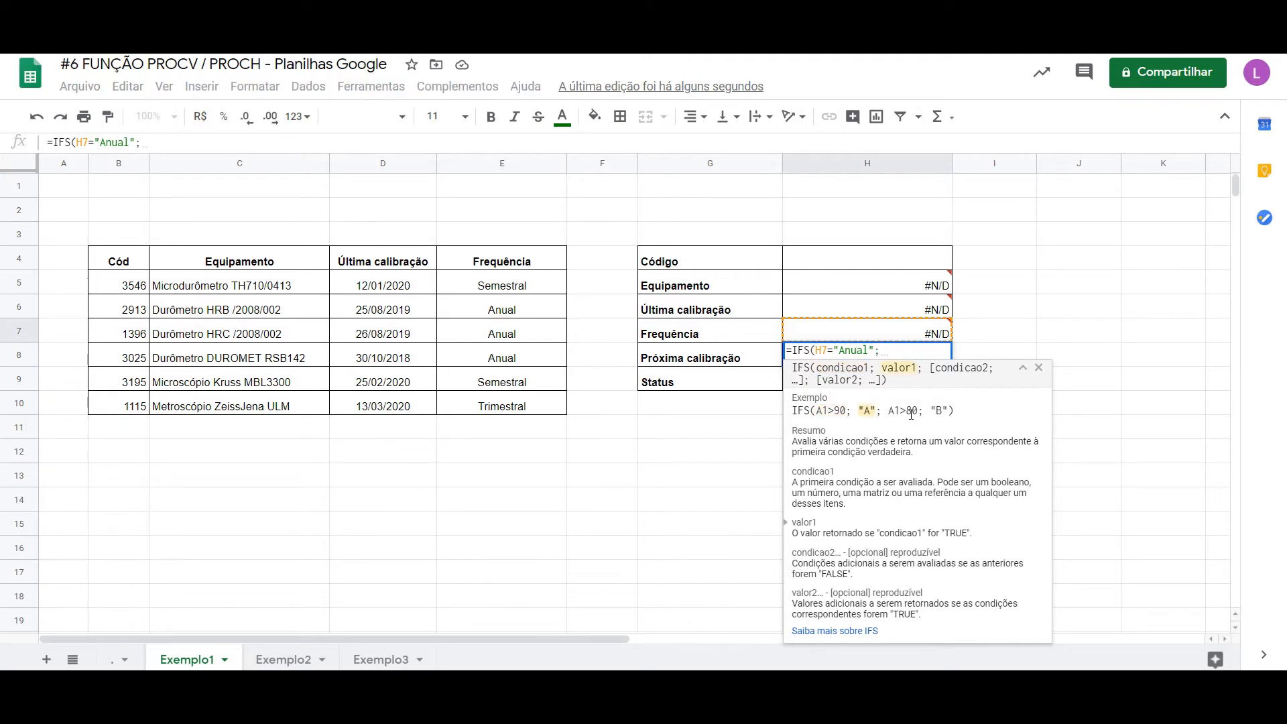
left_click(895, 308)
type("+")
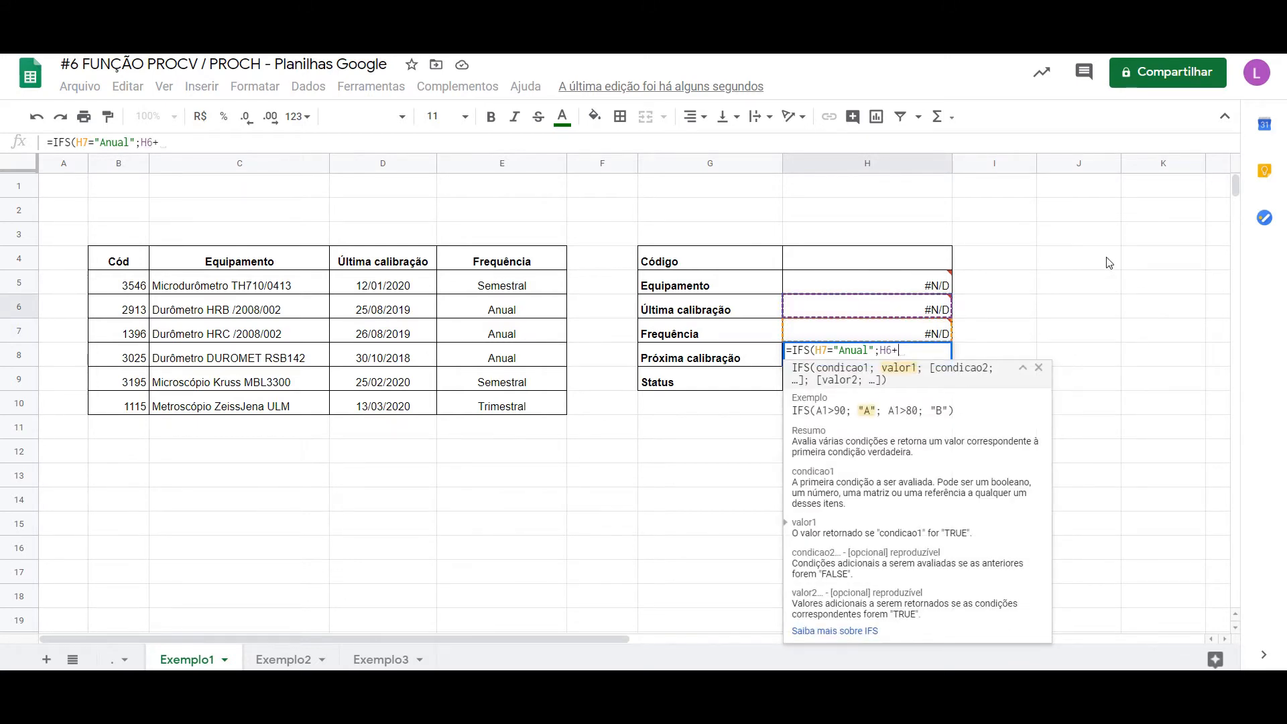
type("365")
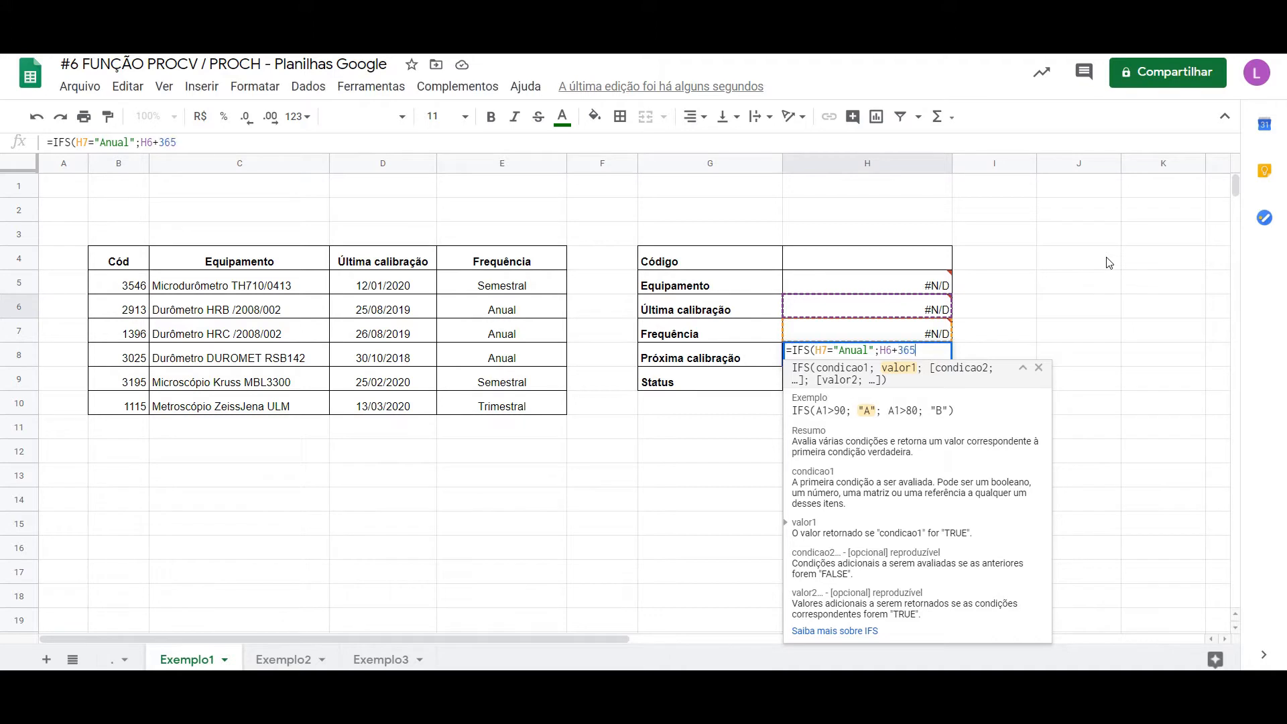
type(";")
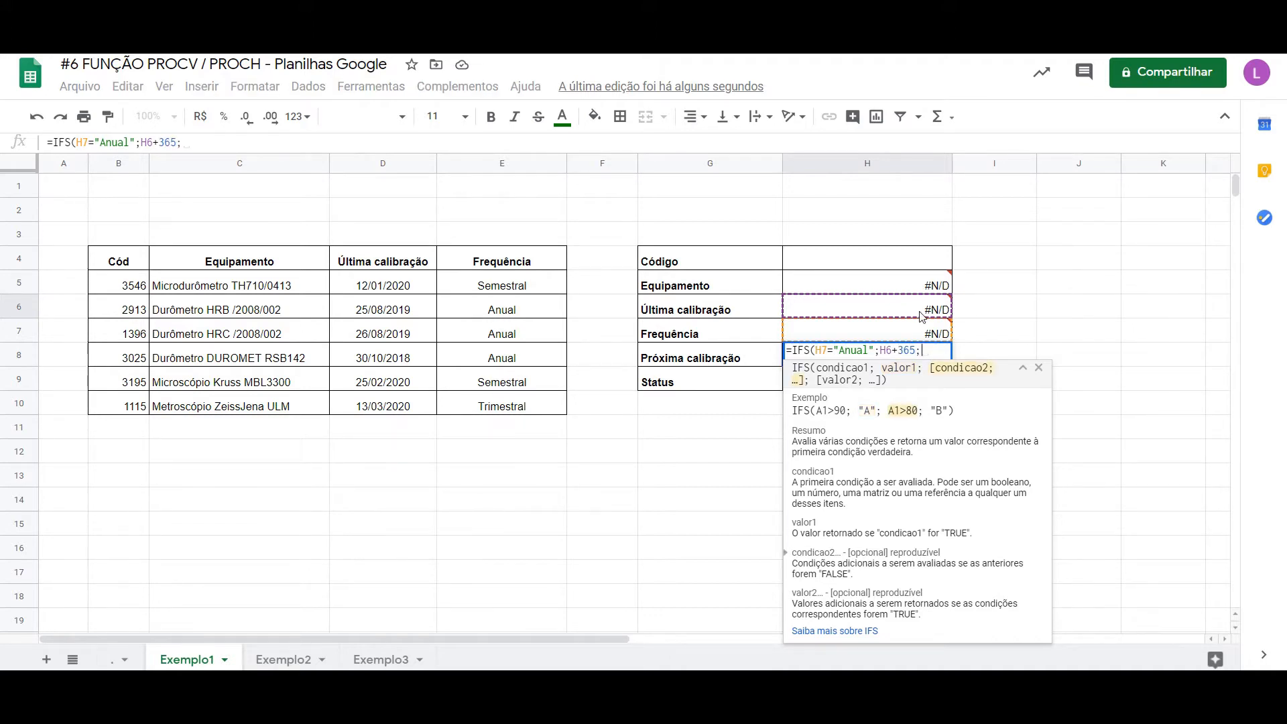
Add the condition H7="Semestral" returning DATAM(H6;6) to the IFS formula in H8.
left_click(893, 333)
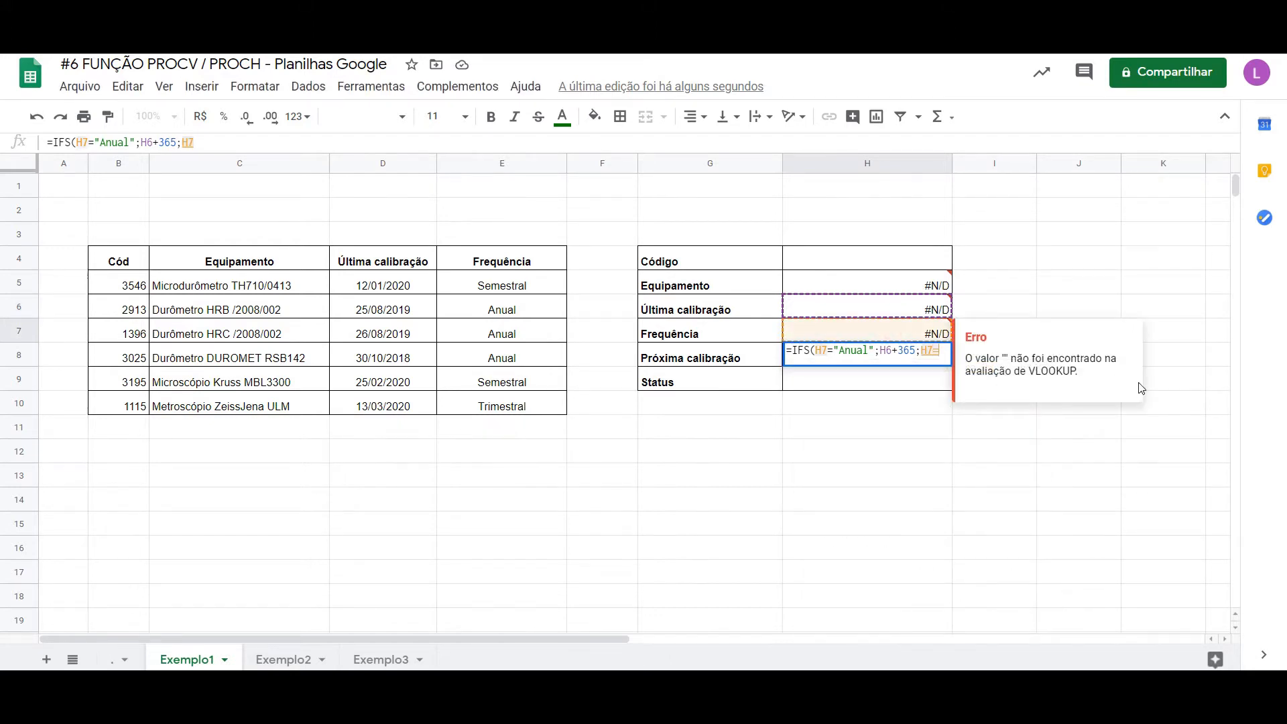
type("=\"Anual\";H6+365;H7=\"")
type("Semestra")
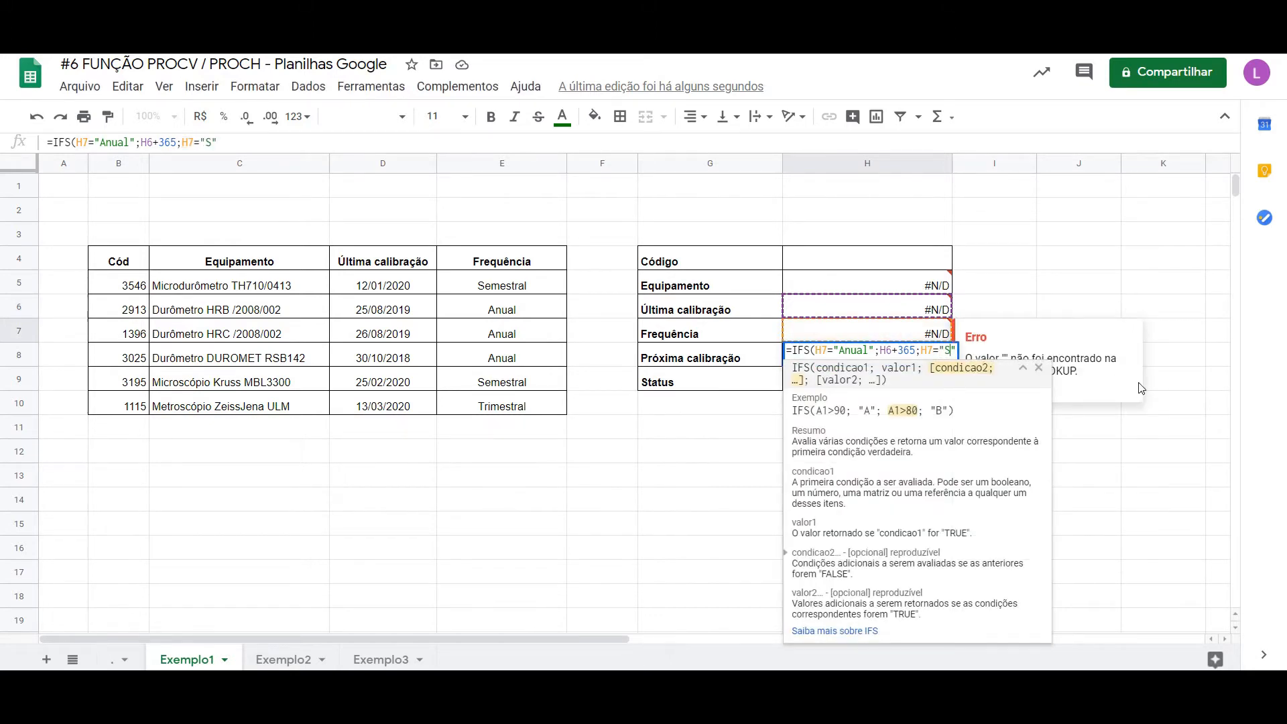
type("l\"")
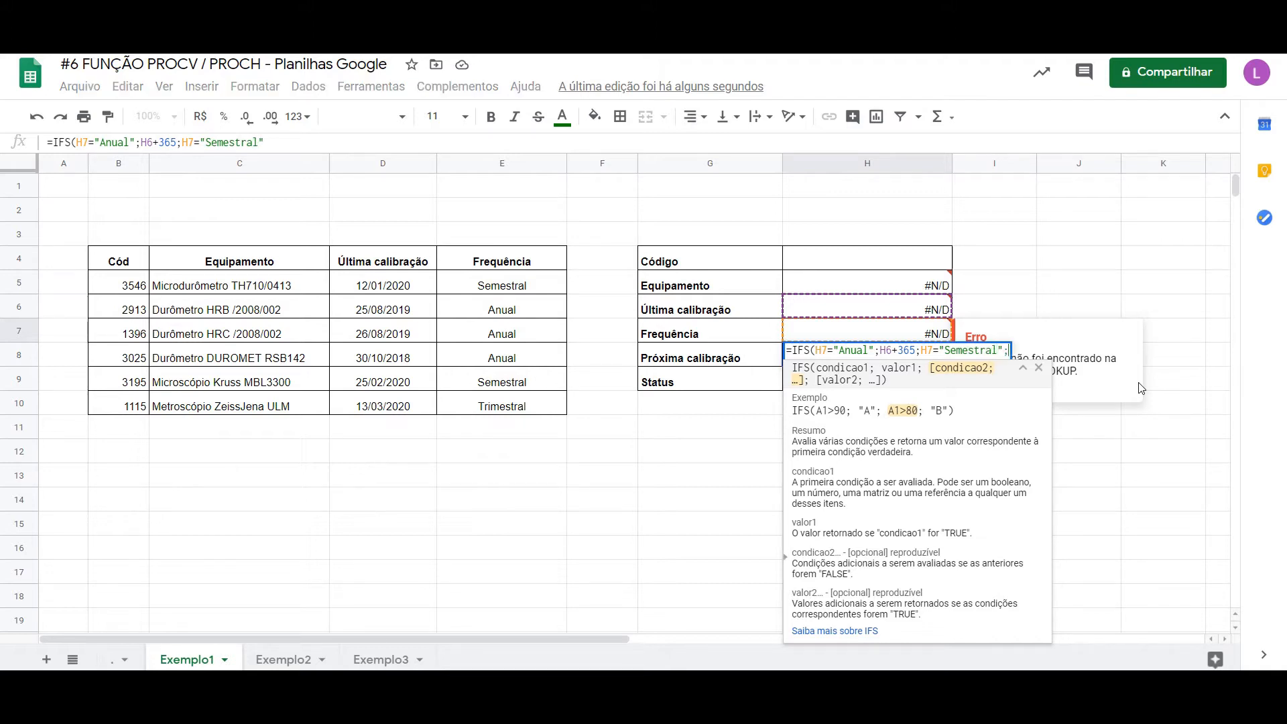
type(";data")
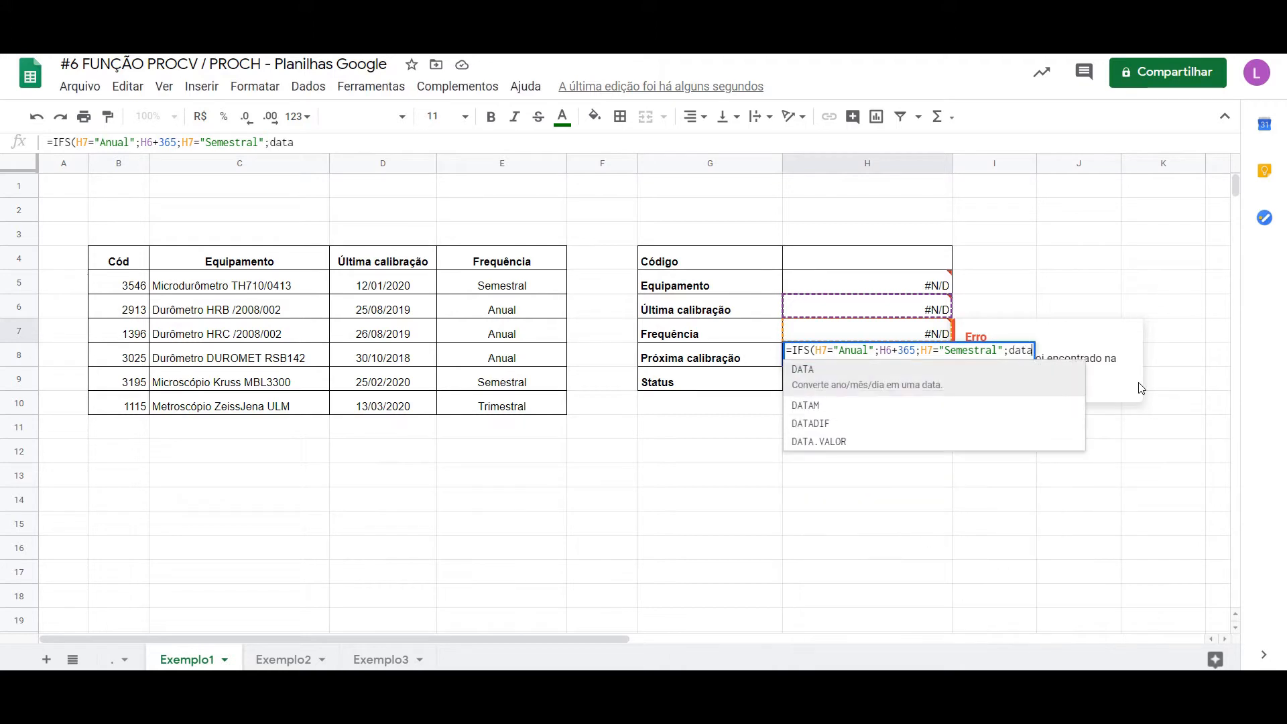
type("m")
key("Tab")
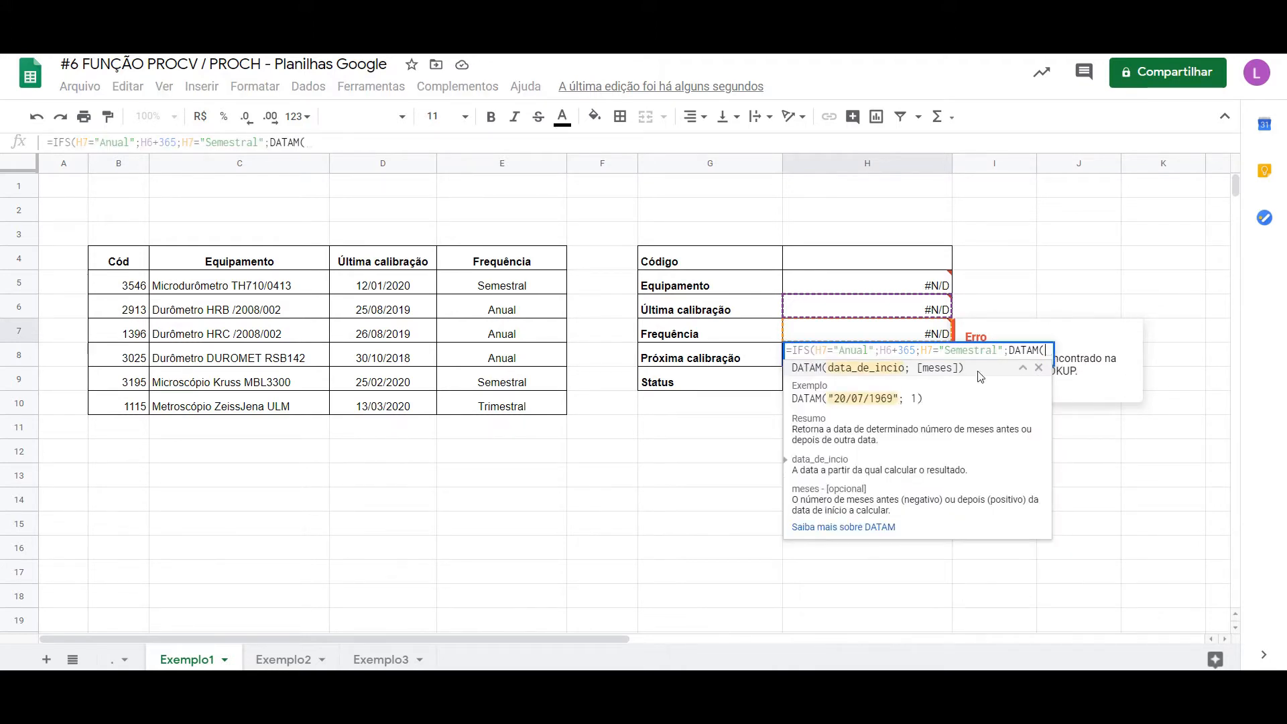
left_click(864, 308)
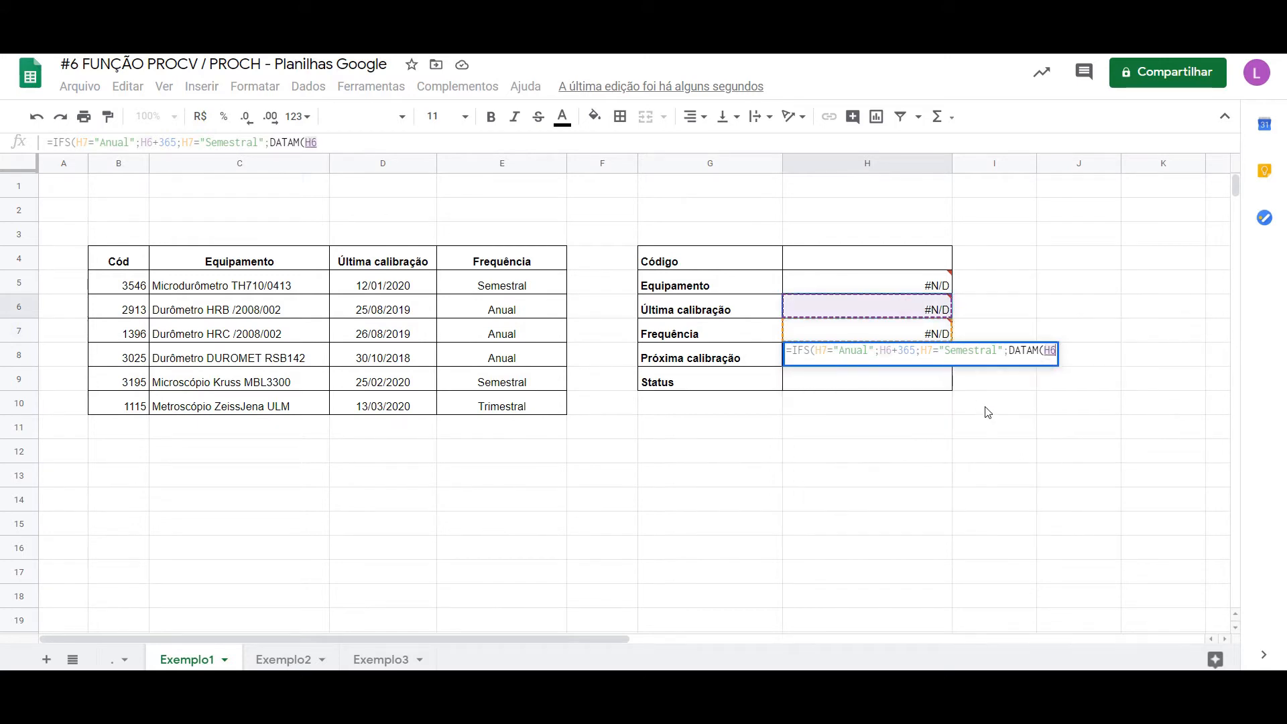
type(";")
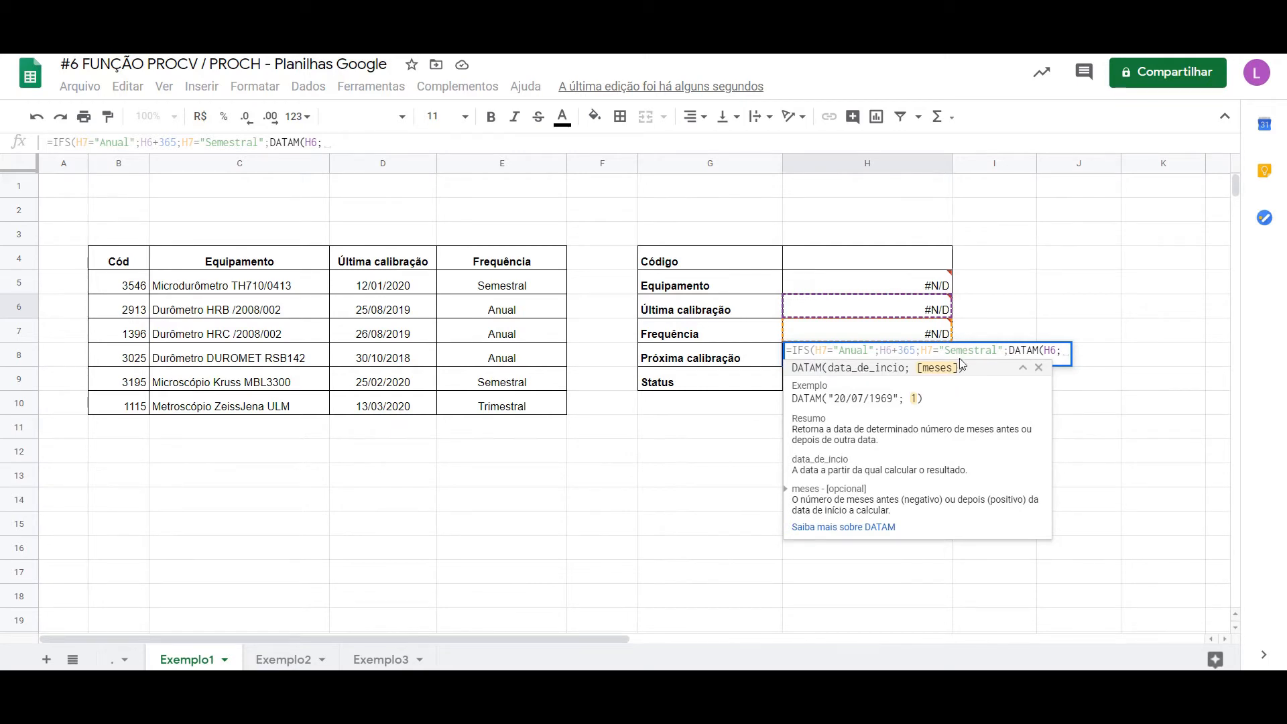
type("6")
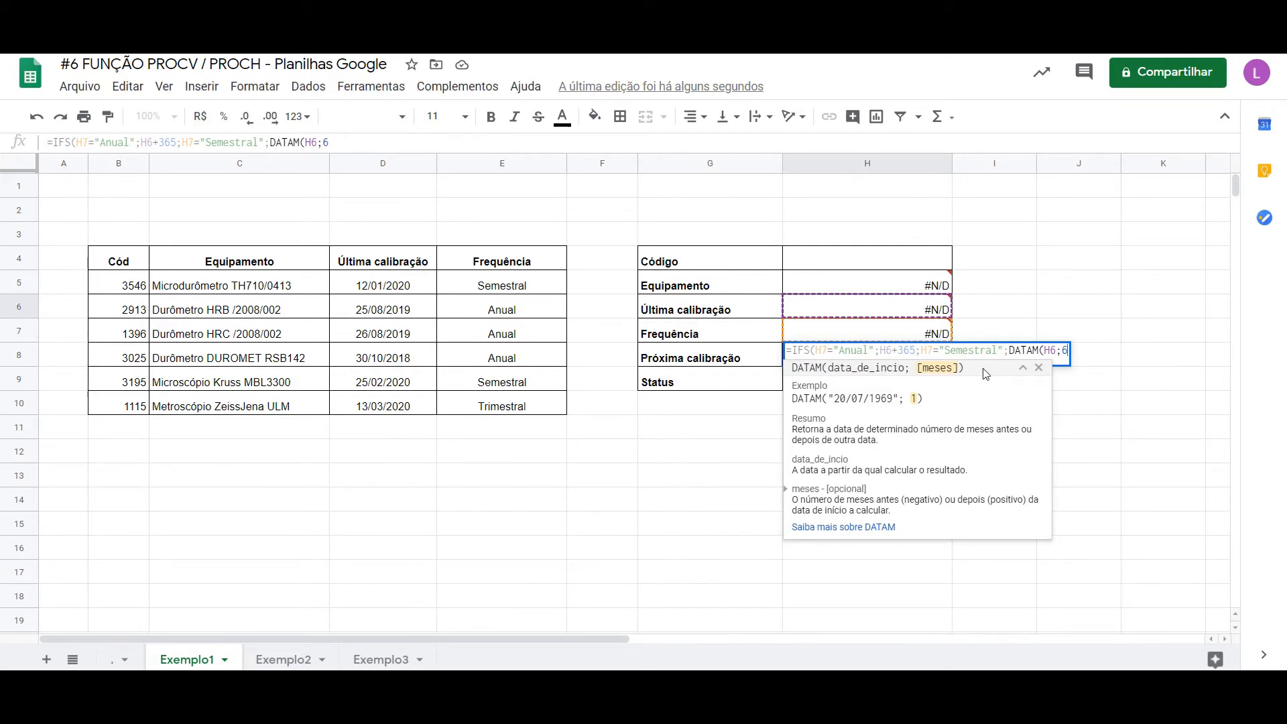
type(")")
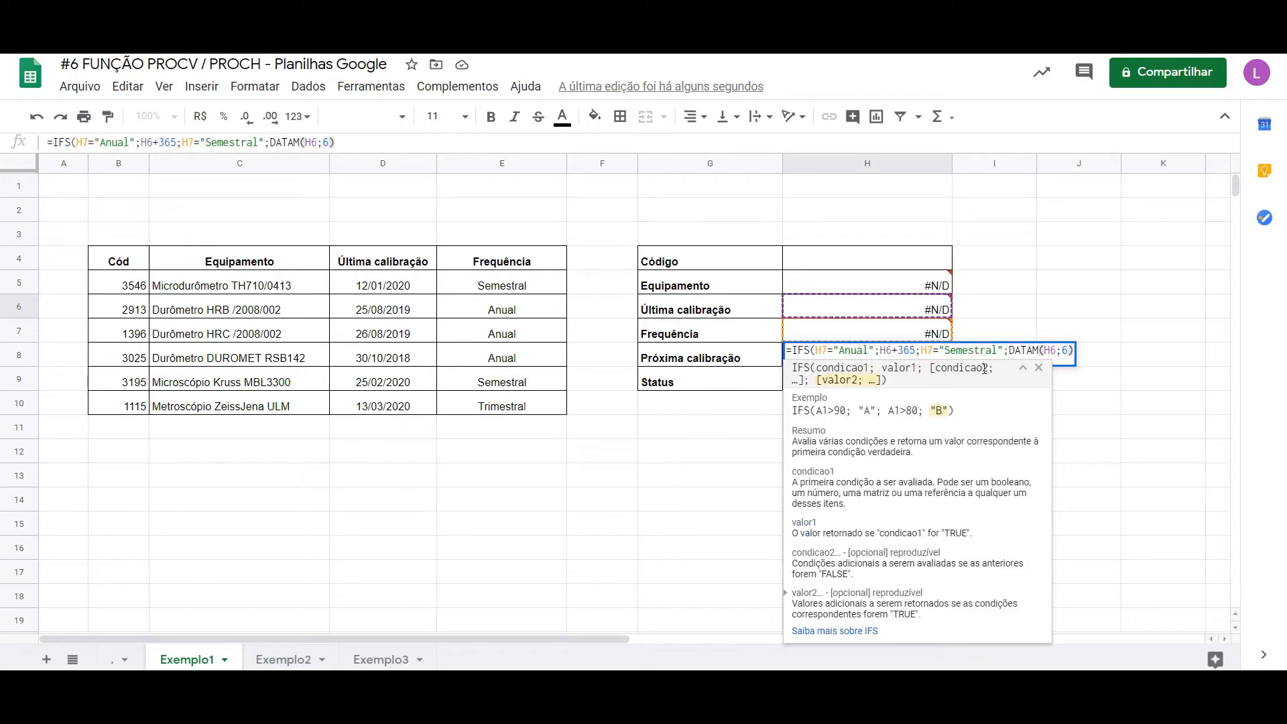
type(";")
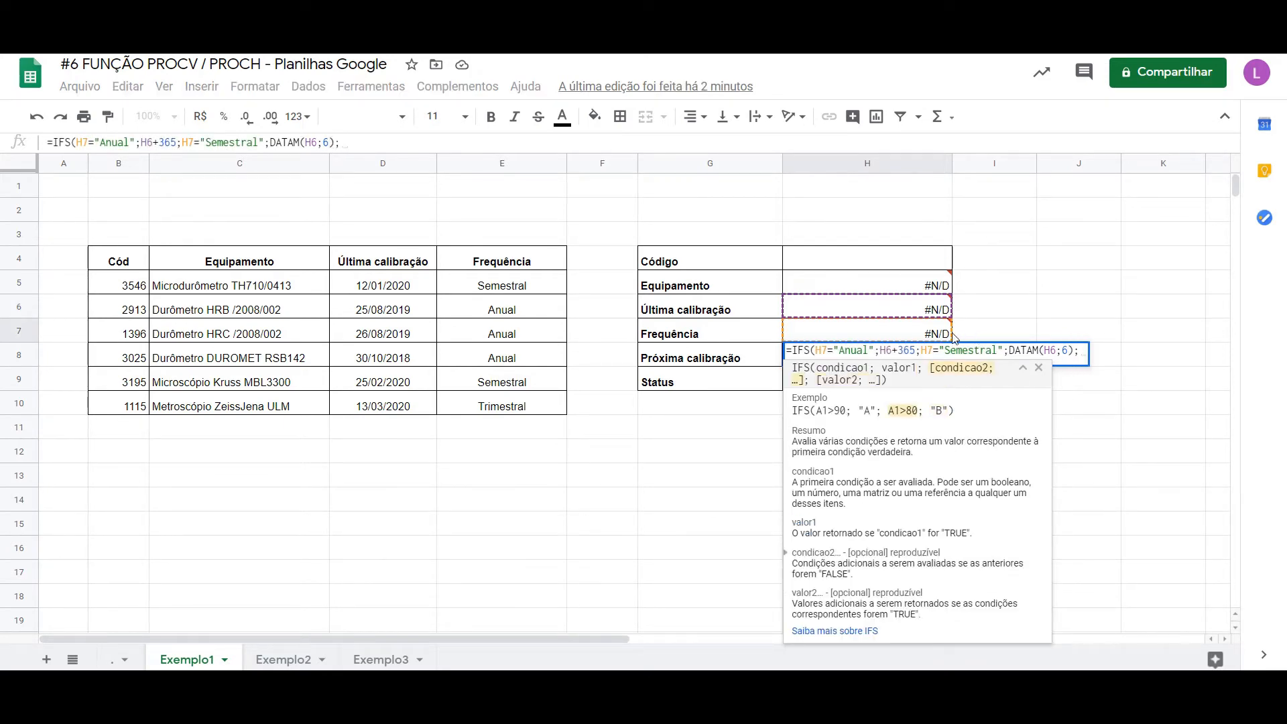
Add the condition H7="Trimestral" returning DATAM(H6;3) to the IFS formula in H8 and complete the formula.
type("H7=")
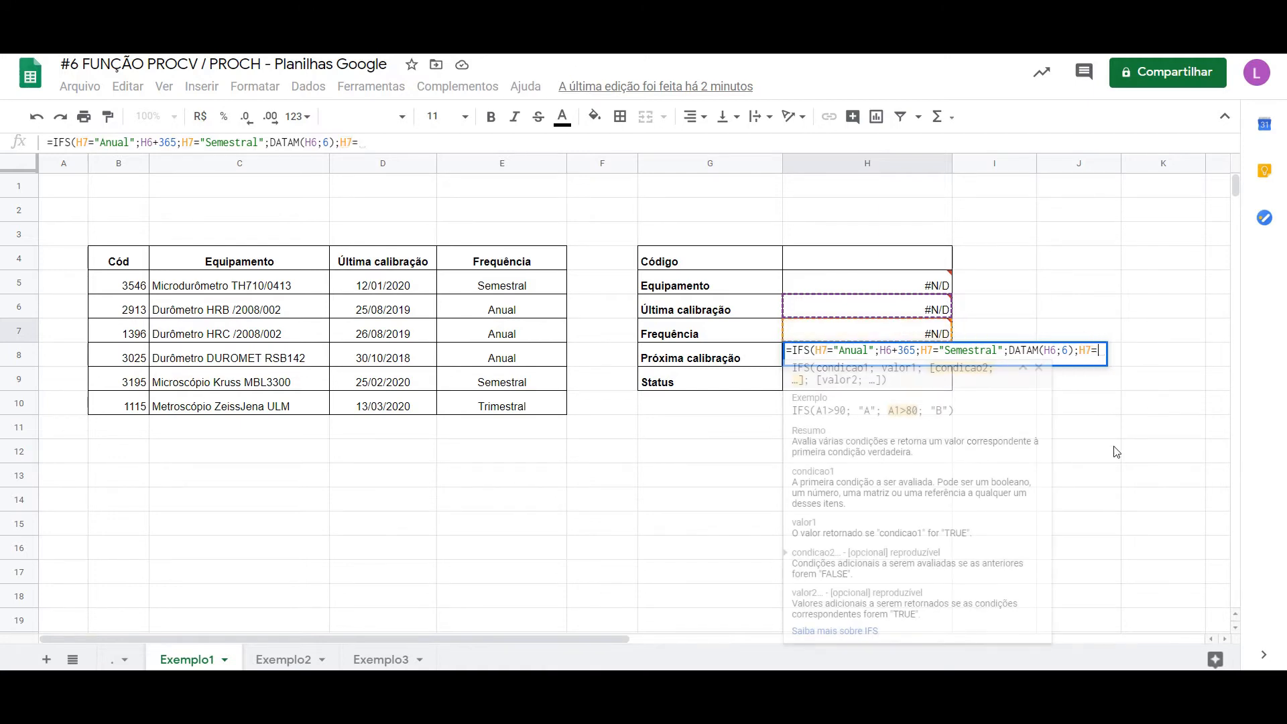
type("\"\"Trimestral")
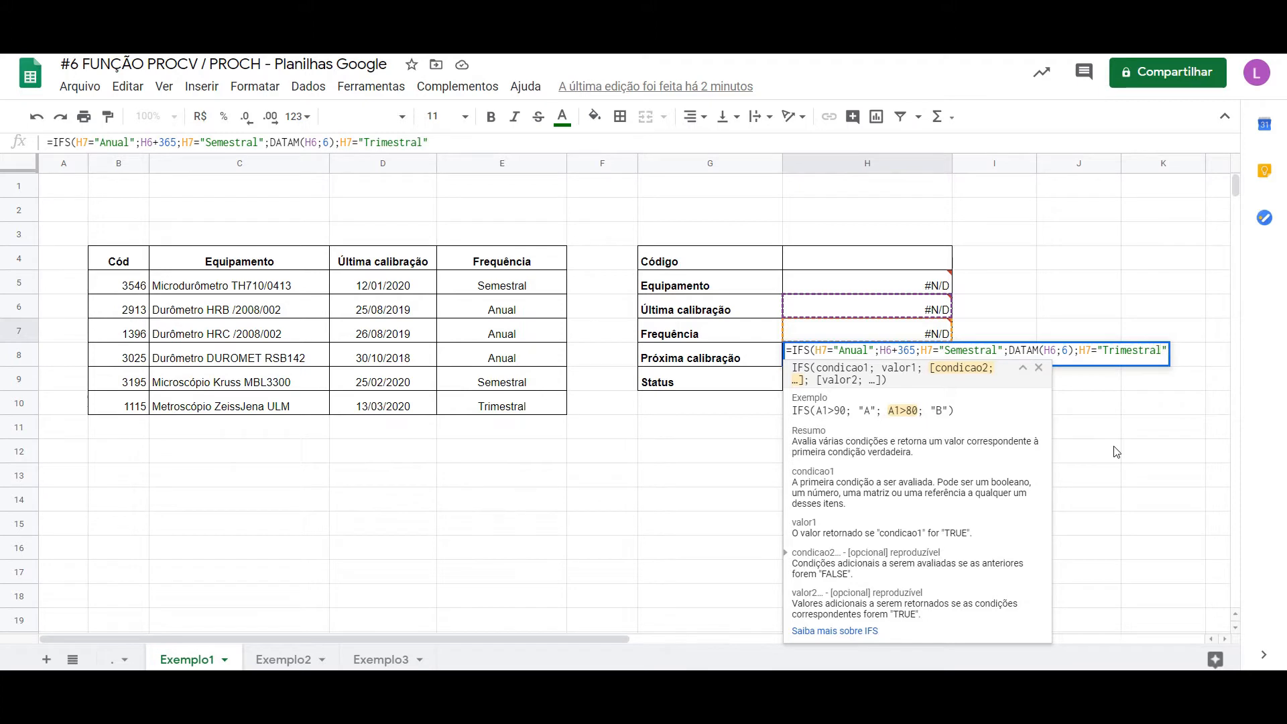
type(";")
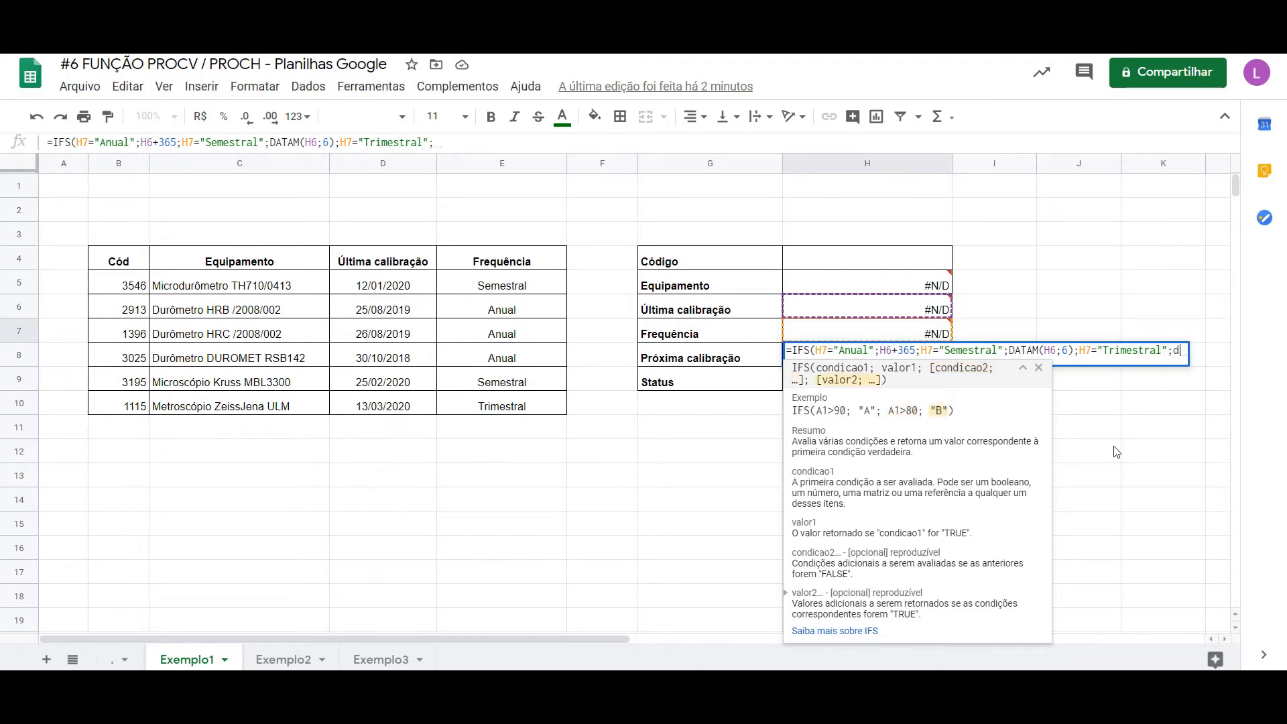
type("dadtam")
key("BackSpace")
key("BackSpace")
key("BackSpace")
key("BackSpace")
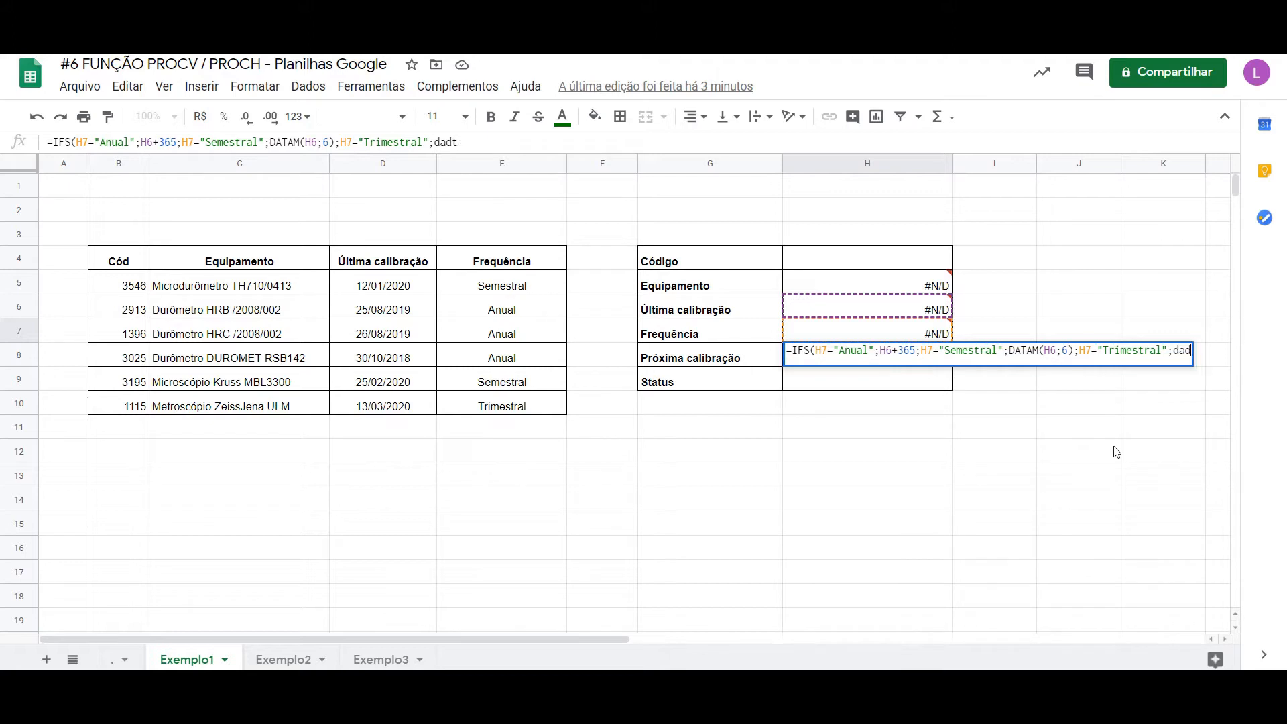
type("tam")
key("Tab")
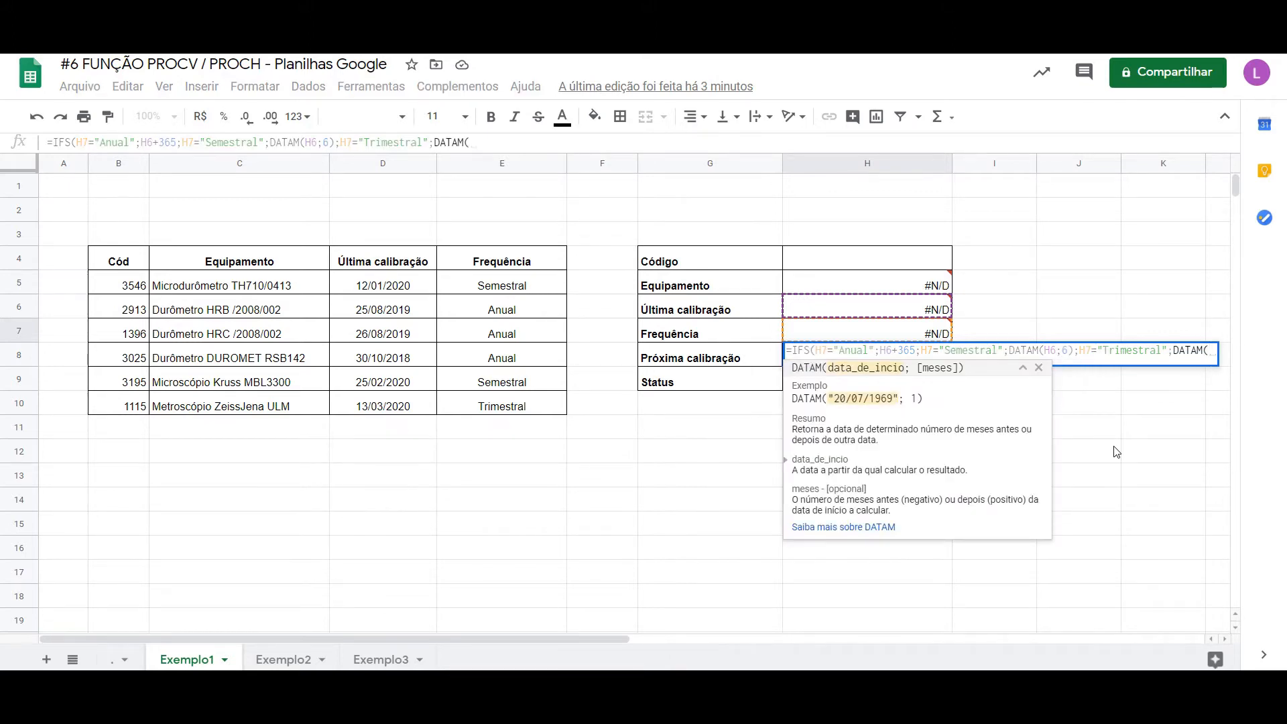
left_click(918, 316)
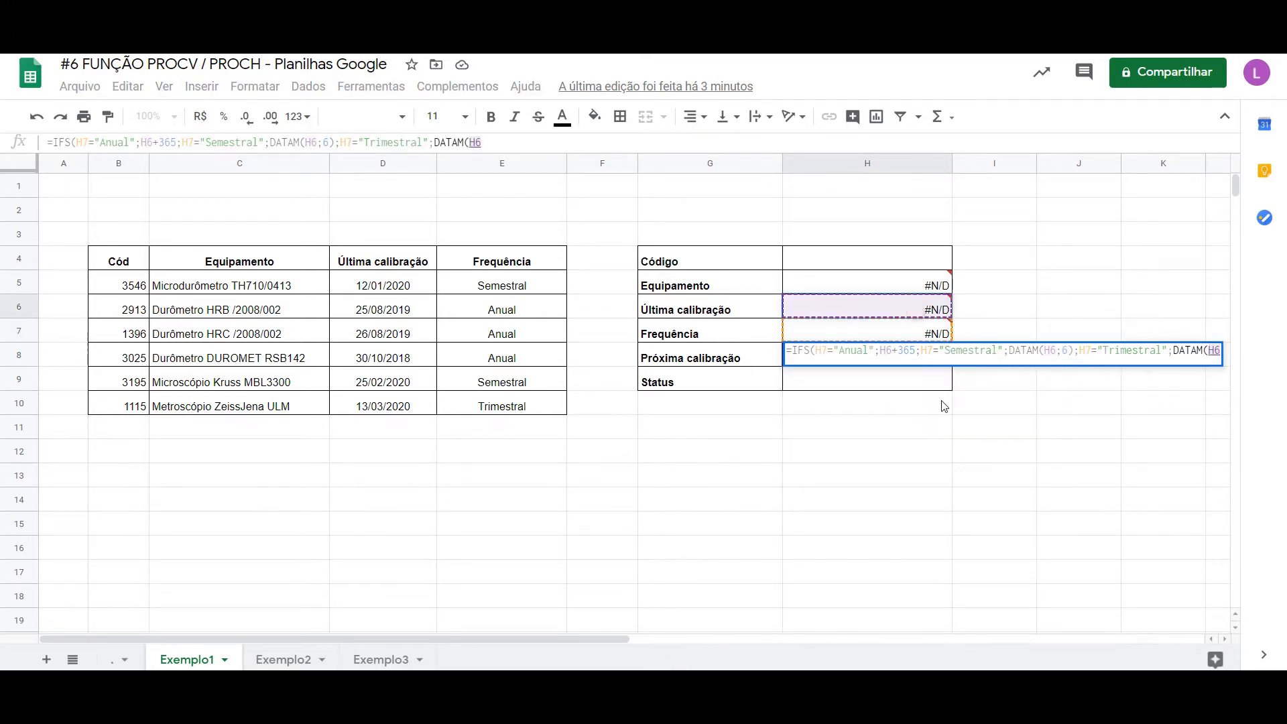
type(";3")
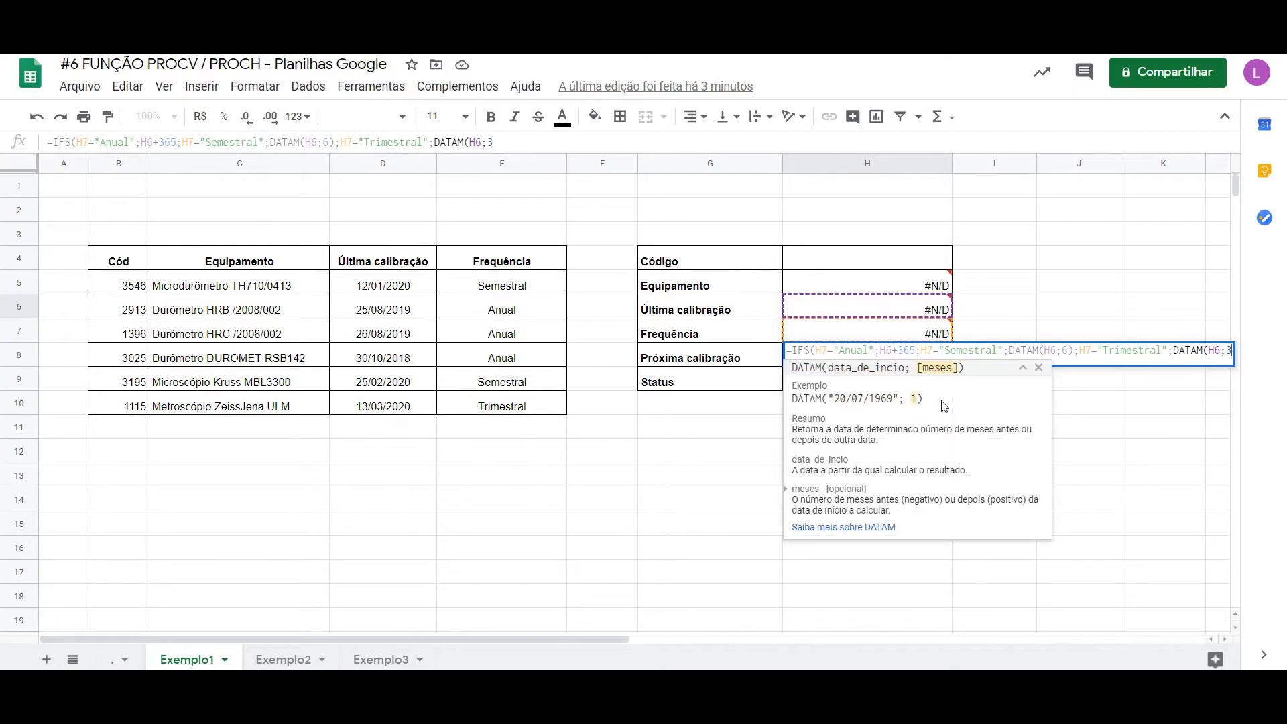
type(")")
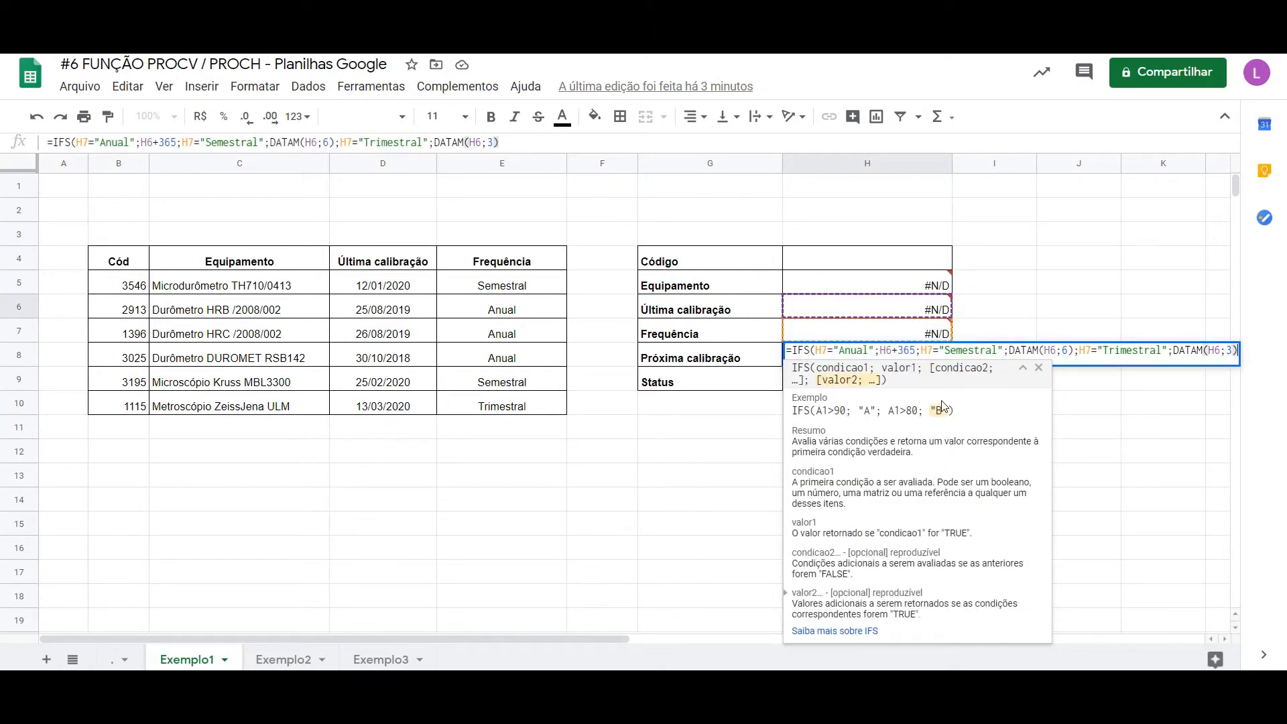
type(")")
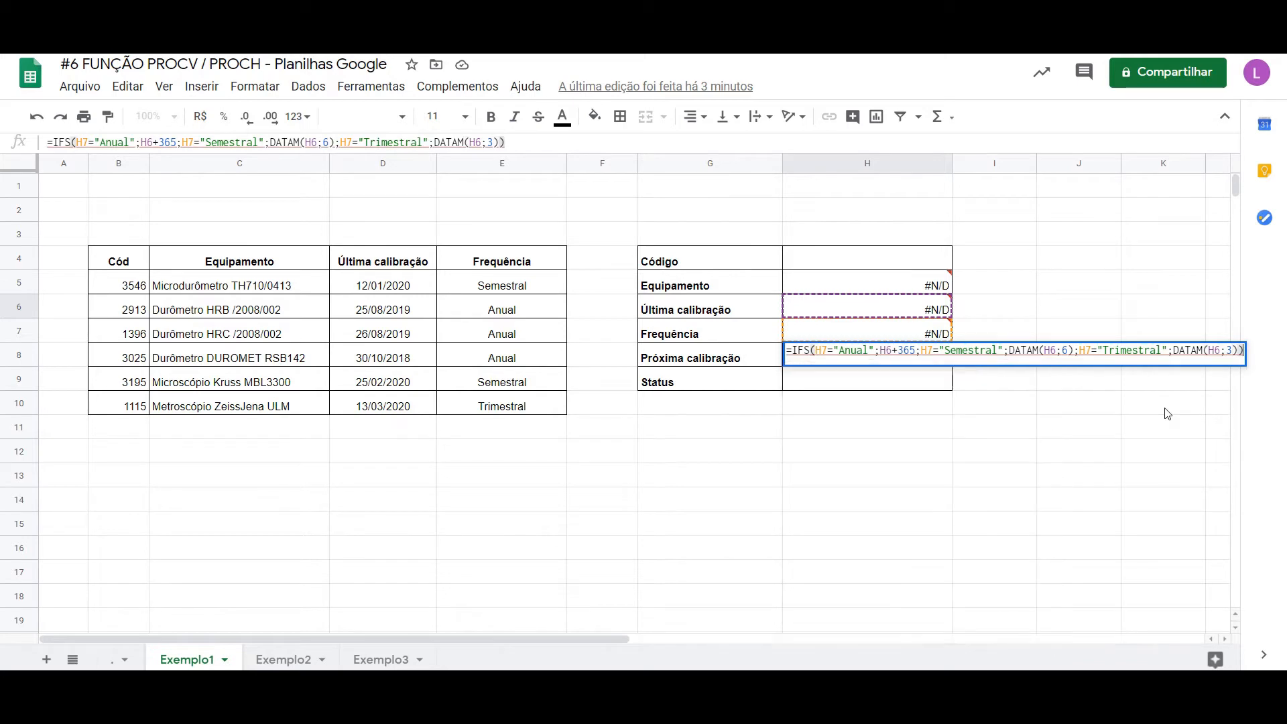
key("Return")
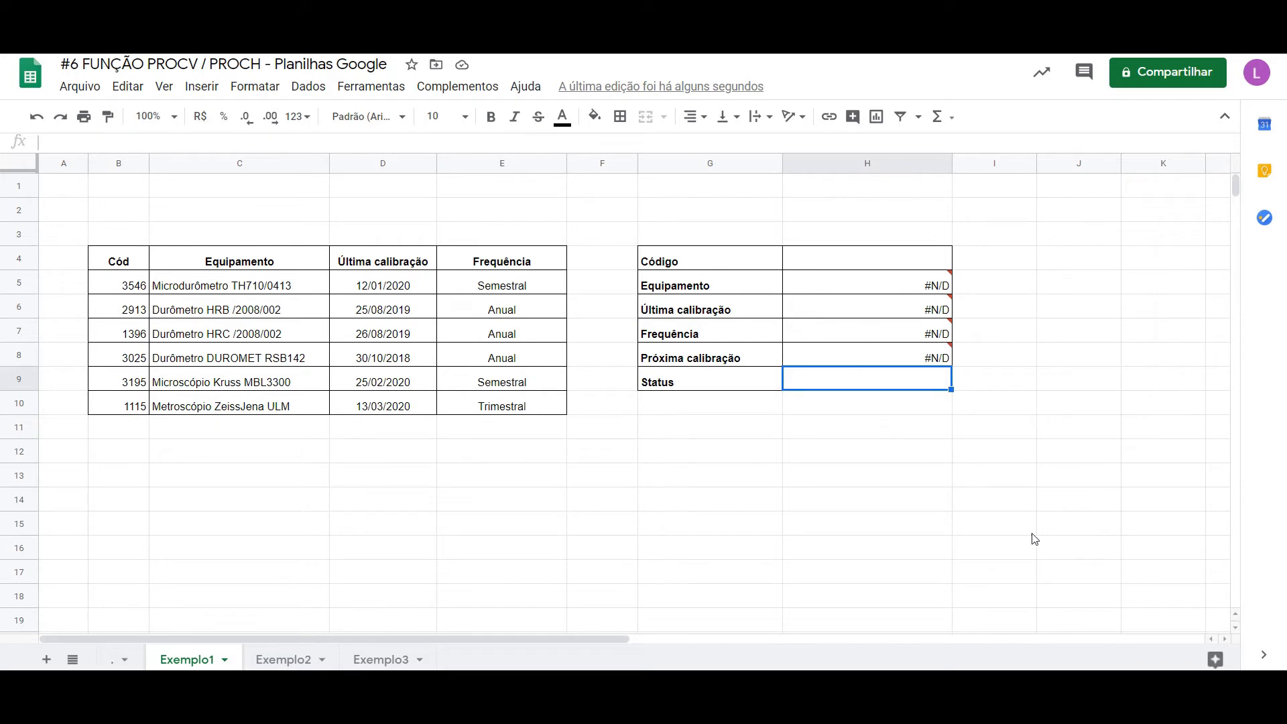
Start an SE formula in the Status cell H9 with the condition H8>HOJE().
type("=SE(")
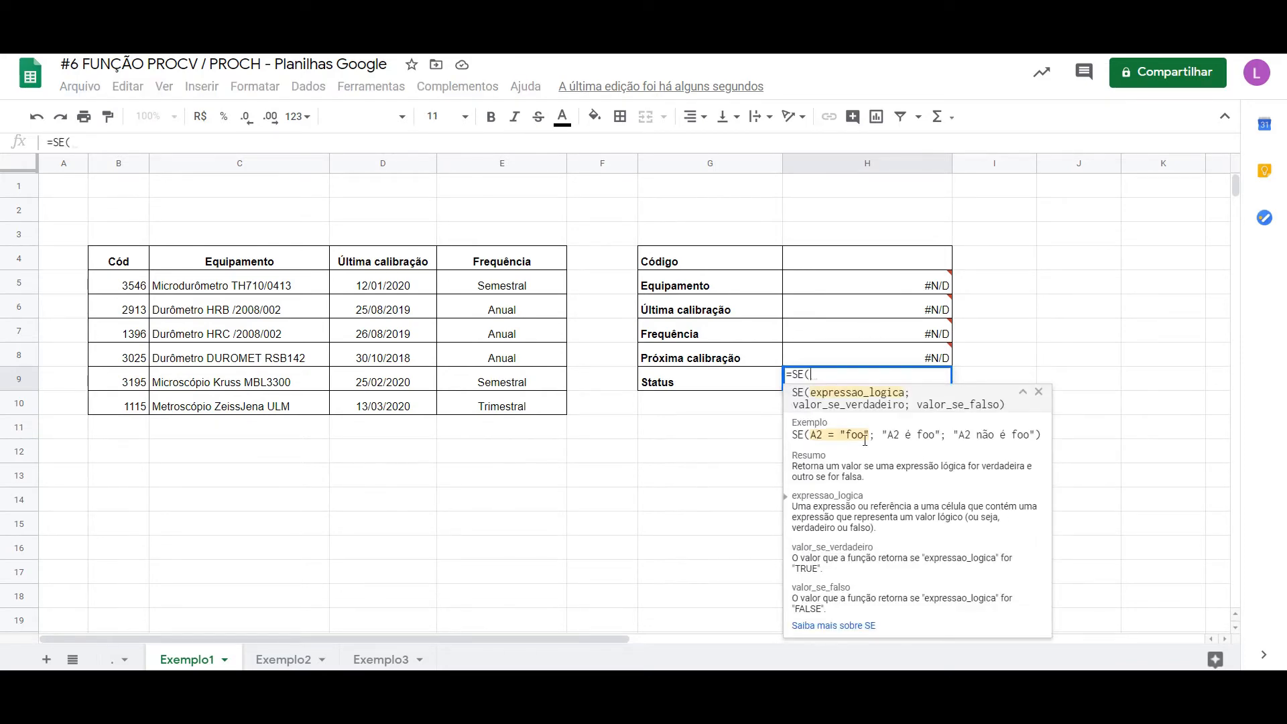
left_click(875, 358)
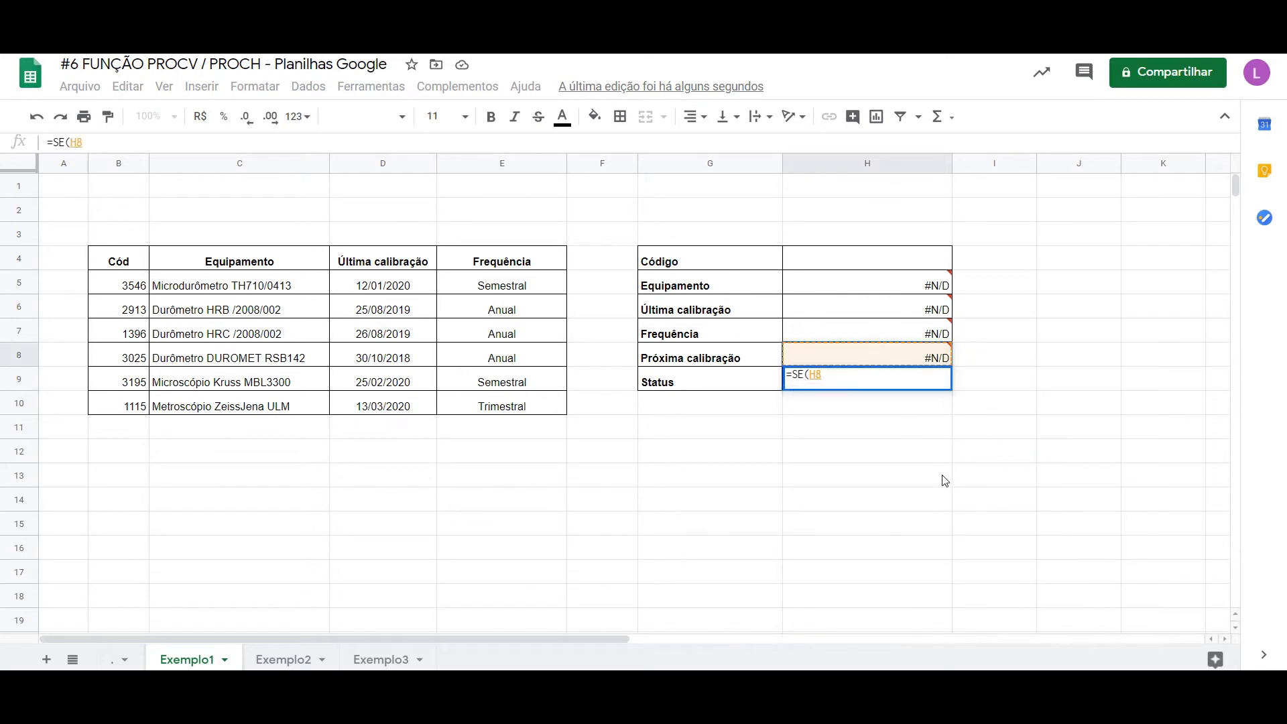
type(">")
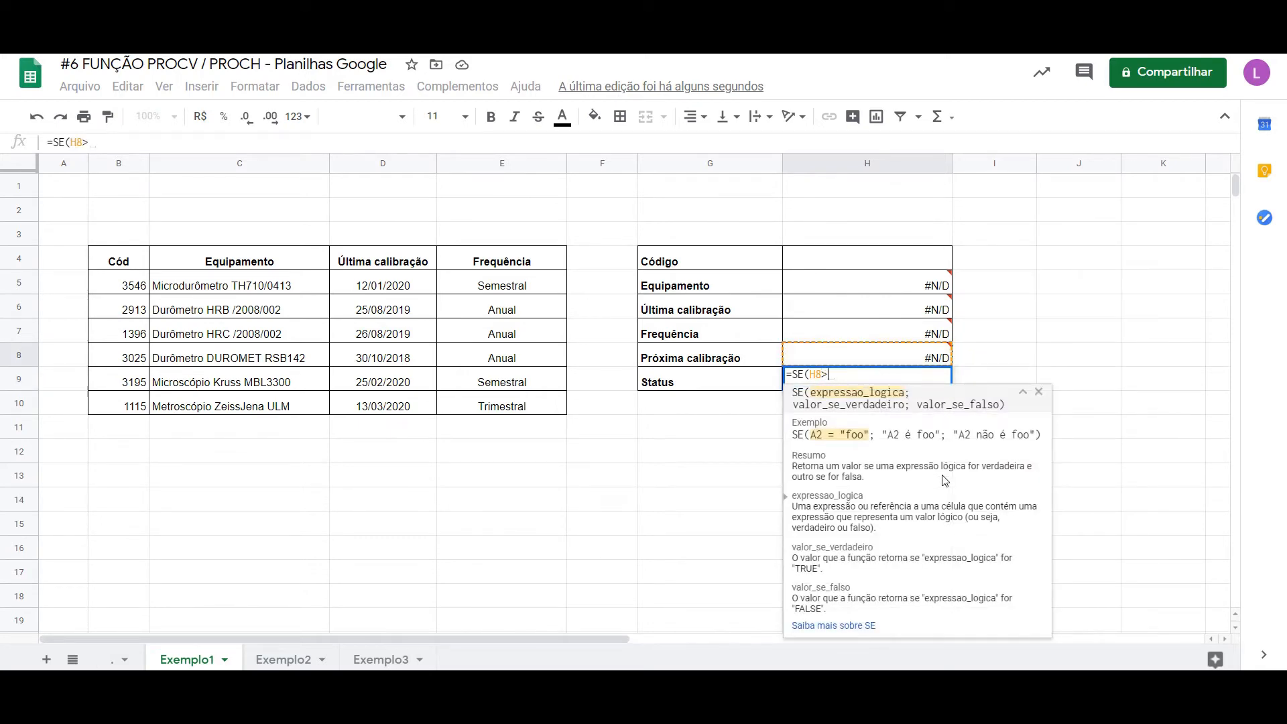
type("hoje")
key("Tab")
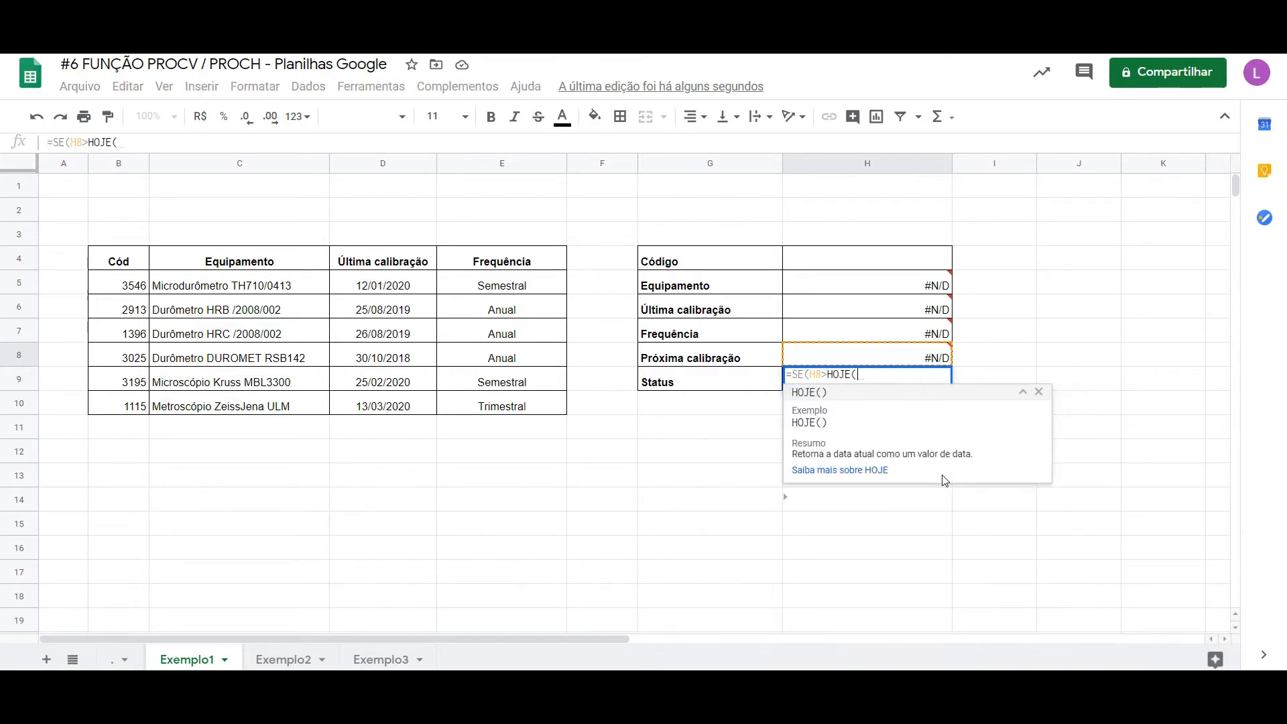
type(")")
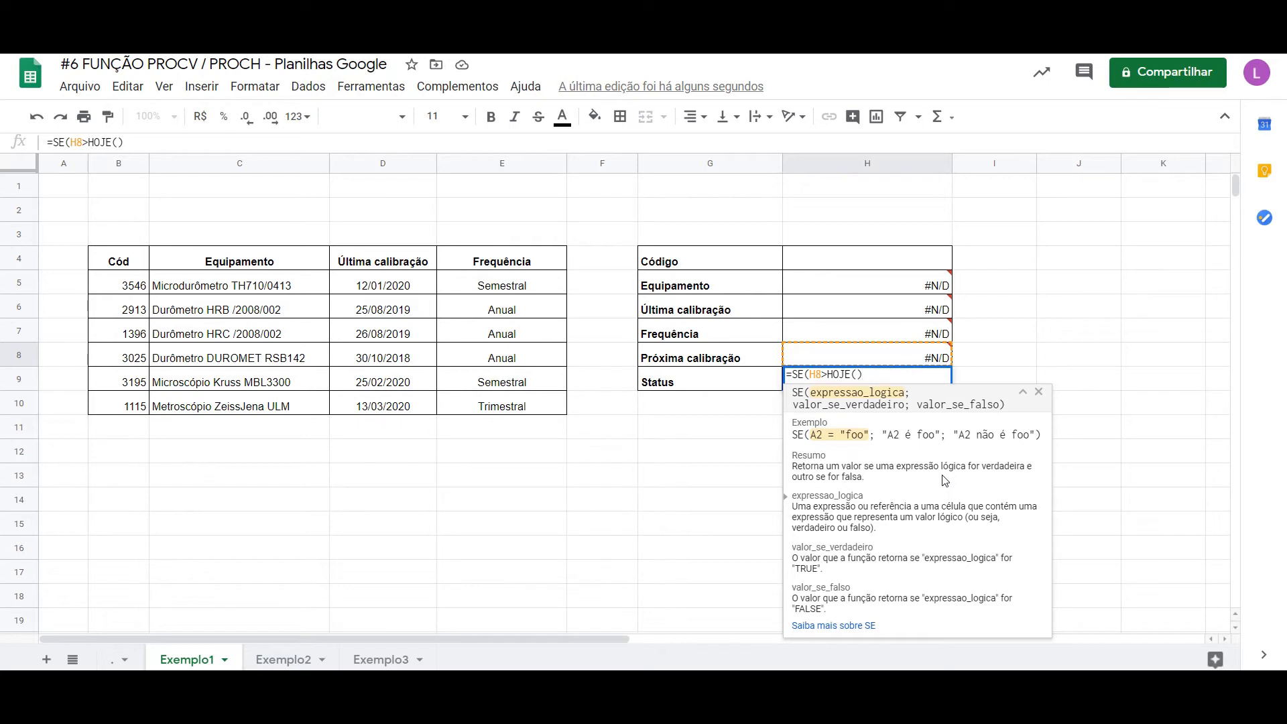
Complete the SE formula in H9 with "Ok" when the condition is true and "Calibração necessária" when it is false.
type(";")
type("\"\"")
type("Ok")
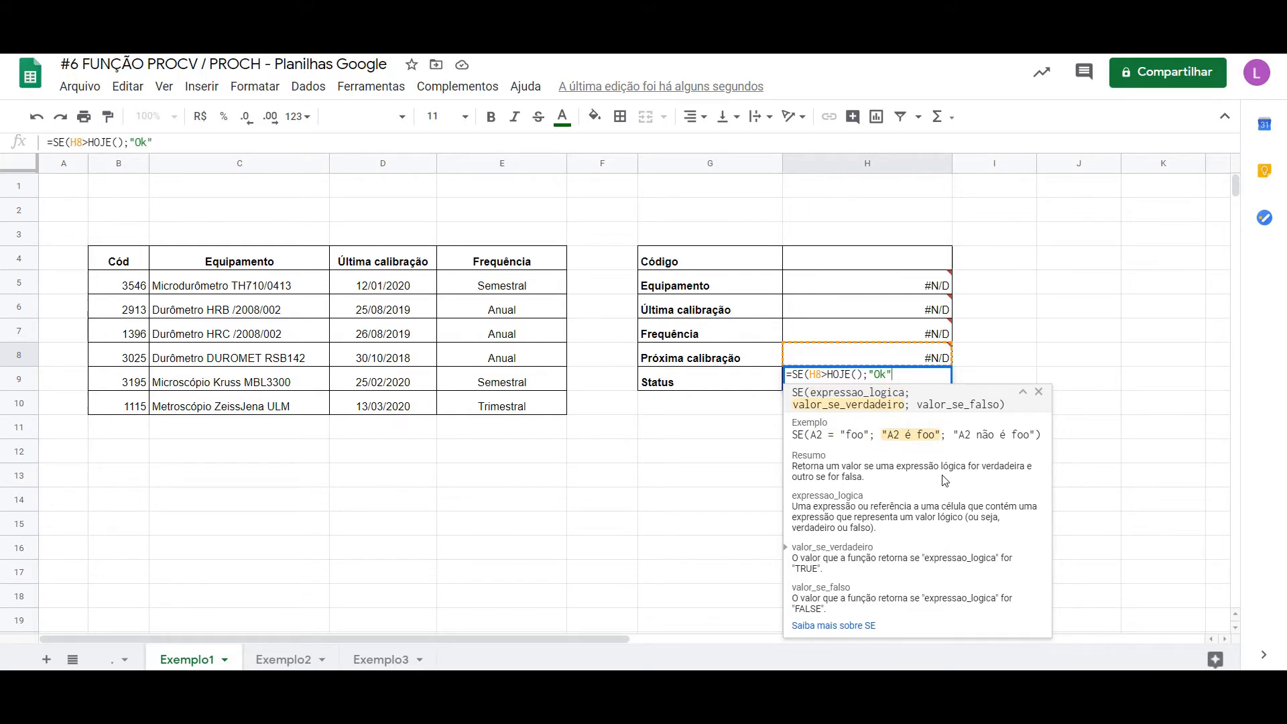
type(";")
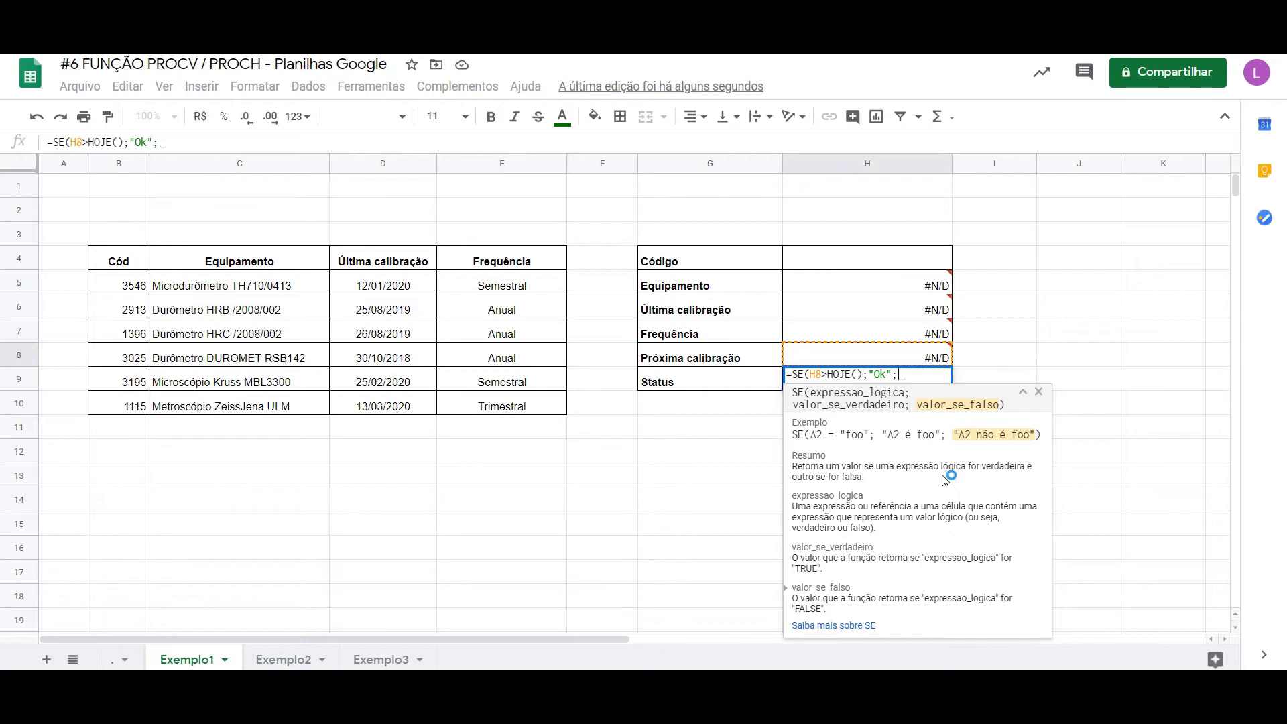
type("\";\"")
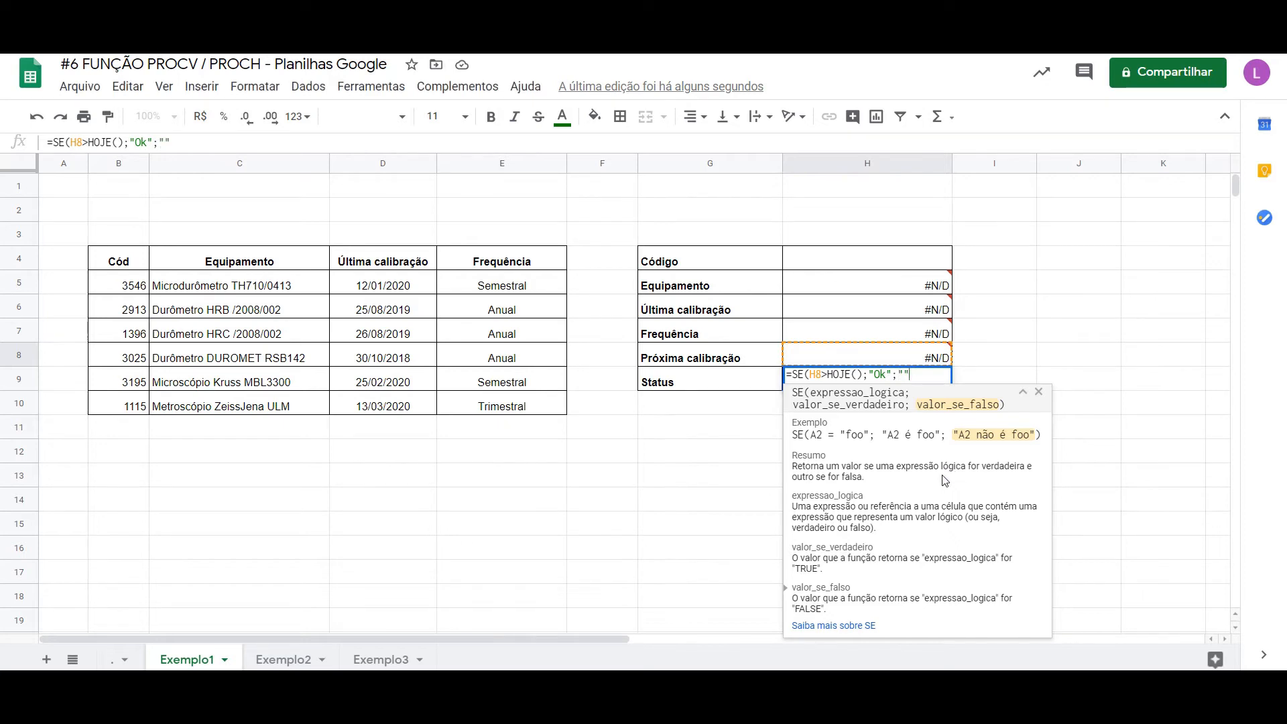
type("Calibração neces")
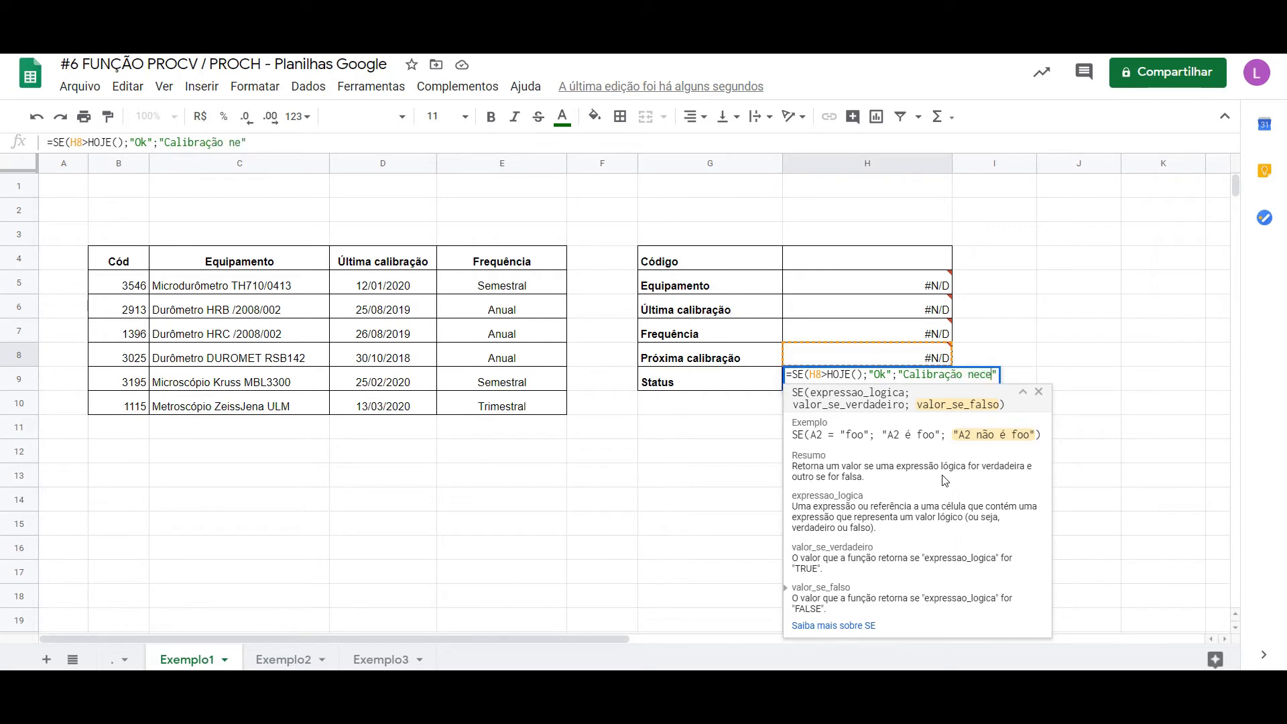
type("sária")
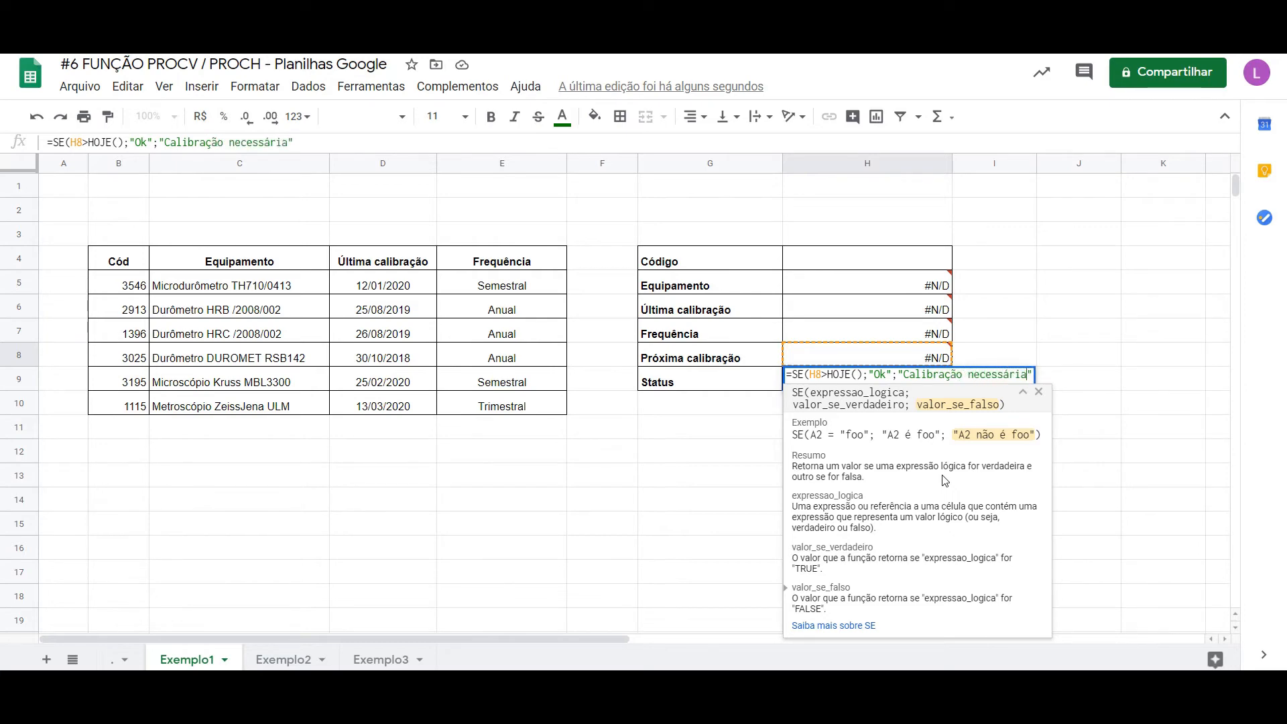
type("\")")
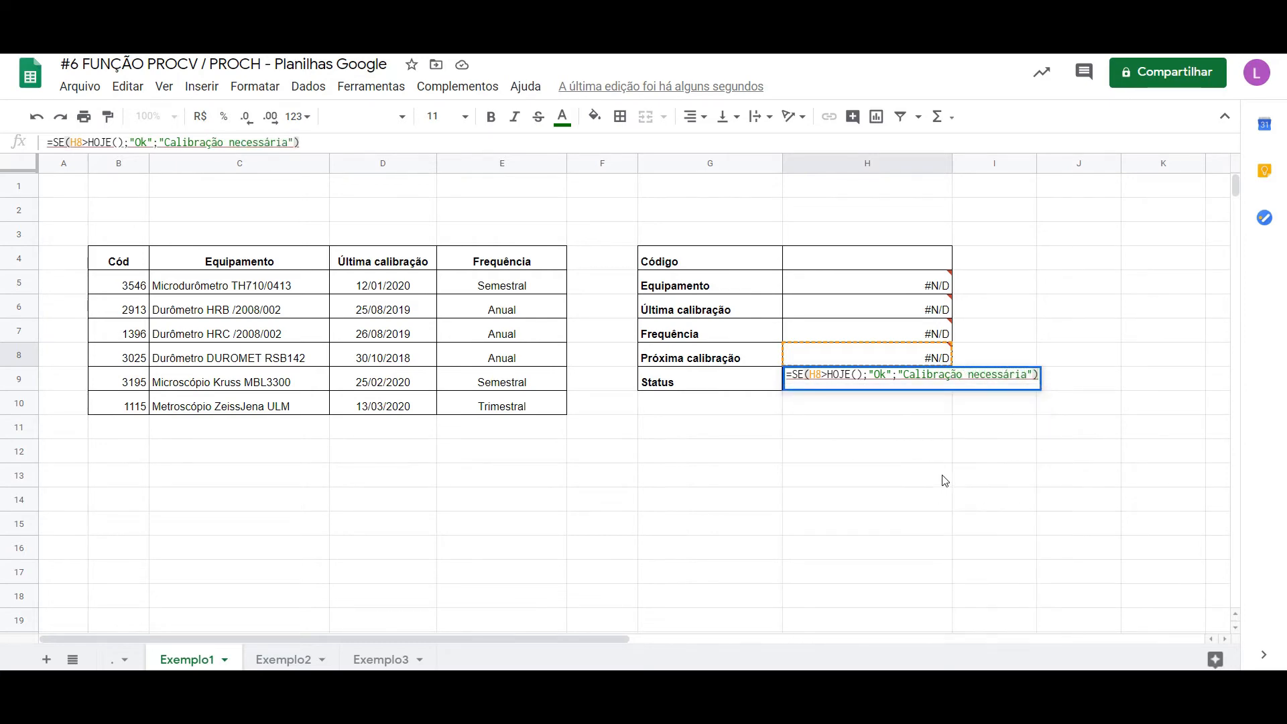
key("Return")
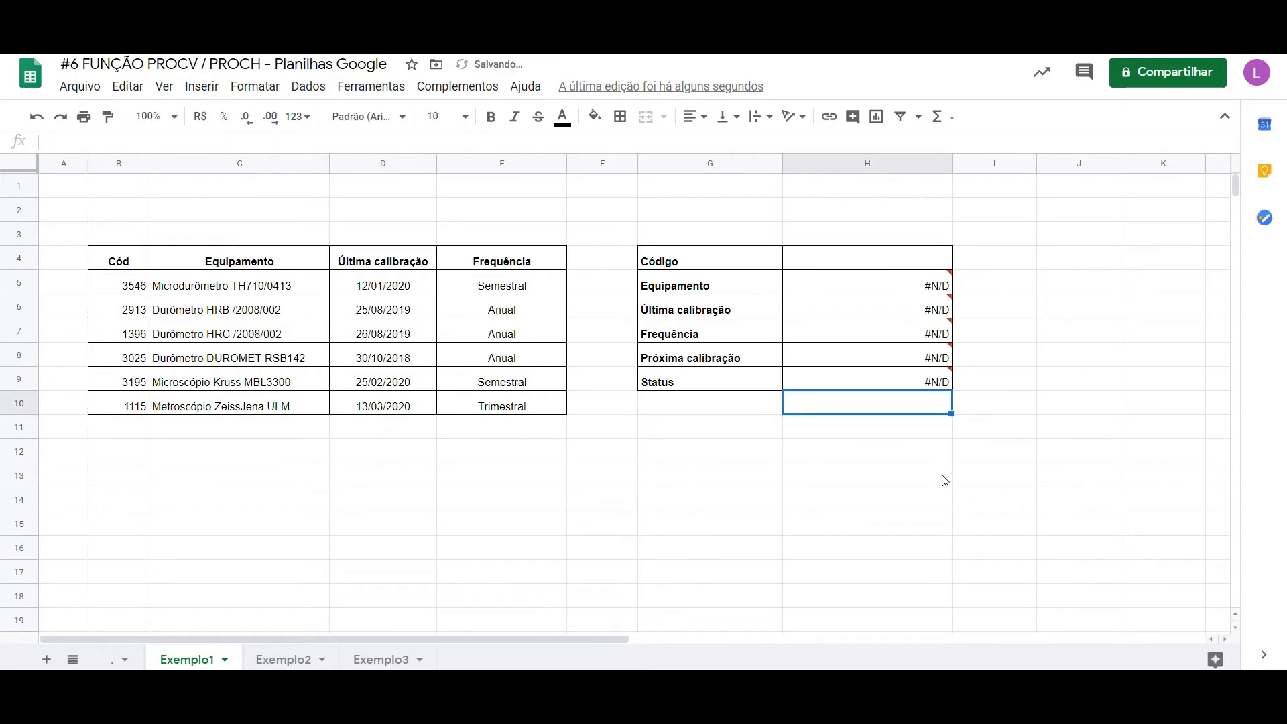
Enter the code 2913 in the Código cell H4.
left_click(887, 266)
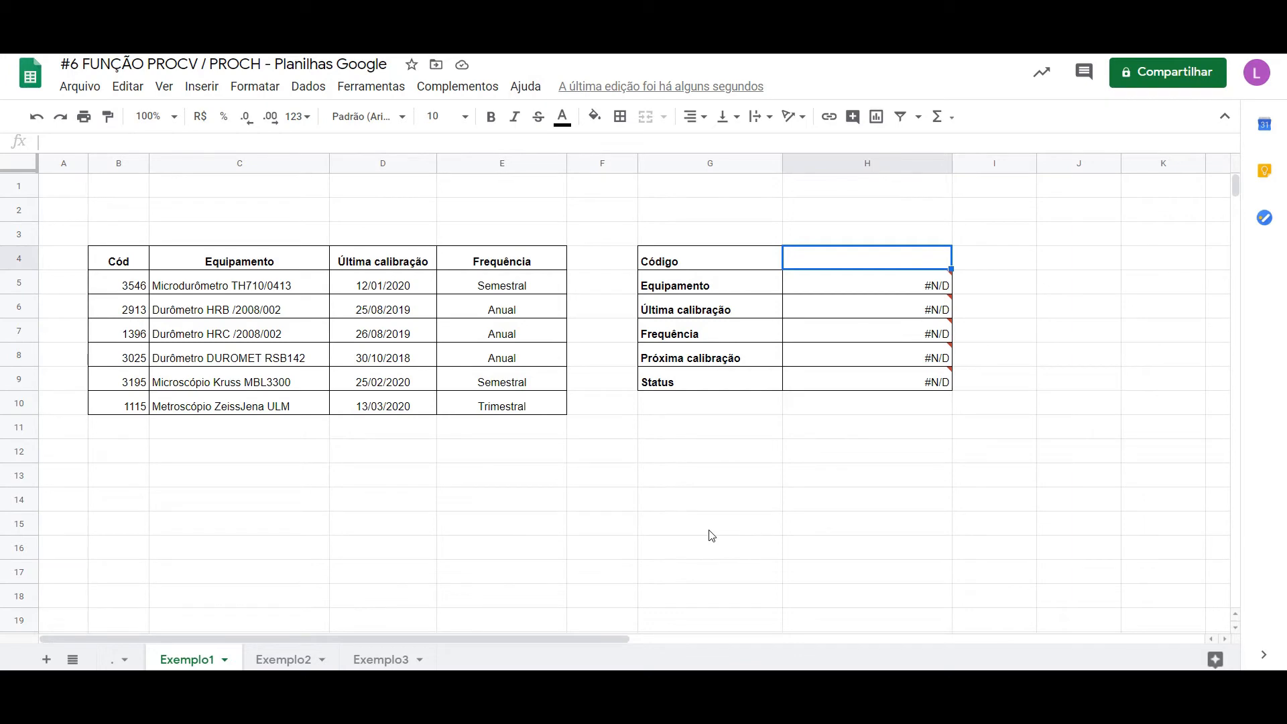
type("2913")
key("Return")
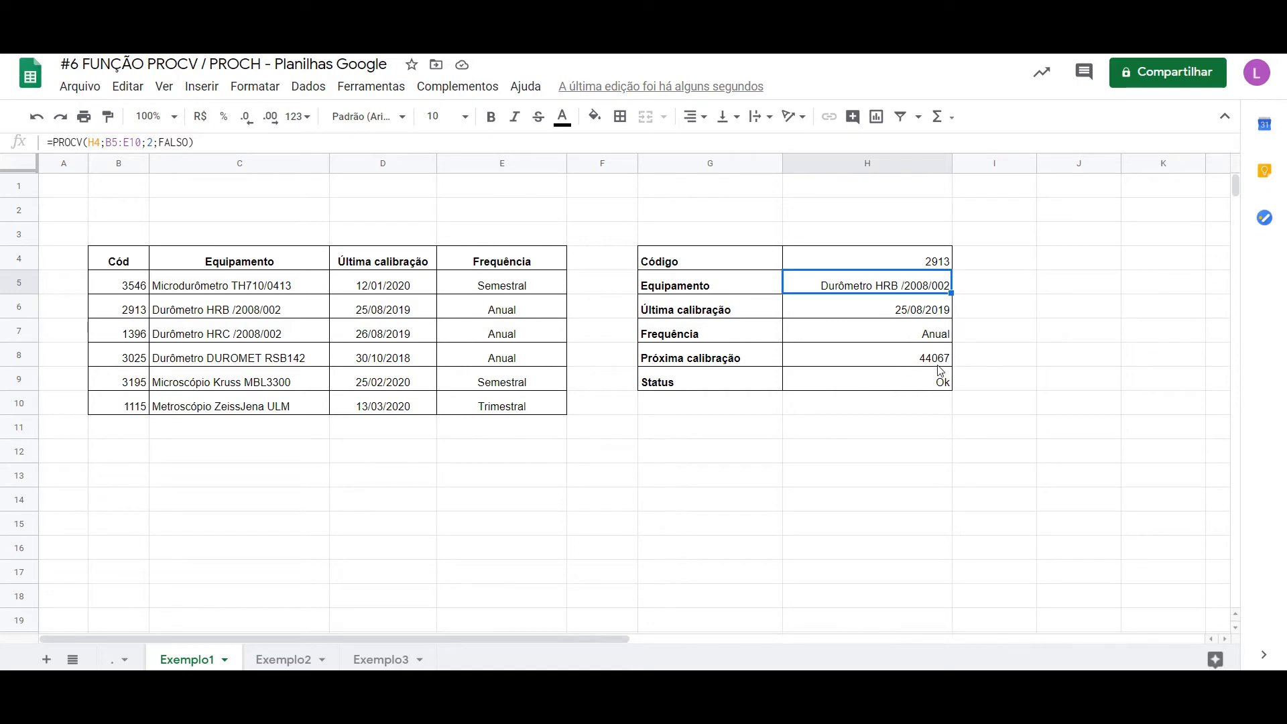
Format the Próxima calibração cell H8 as a date (Data).
left_click(864, 363)
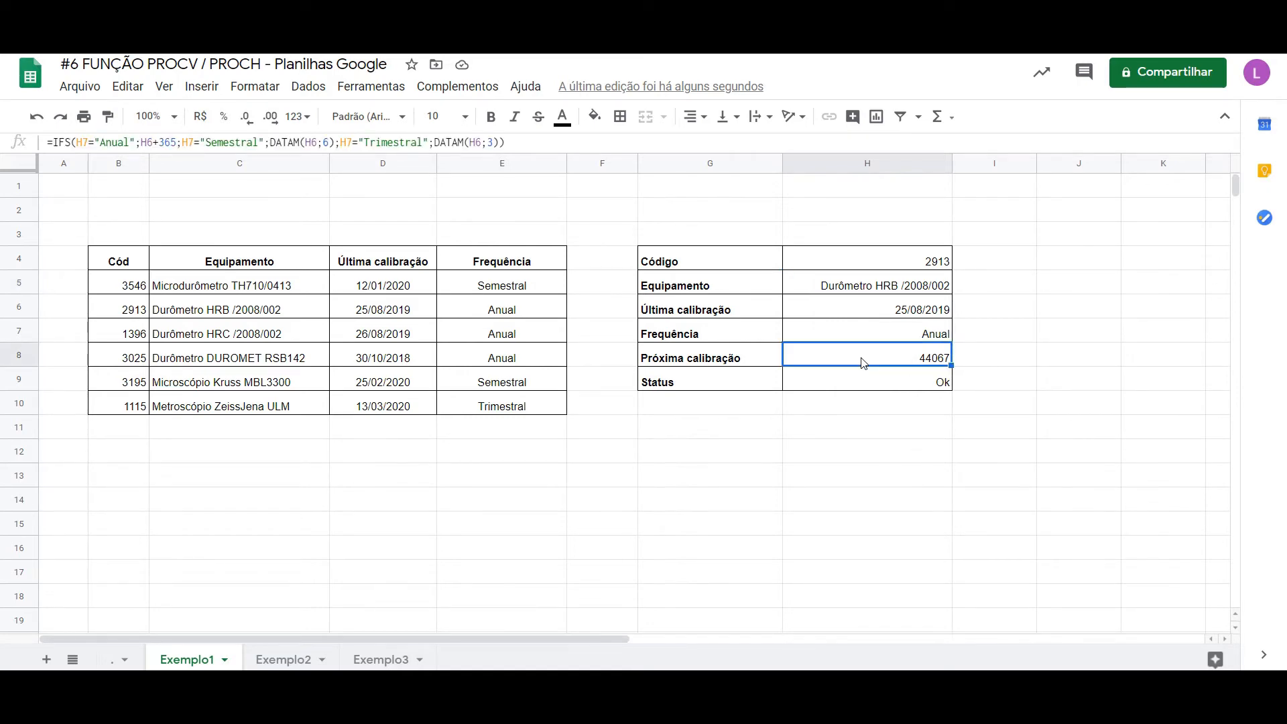
left_click(255, 86)
mouse_move(297, 159)
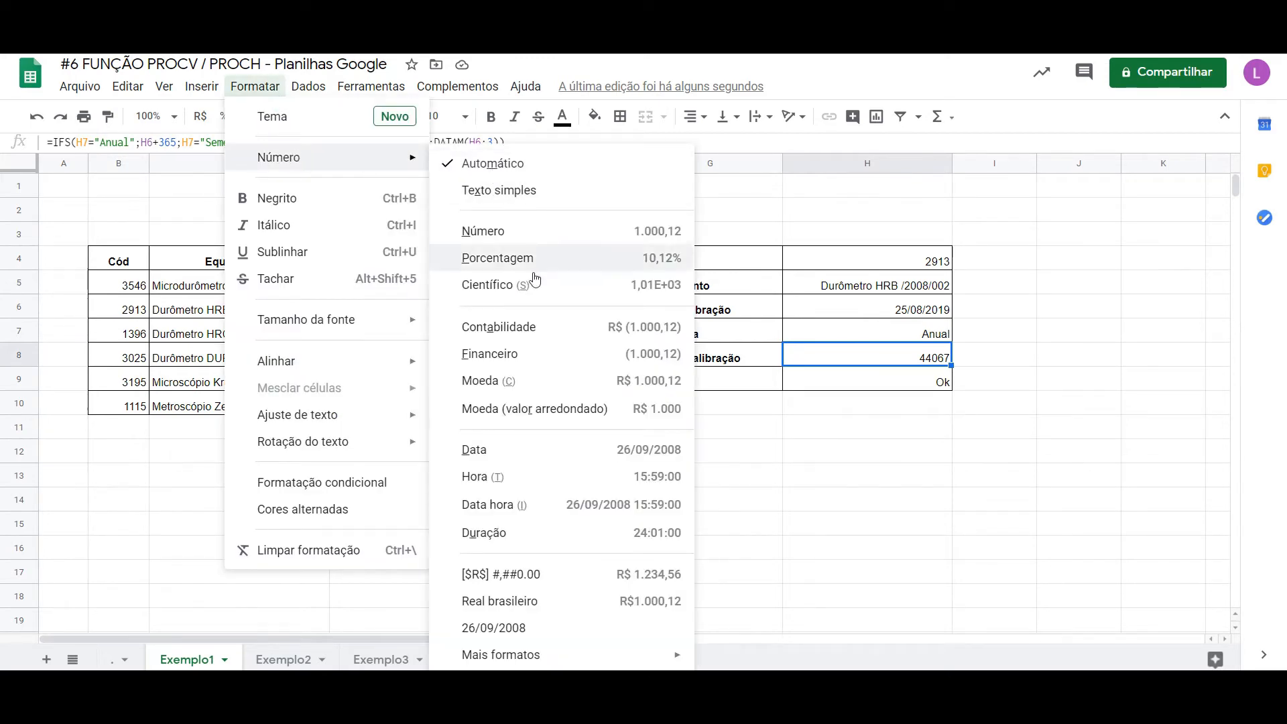
left_click(556, 451)
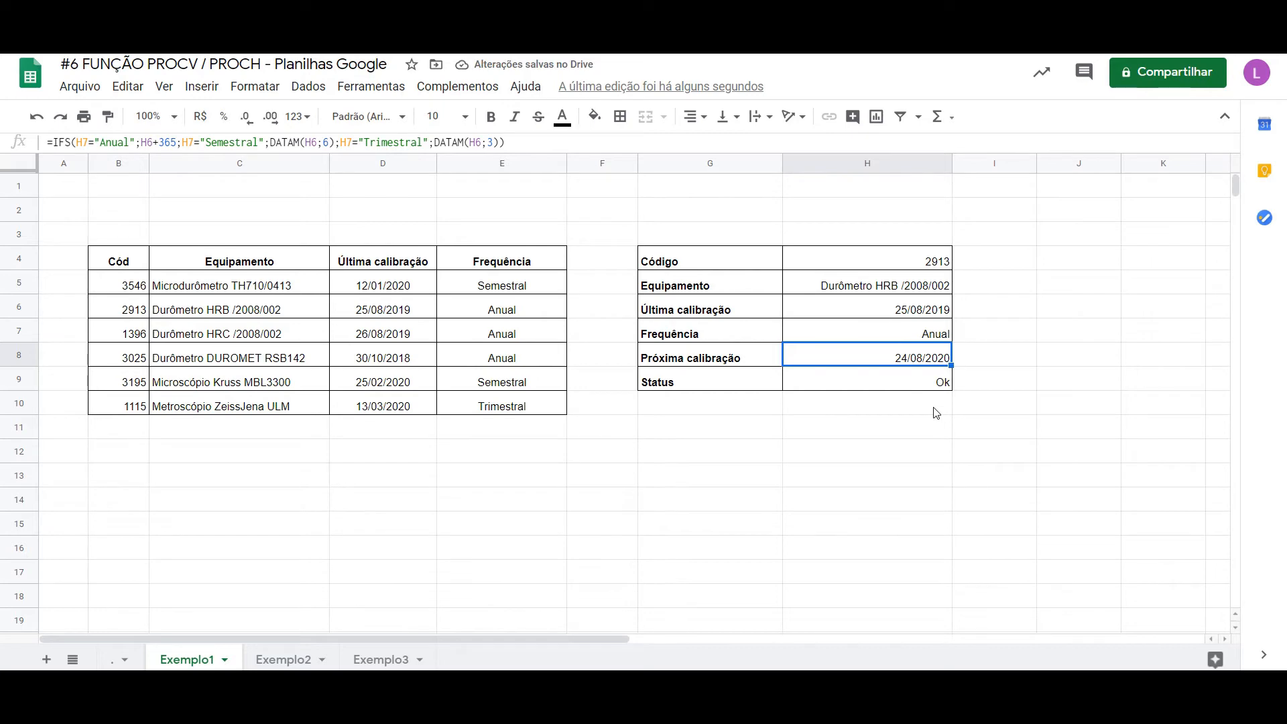
Change the Última calibração of equipment 2913 in cell D6 to 25/08/2017 to test the Status formula.
left_click(910, 383)
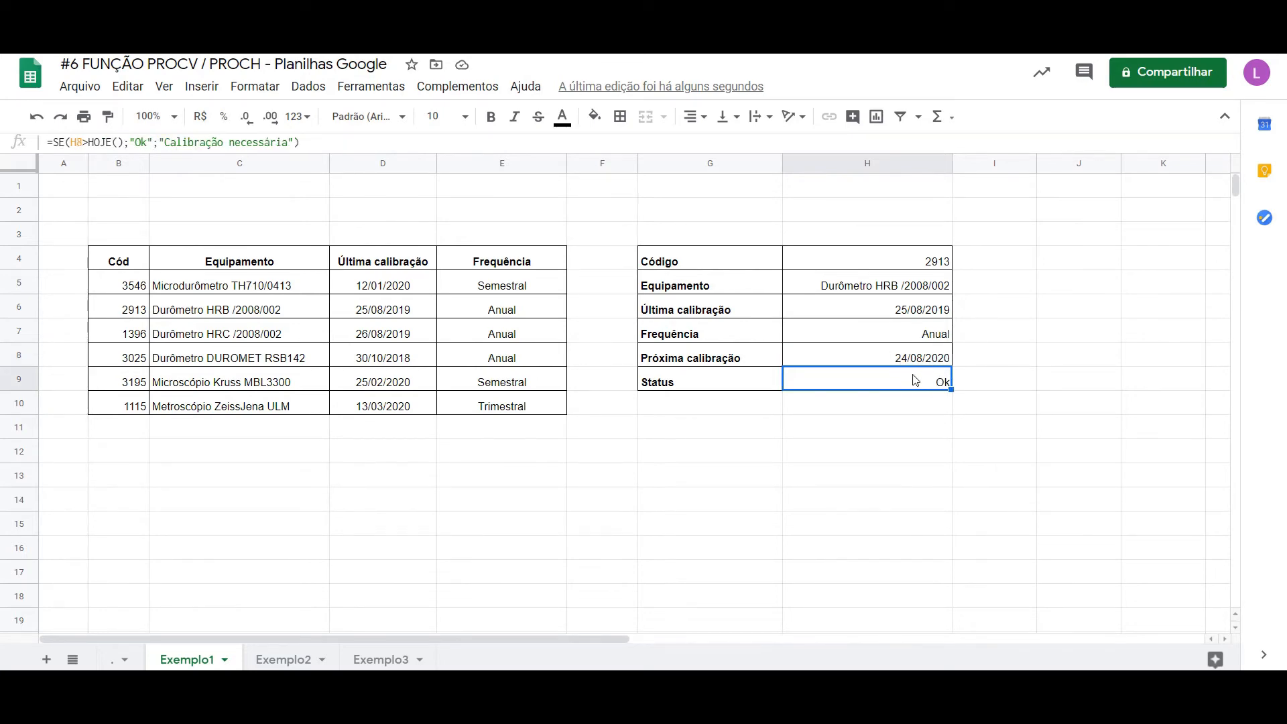
left_click(405, 317)
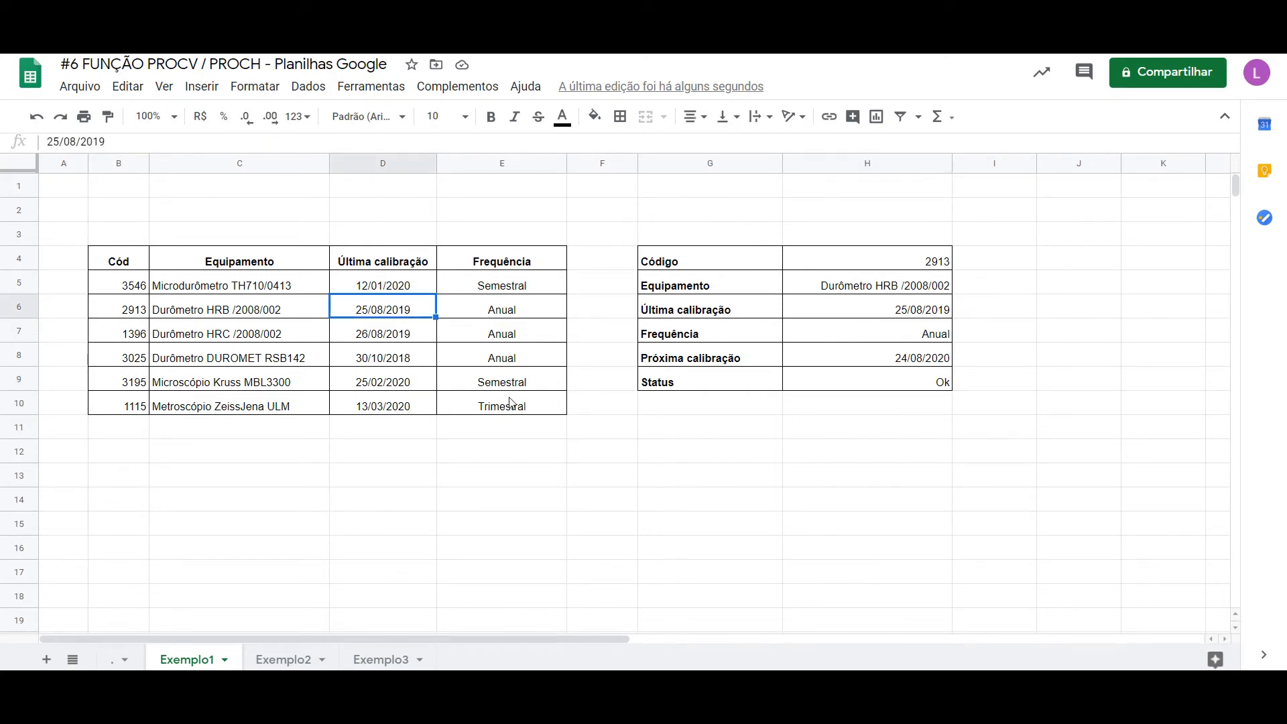
type("25/08")
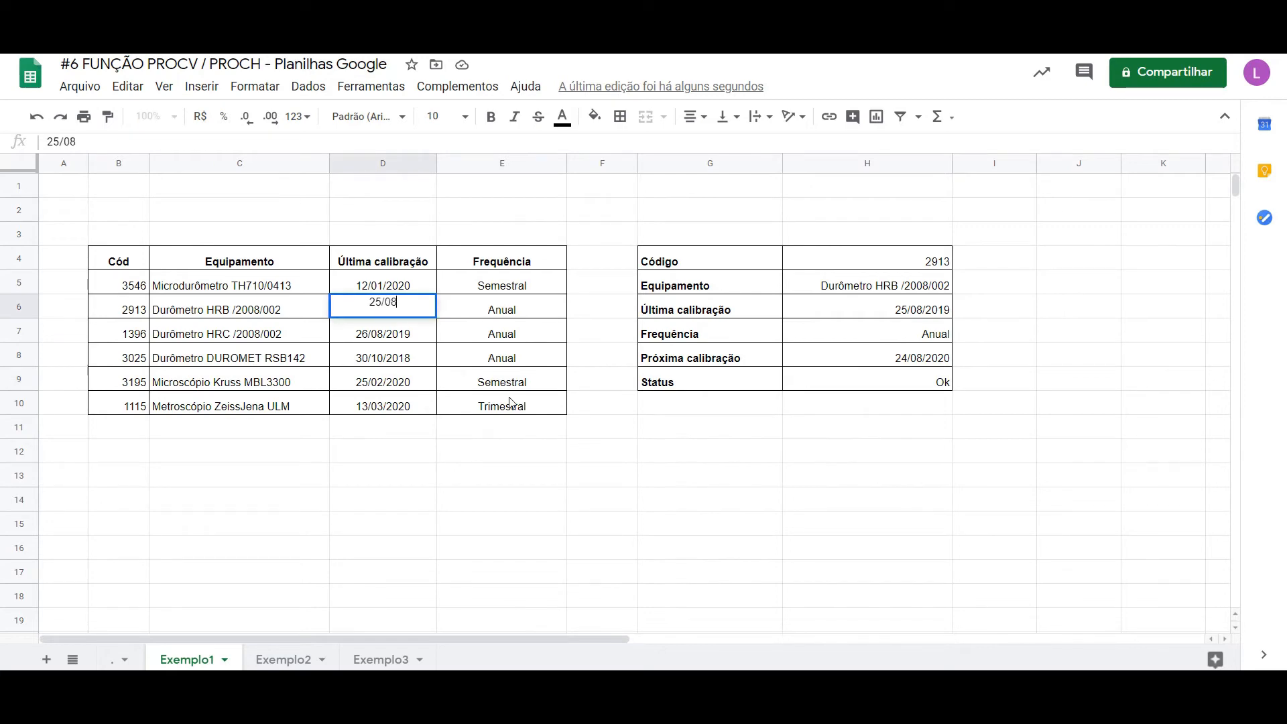
type("/2017")
key("Return")
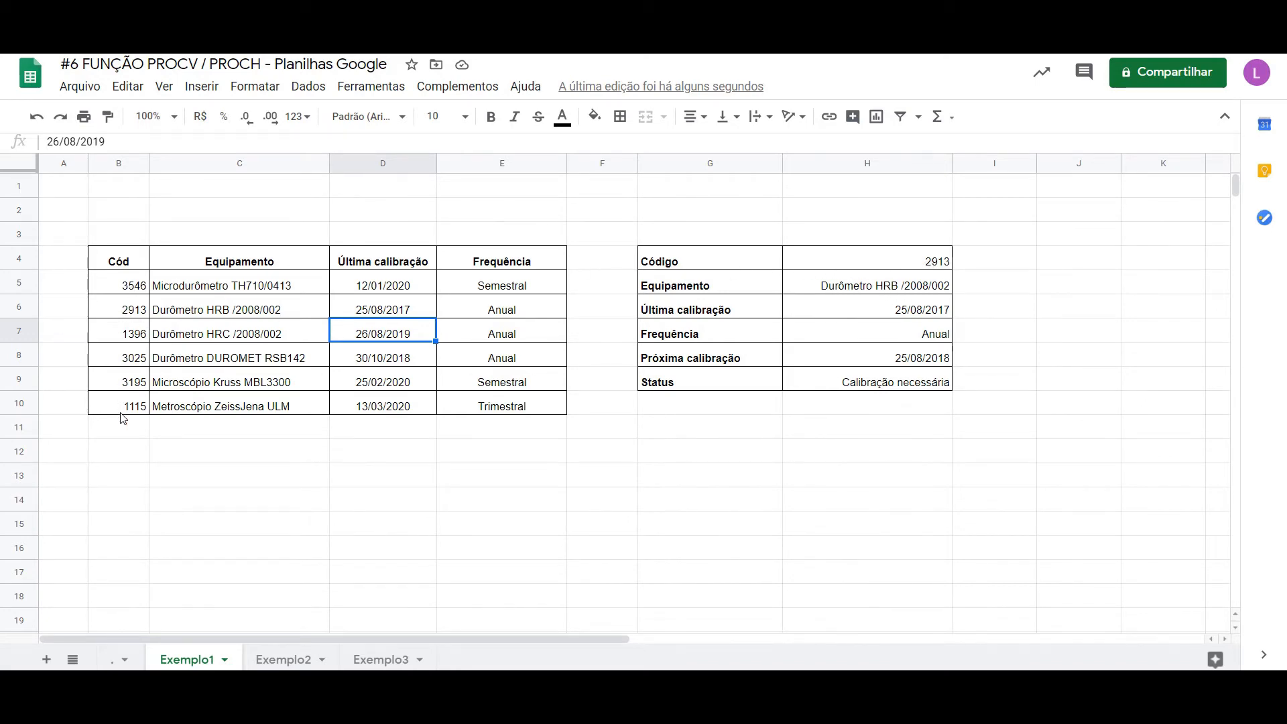
left_click_drag(134, 285, 137, 402)
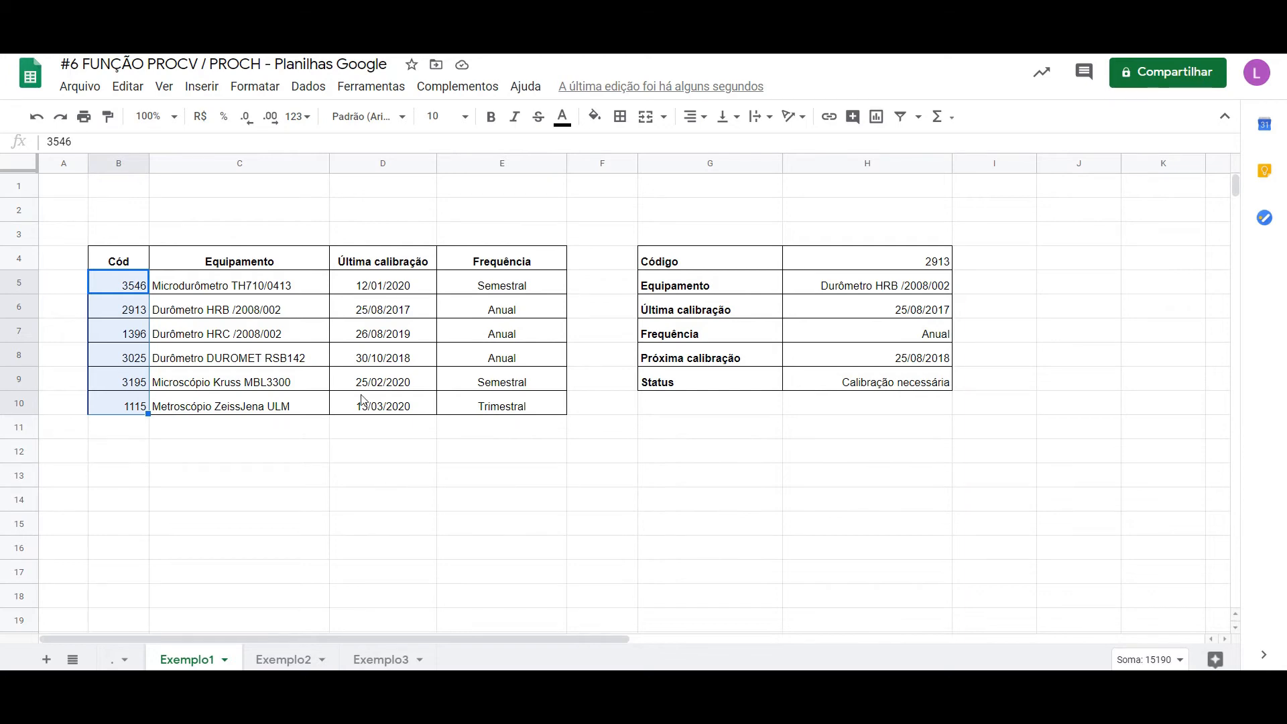
In Exemplo2, restrict the Categoria cell J3 to a dropdown list from C3:F3 that rejects invalid entries, and choose Energia.
left_click(283, 659)
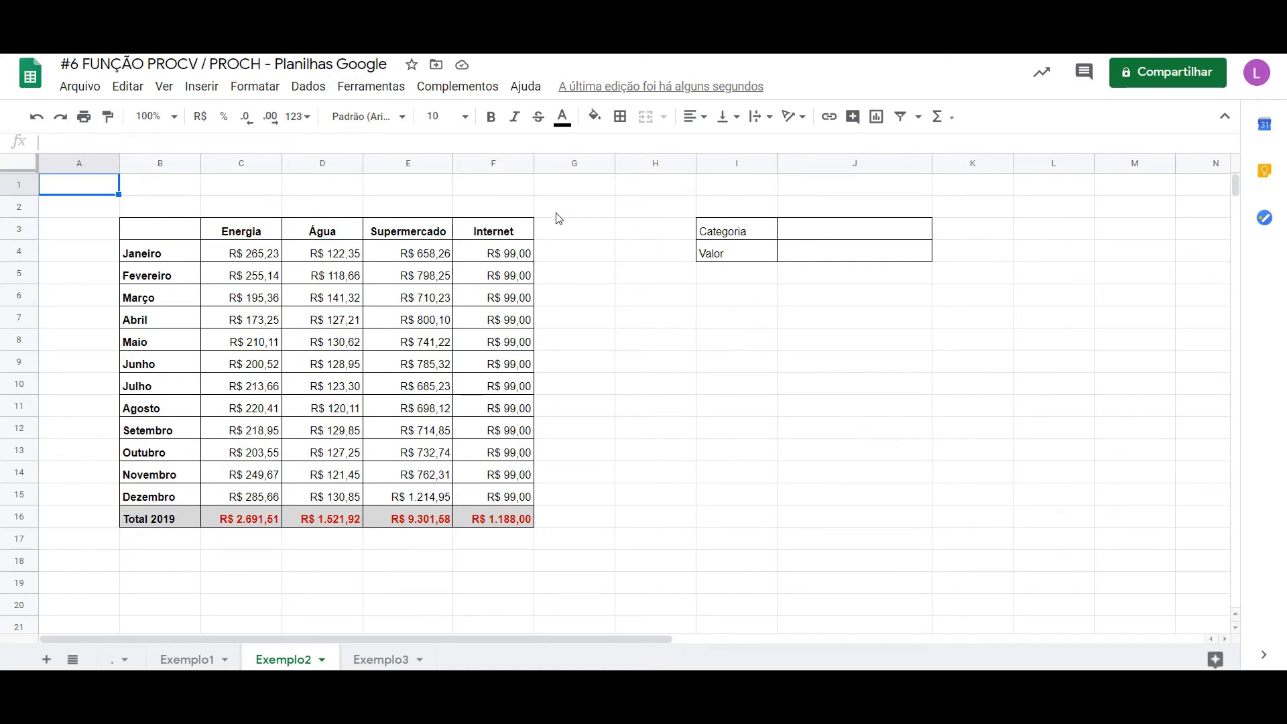
left_click(830, 233)
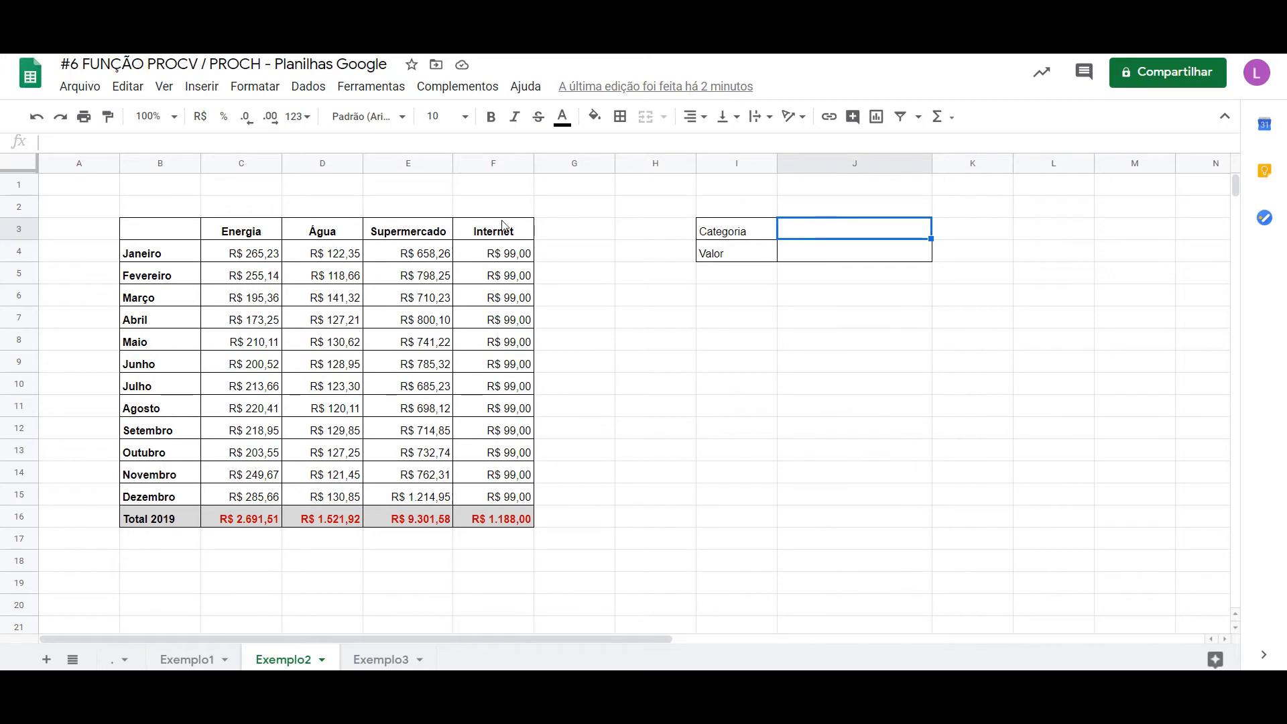
right_click(888, 238)
scroll(945, 423, "down", 1)
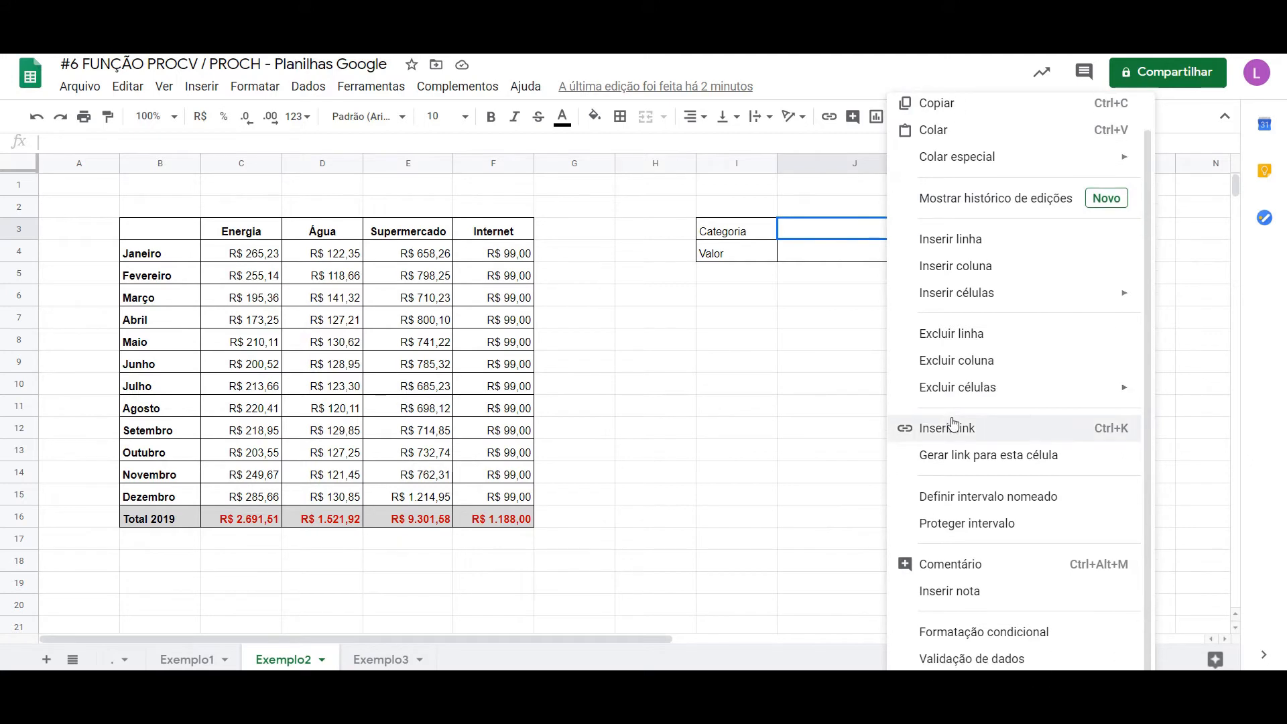
left_click(970, 659)
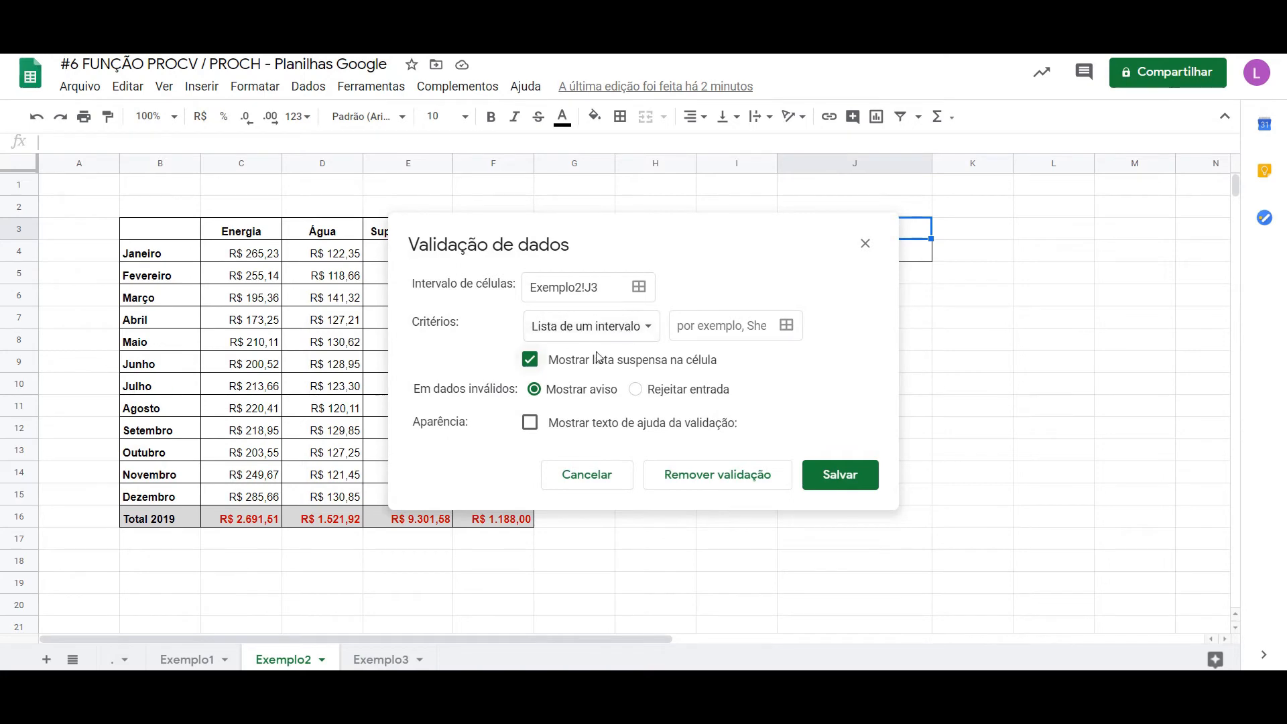
left_click(789, 327)
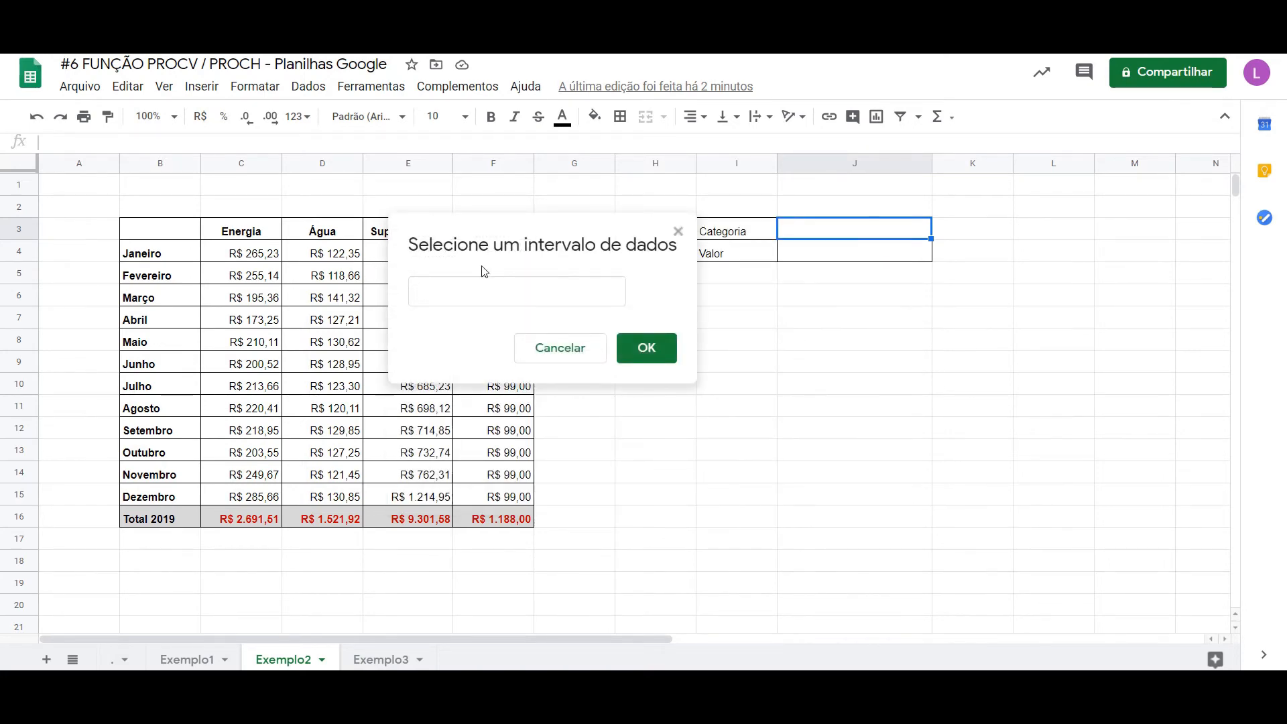
left_click_drag(260, 231, 492, 230)
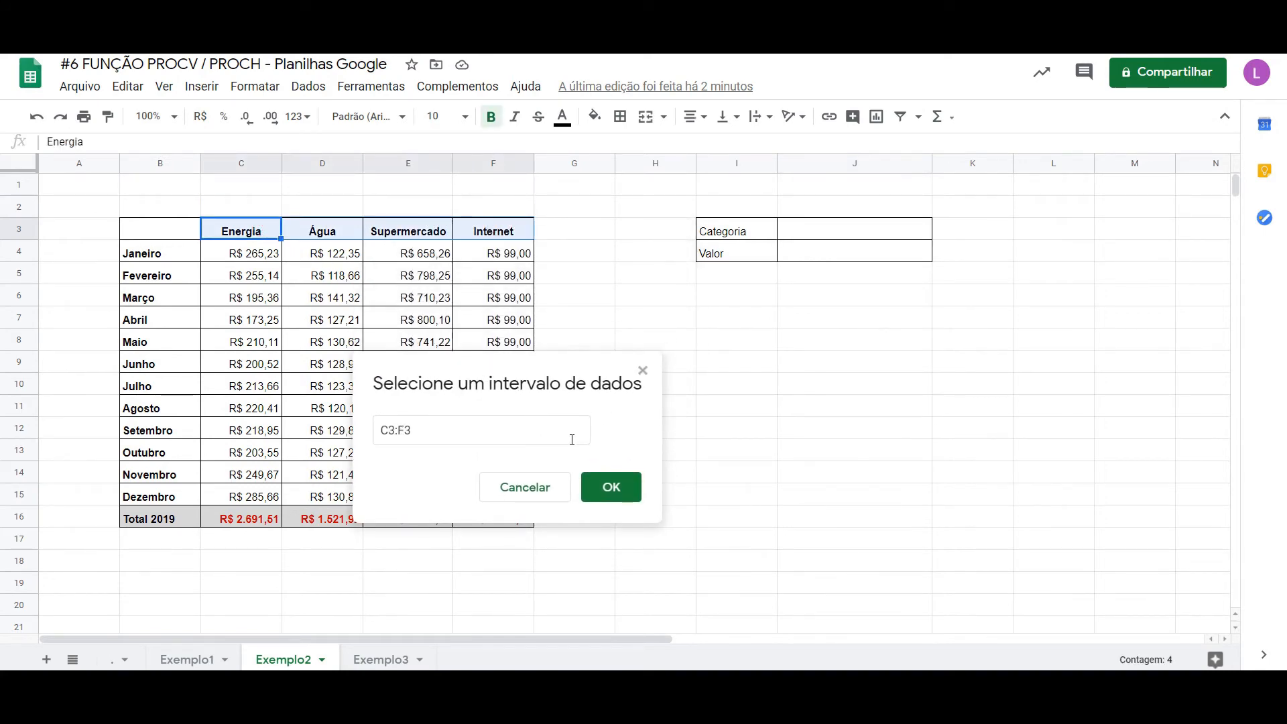
left_click(610, 488)
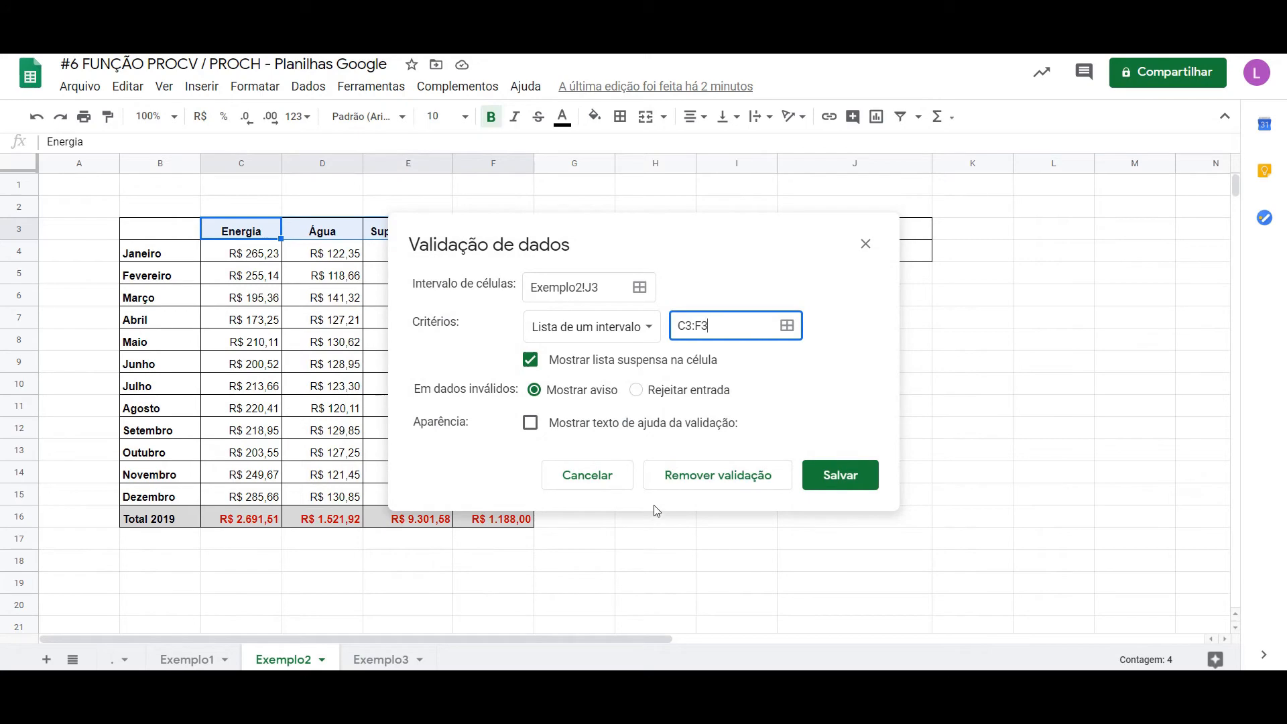
left_click(696, 391)
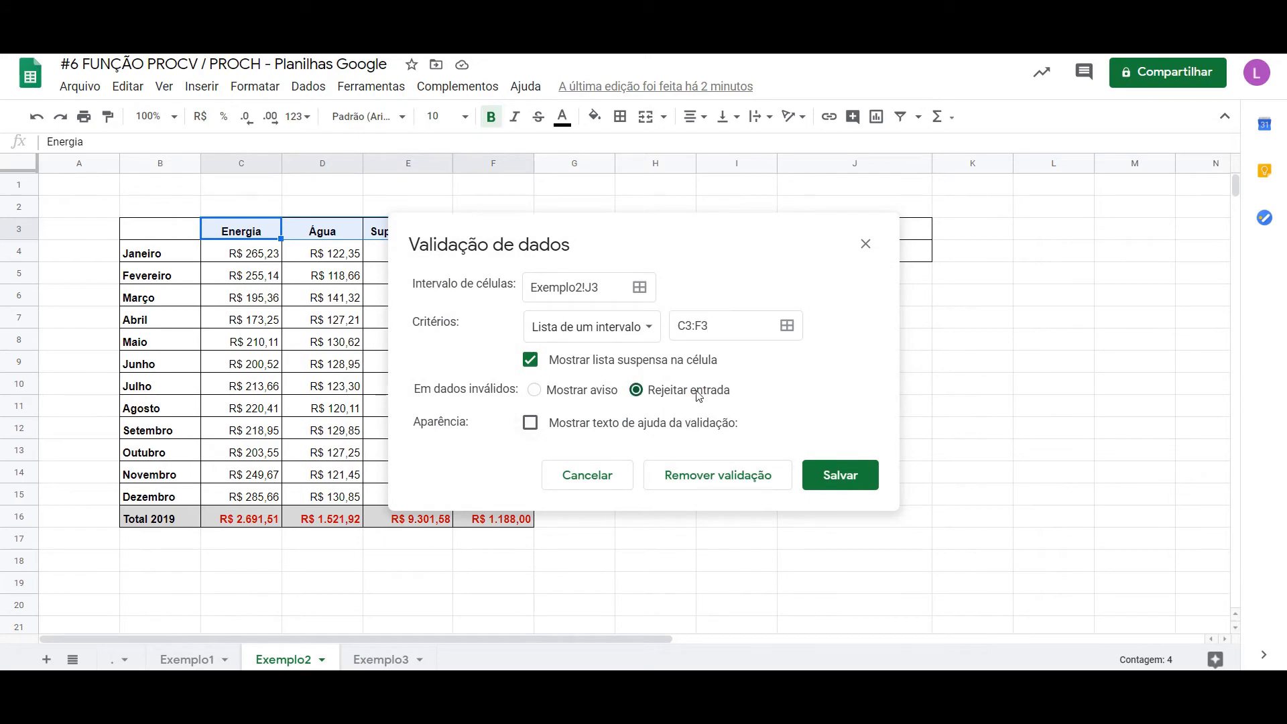
left_click(837, 481)
left_click(923, 231)
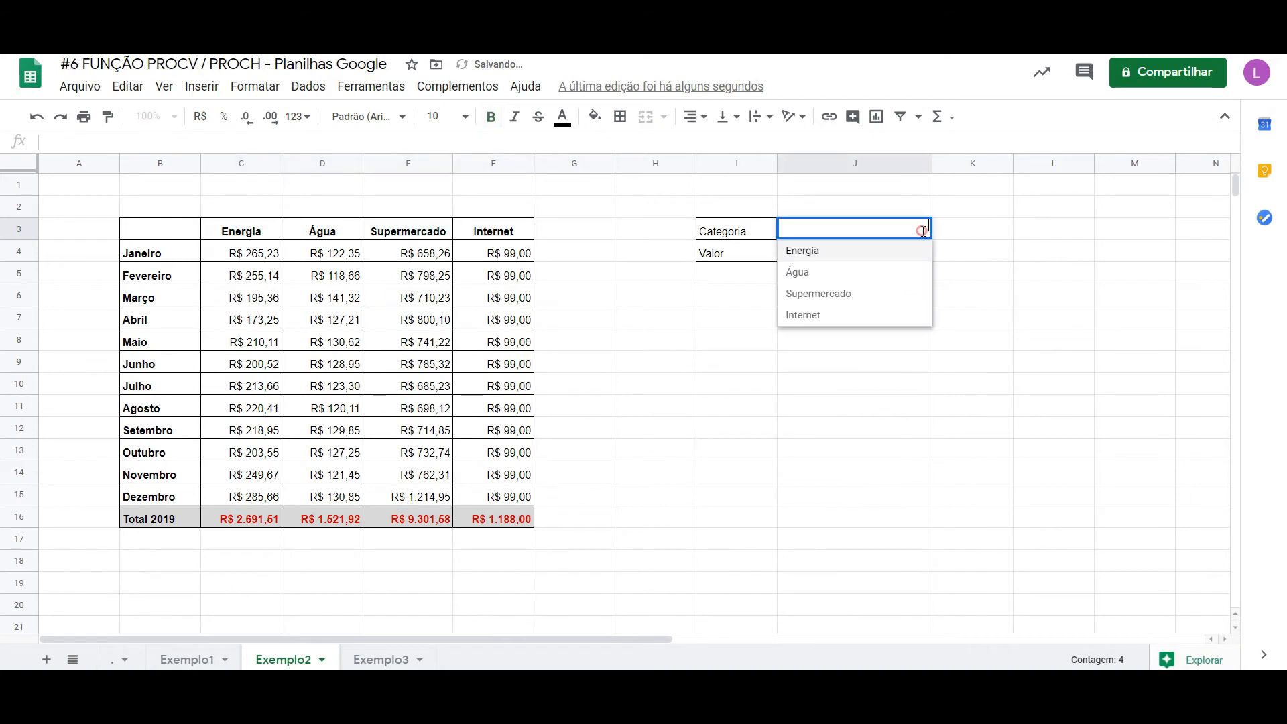
left_click(811, 252)
Enter =PROCH(J3;B3:F16;14;falso) in the Valor cell J4 to look up the Total 2019 of the chosen category.
left_click(853, 253)
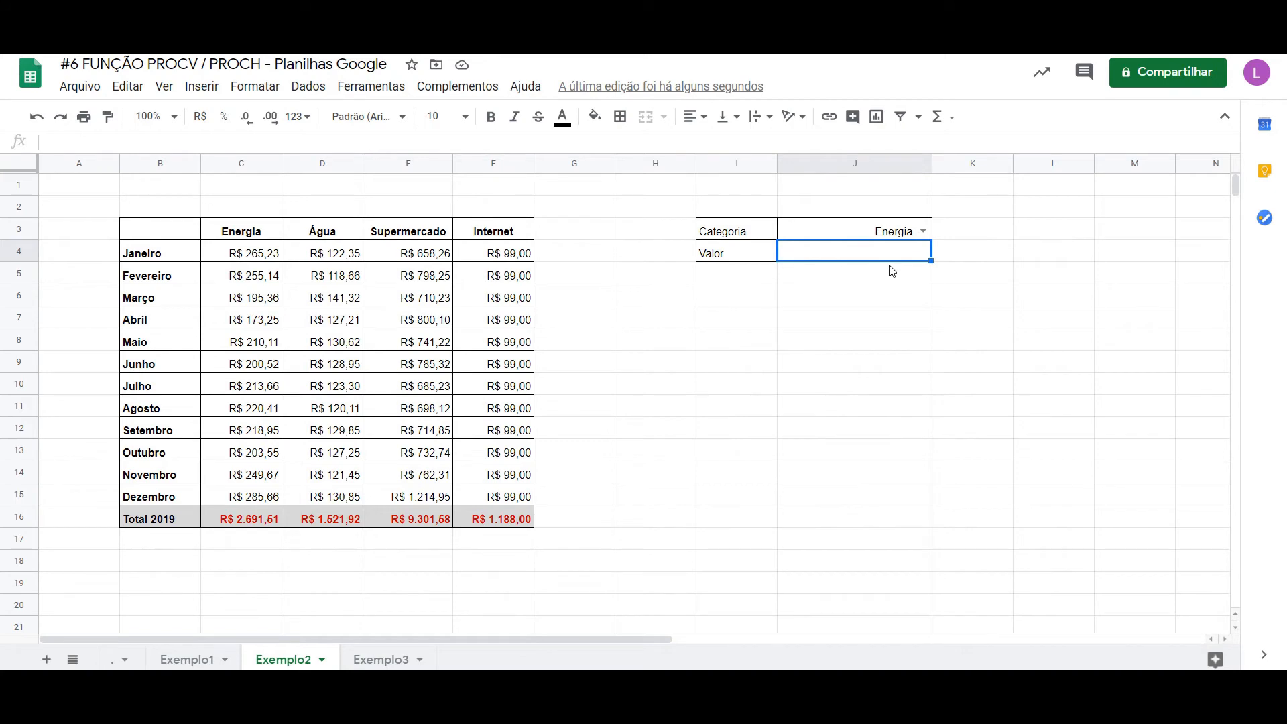
type("=proch")
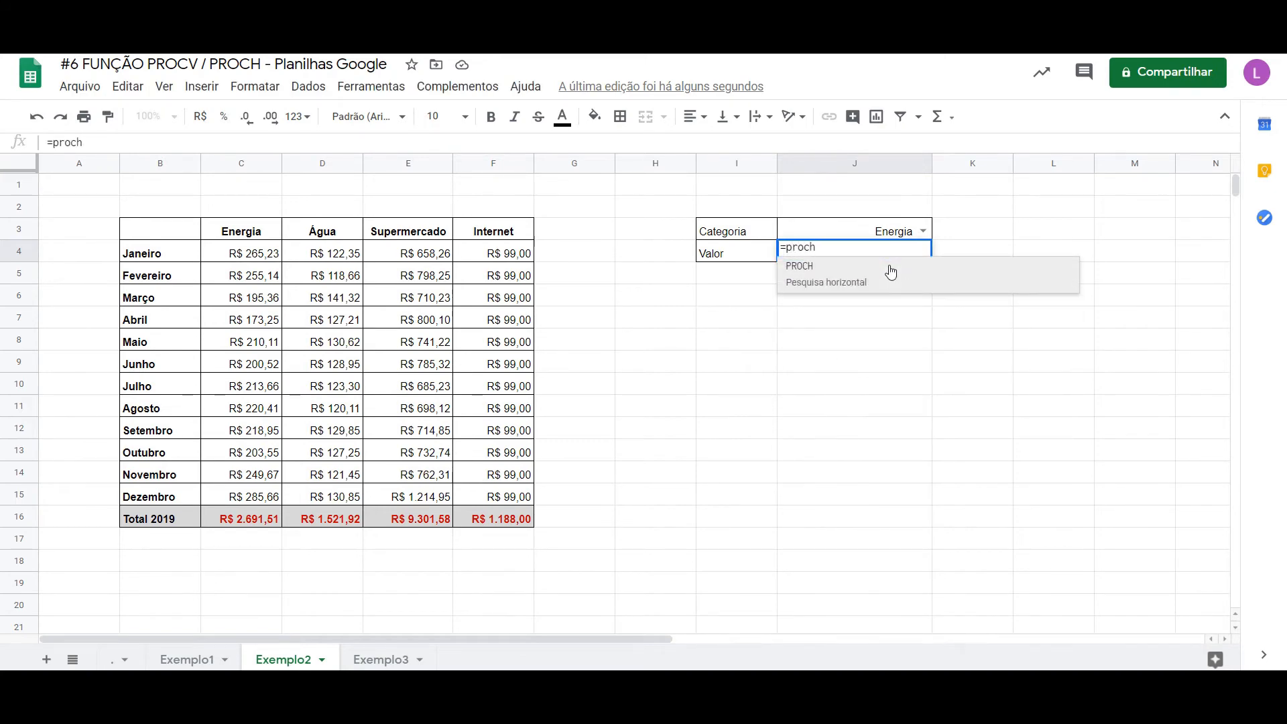
left_click(890, 270)
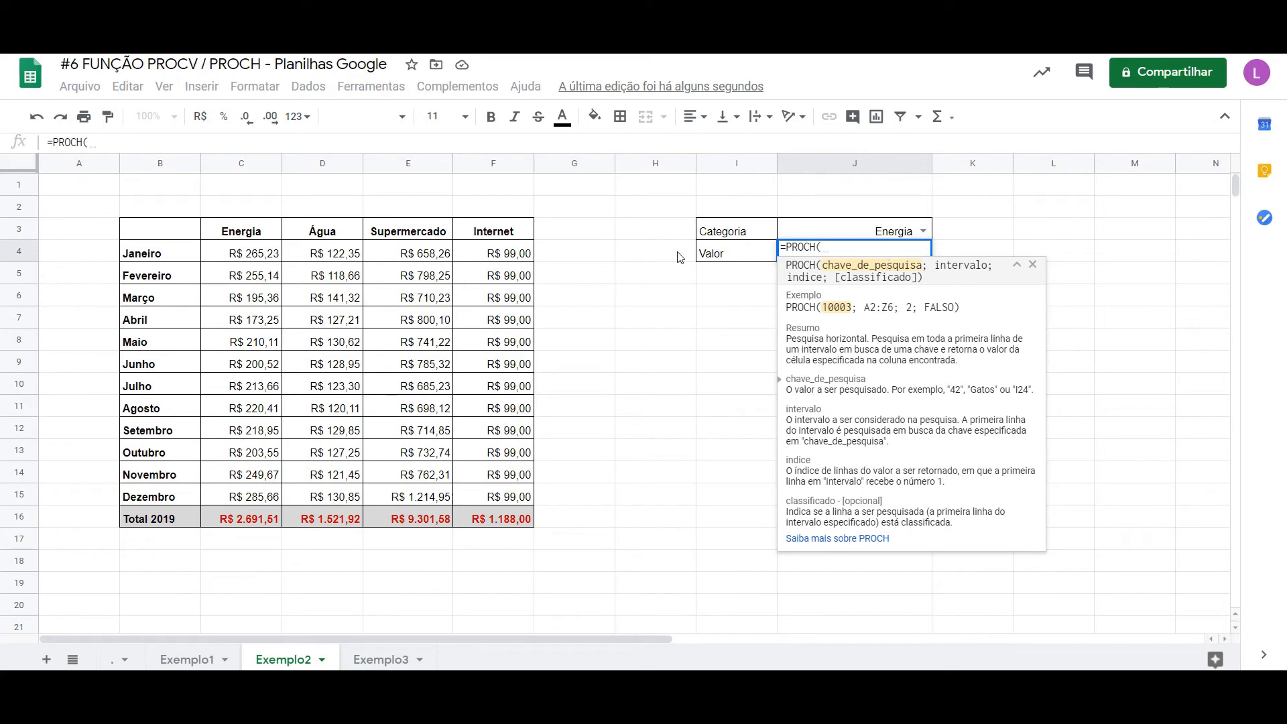
left_click(846, 230)
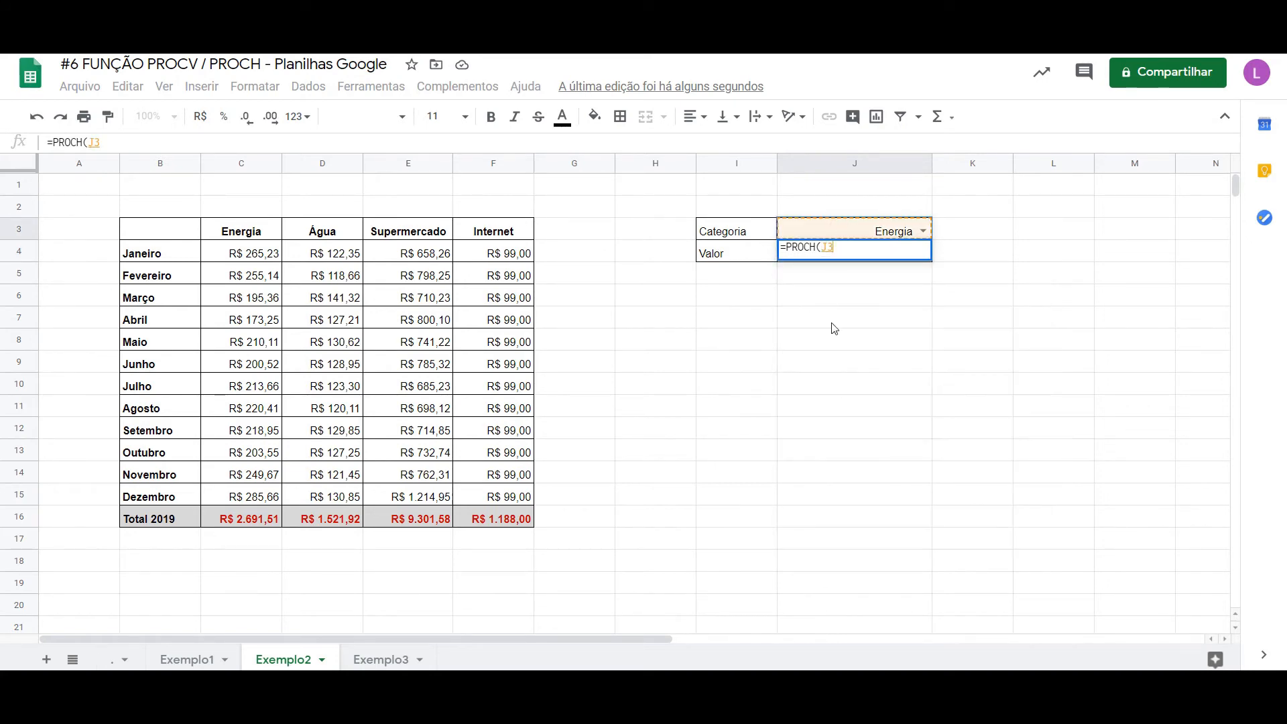
type(";")
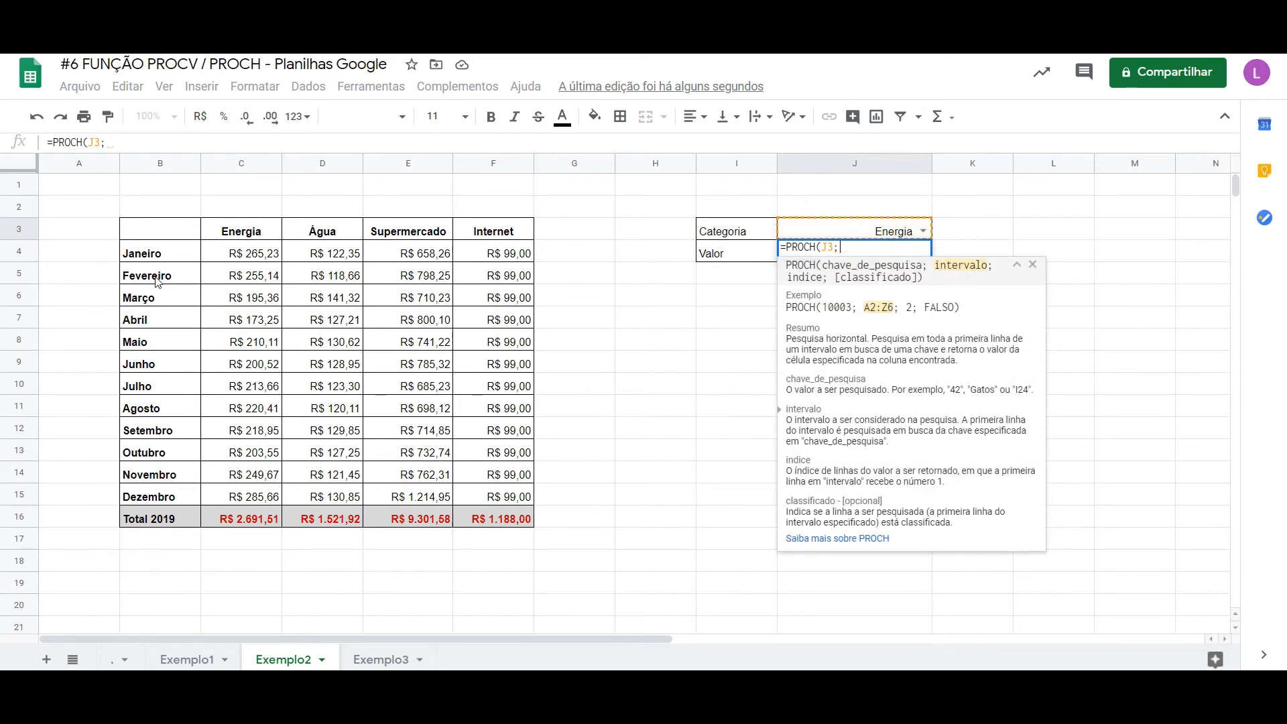
left_click_drag(164, 233, 498, 532)
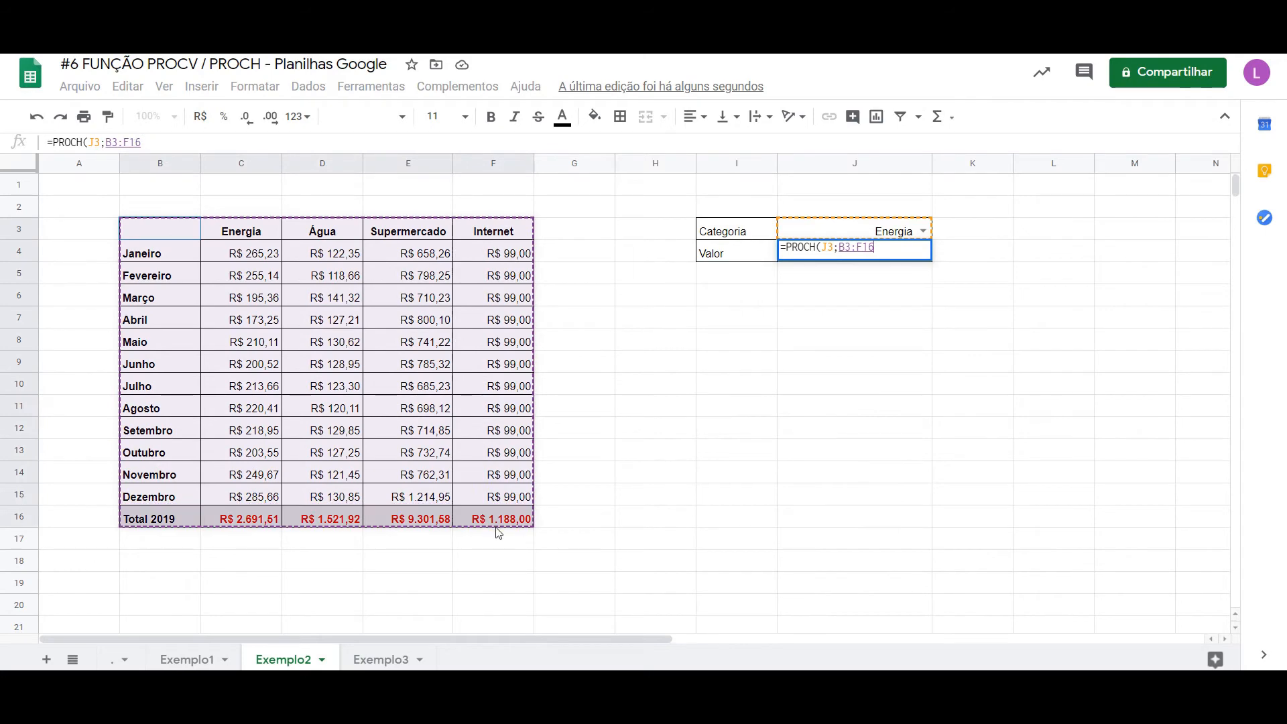
type(";")
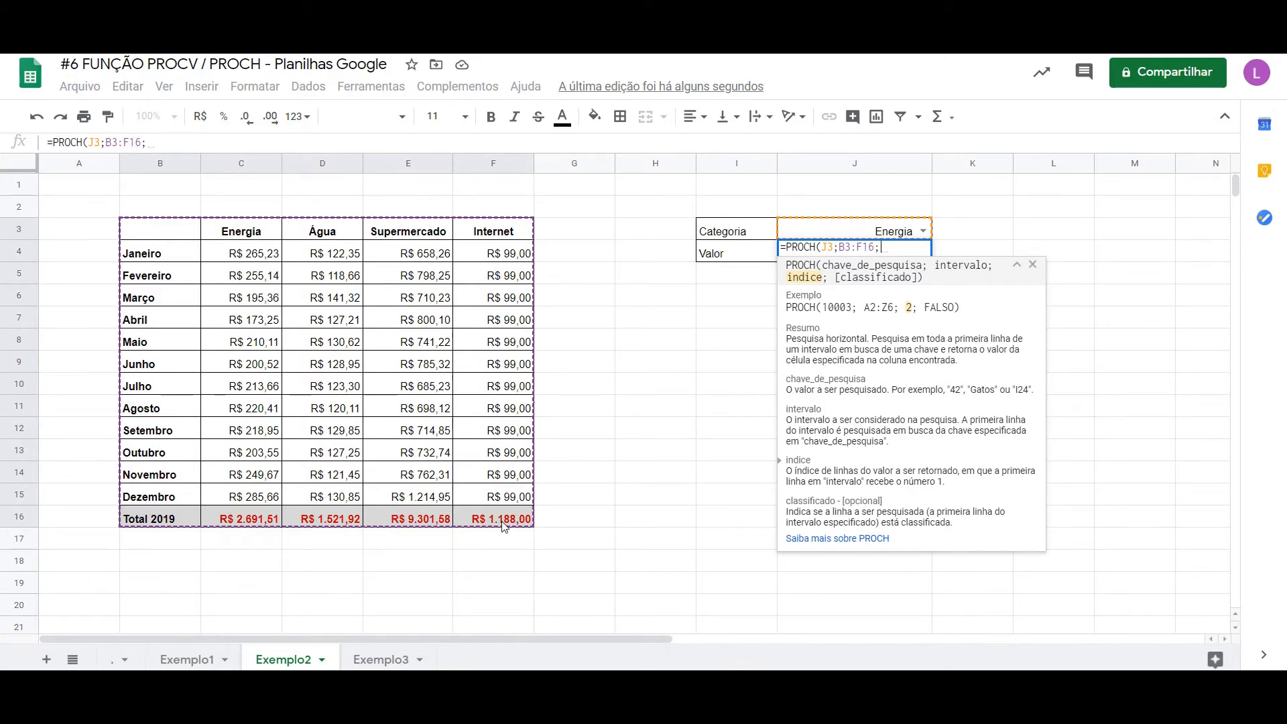
type("14")
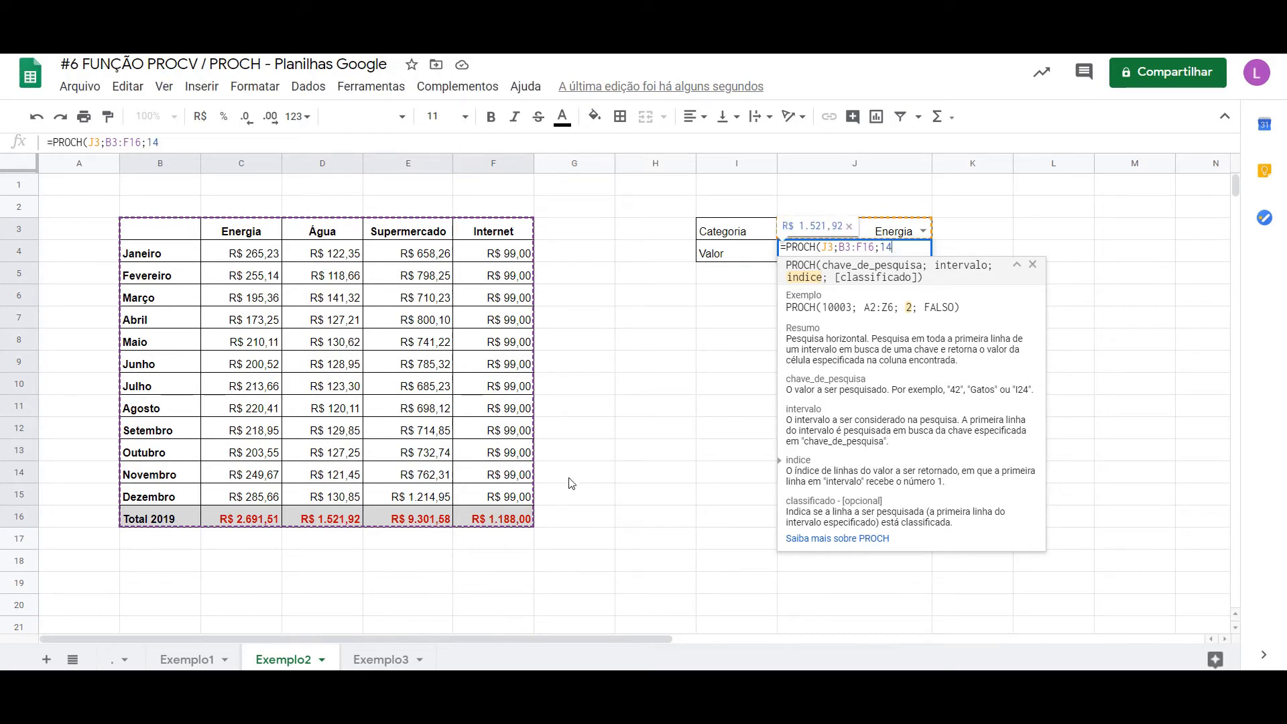
type(";")
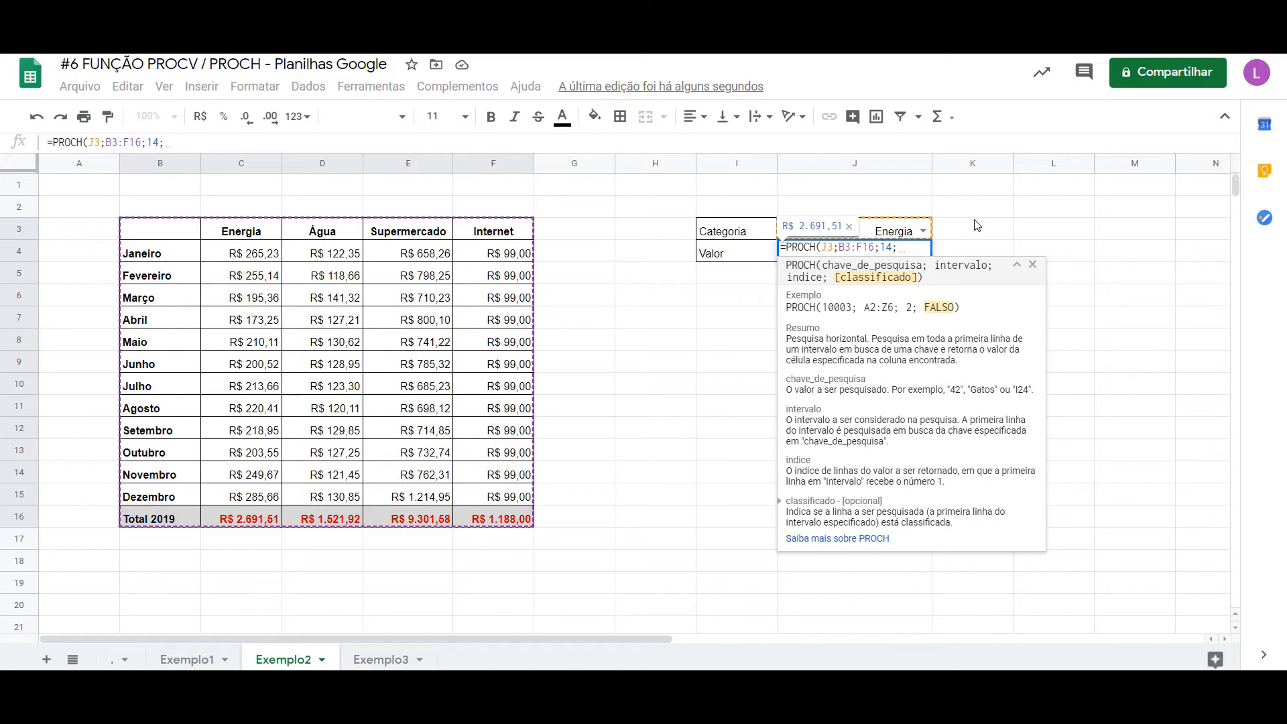
type("falso")
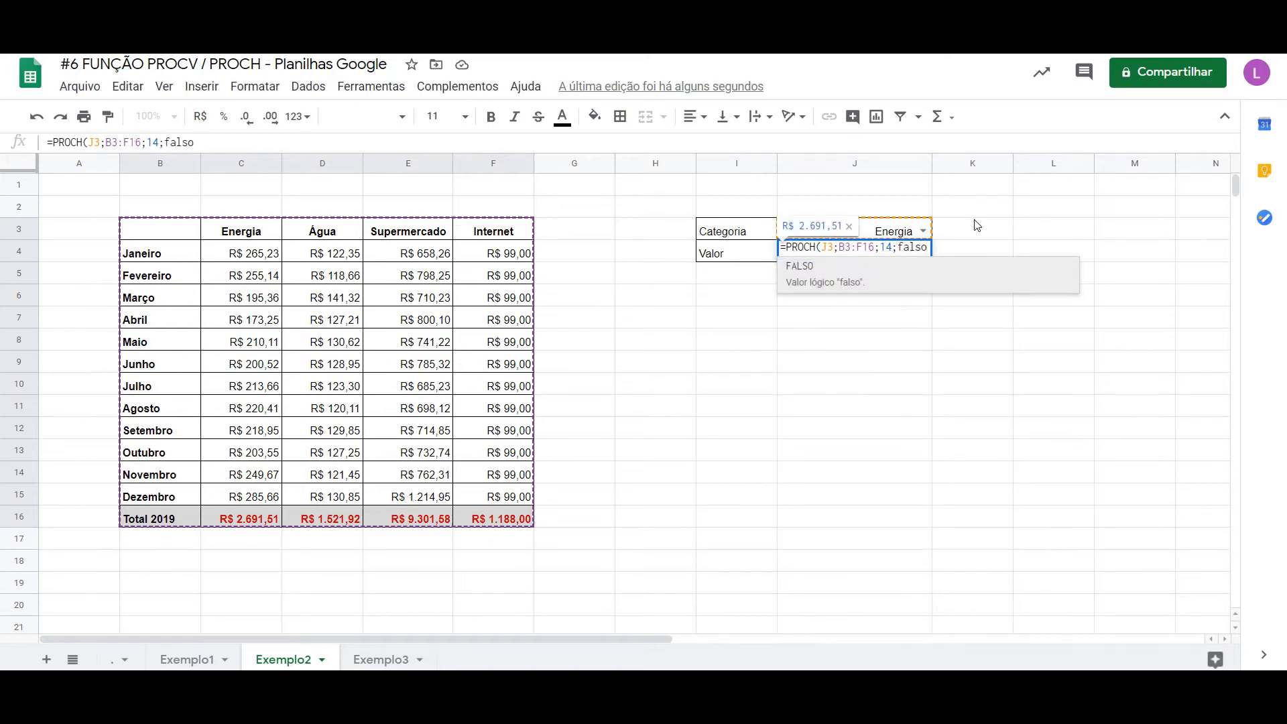
type(")")
key("Return")
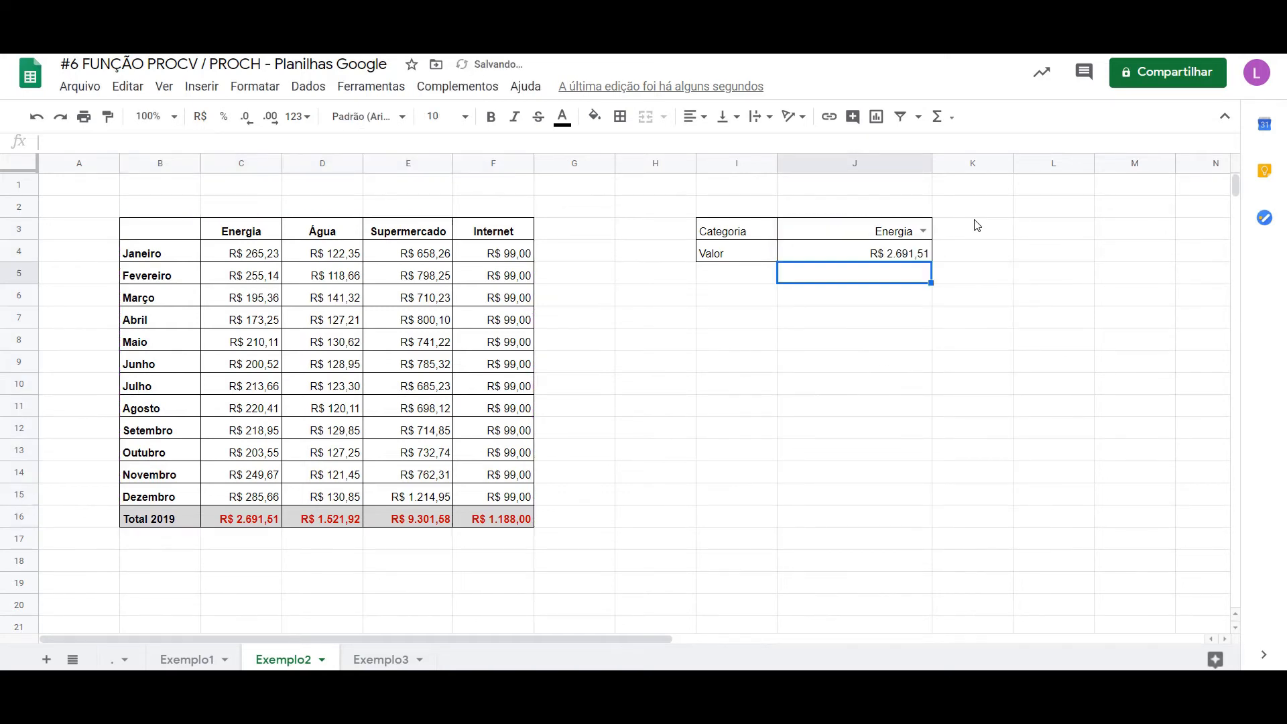
Change the Categoria in J3 to Internet to test the PROCH lookup.
left_click(924, 231)
left_click(841, 299)
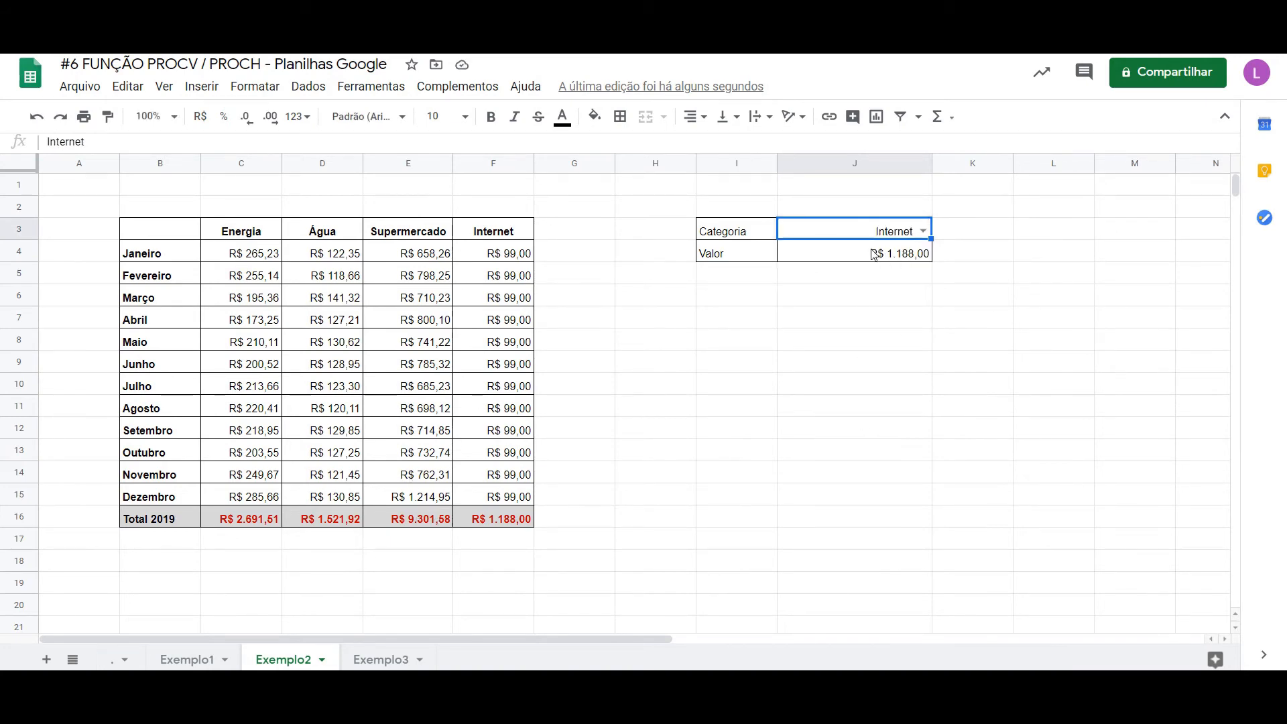
Open the Exemplo3 sheet and examine the interpolation formulas for v, k and Pr in the Resultado T_filme row.
left_click(388, 660)
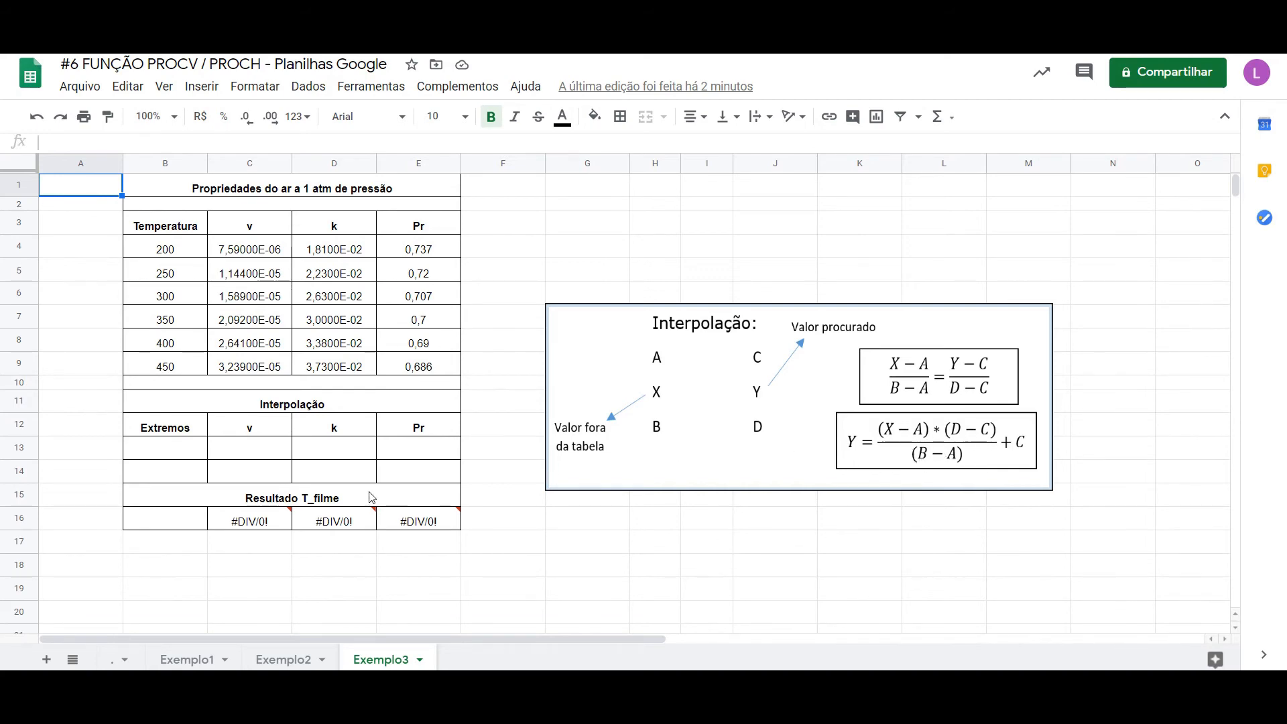
left_click(260, 527)
left_click(367, 522)
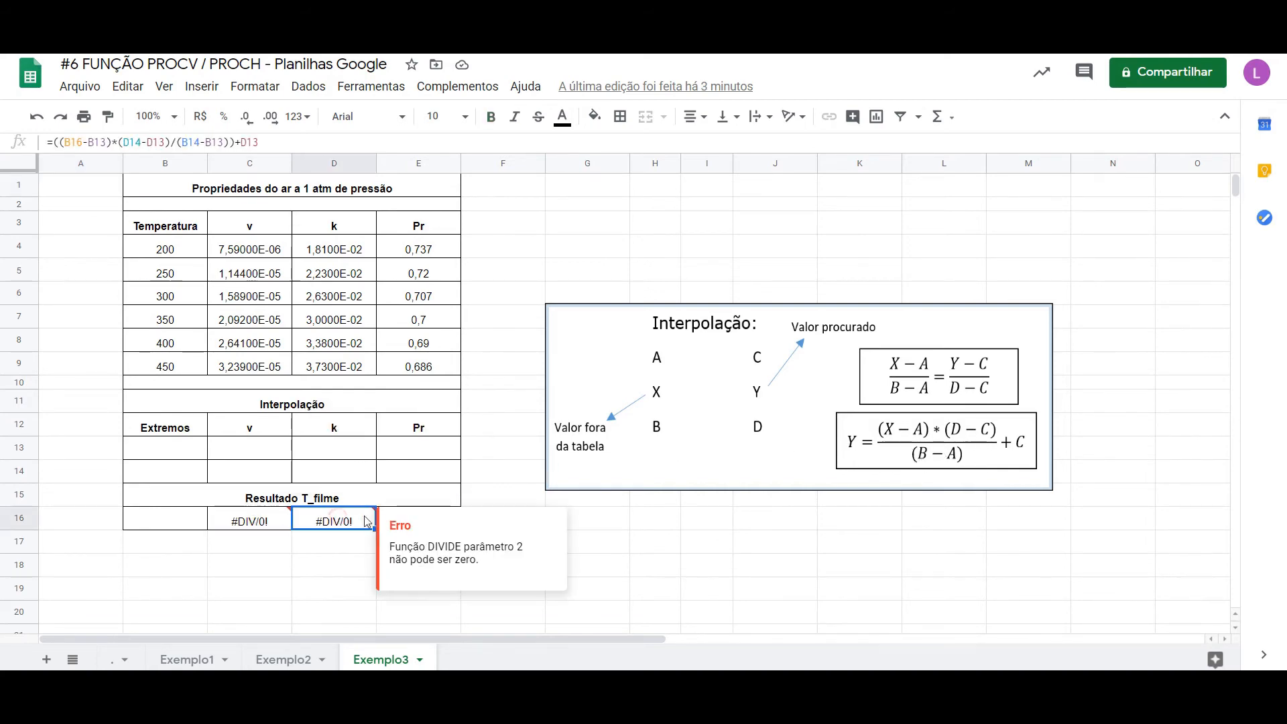
left_click(436, 506)
left_click(426, 521)
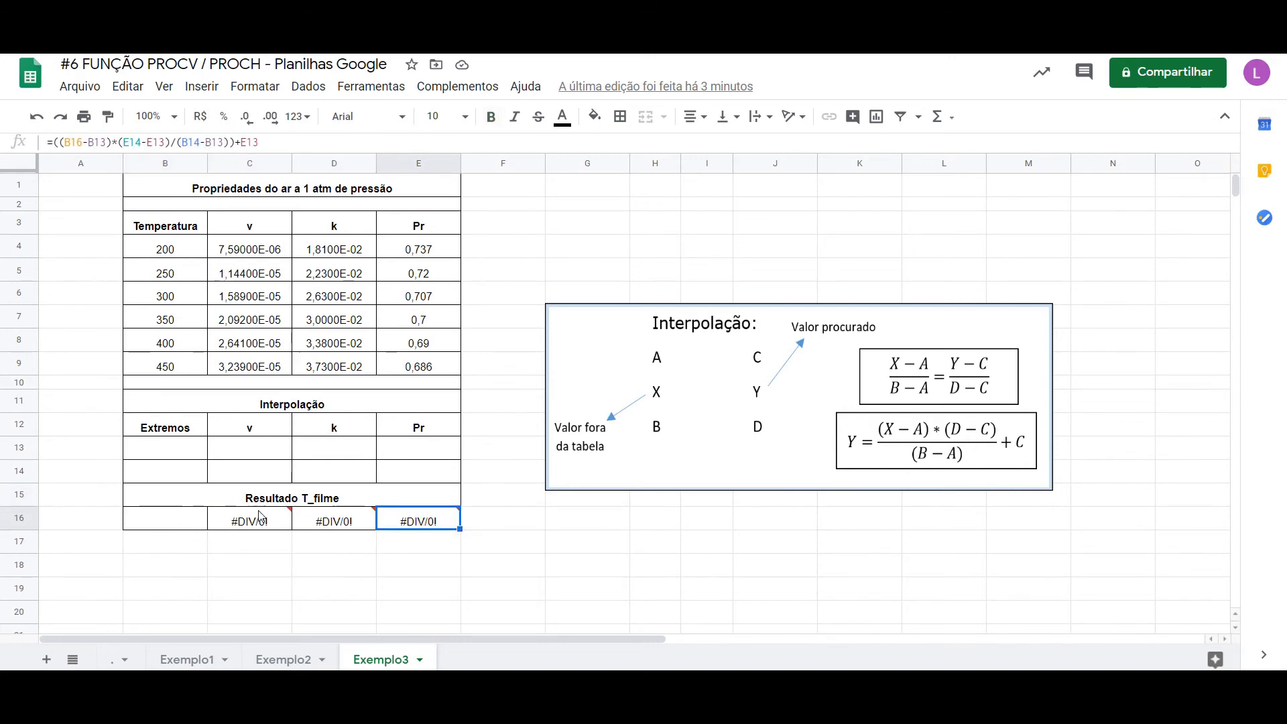
key("Left")
key("Left")
key("Left")
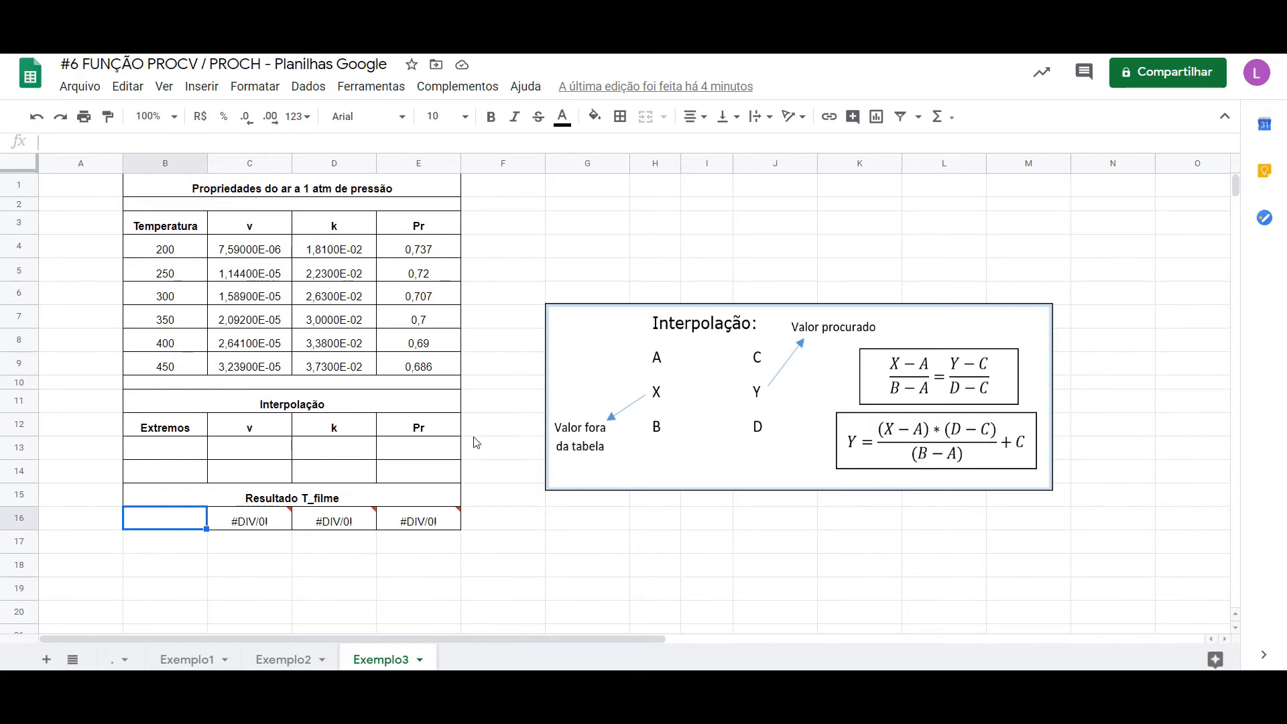
Enter =PROCV(B16;B4:E9;1;1) in the first Extremos cell B13 to look up the lower temperature bound.
left_click(183, 458)
type("=")
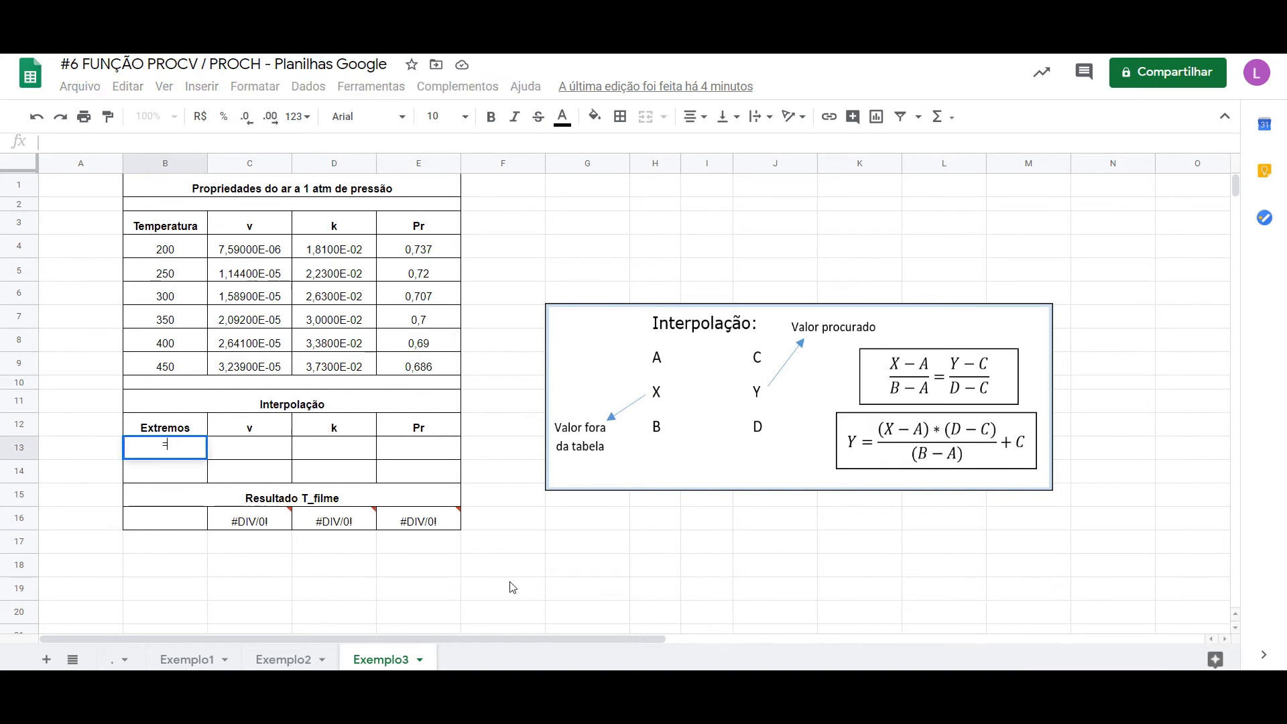
type("procv")
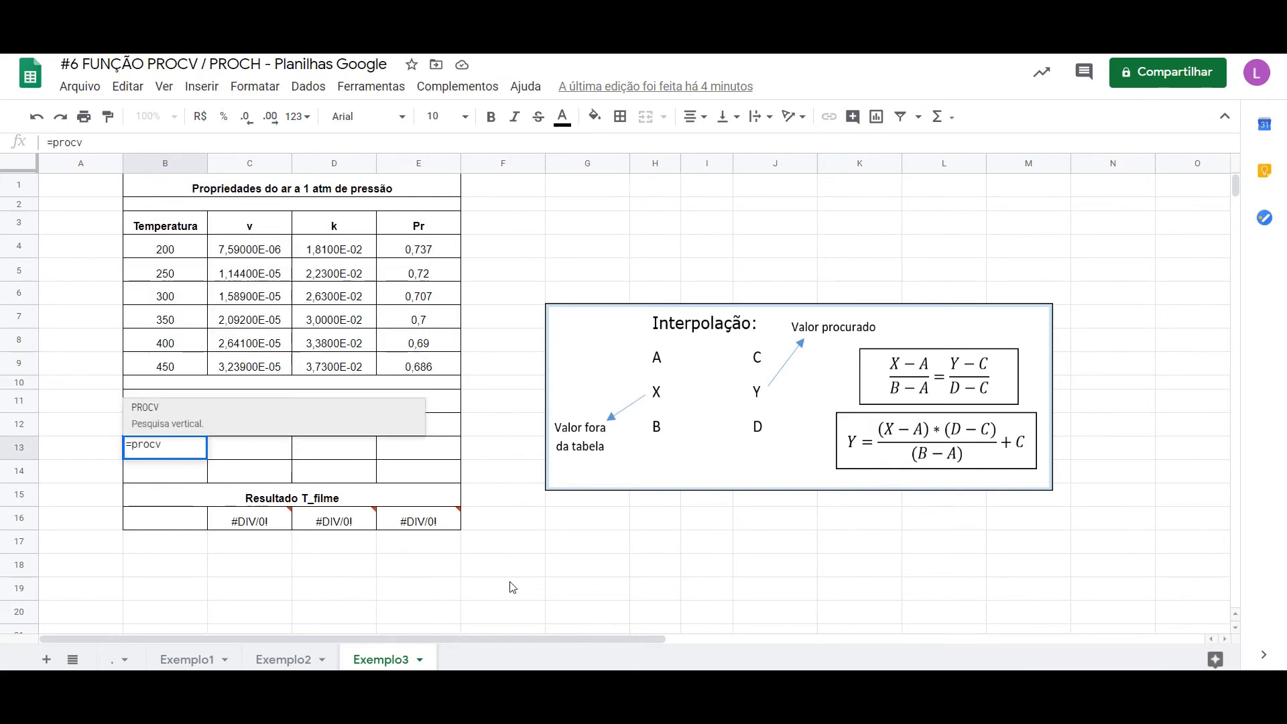
type("(")
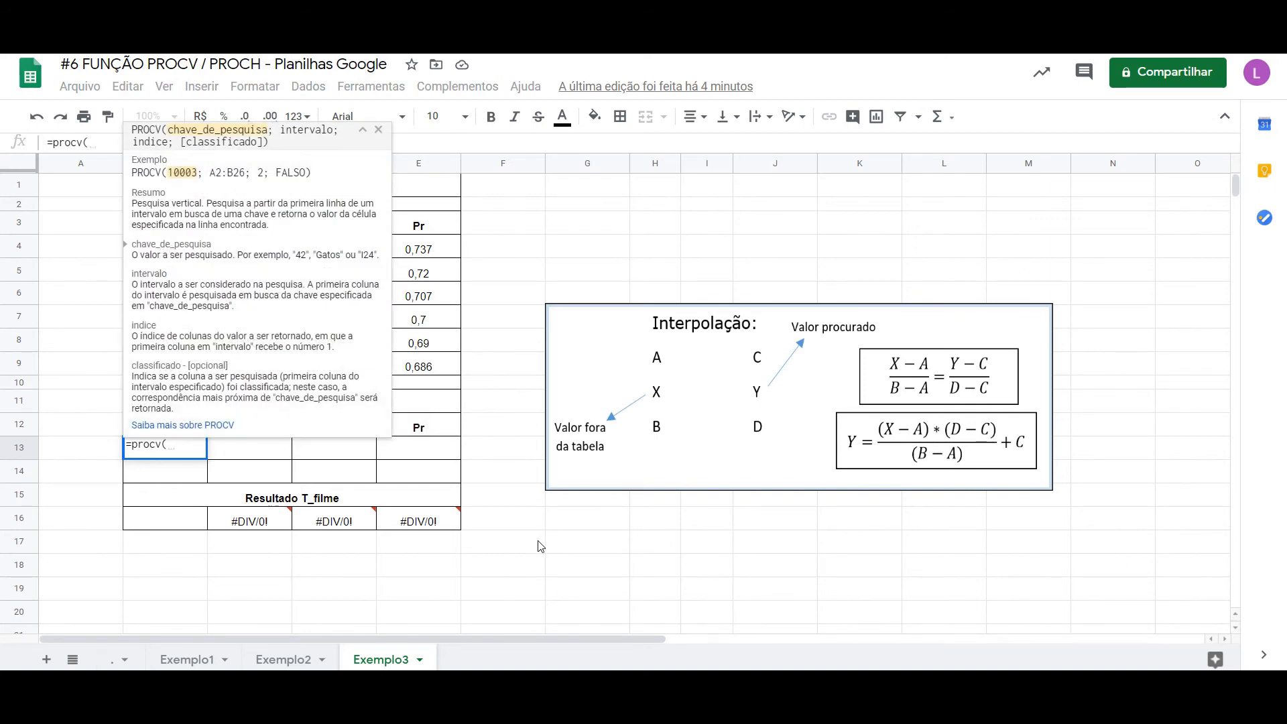
left_click(178, 525)
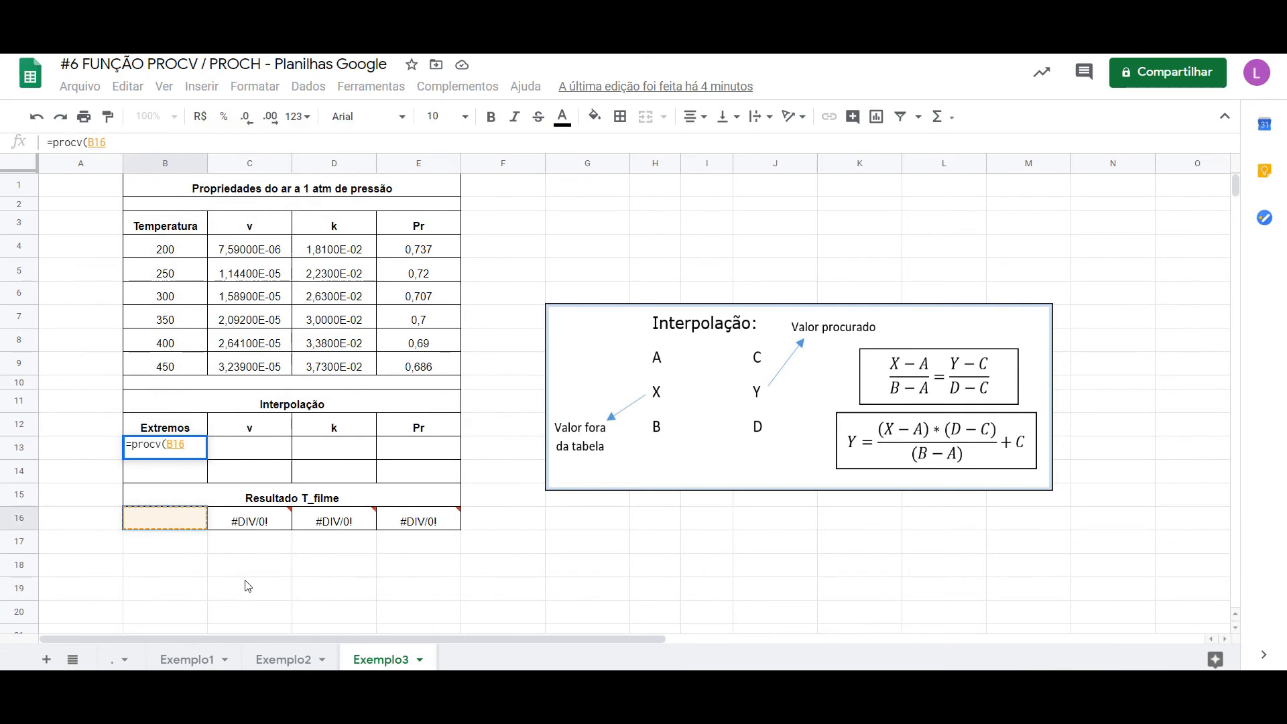
type(";")
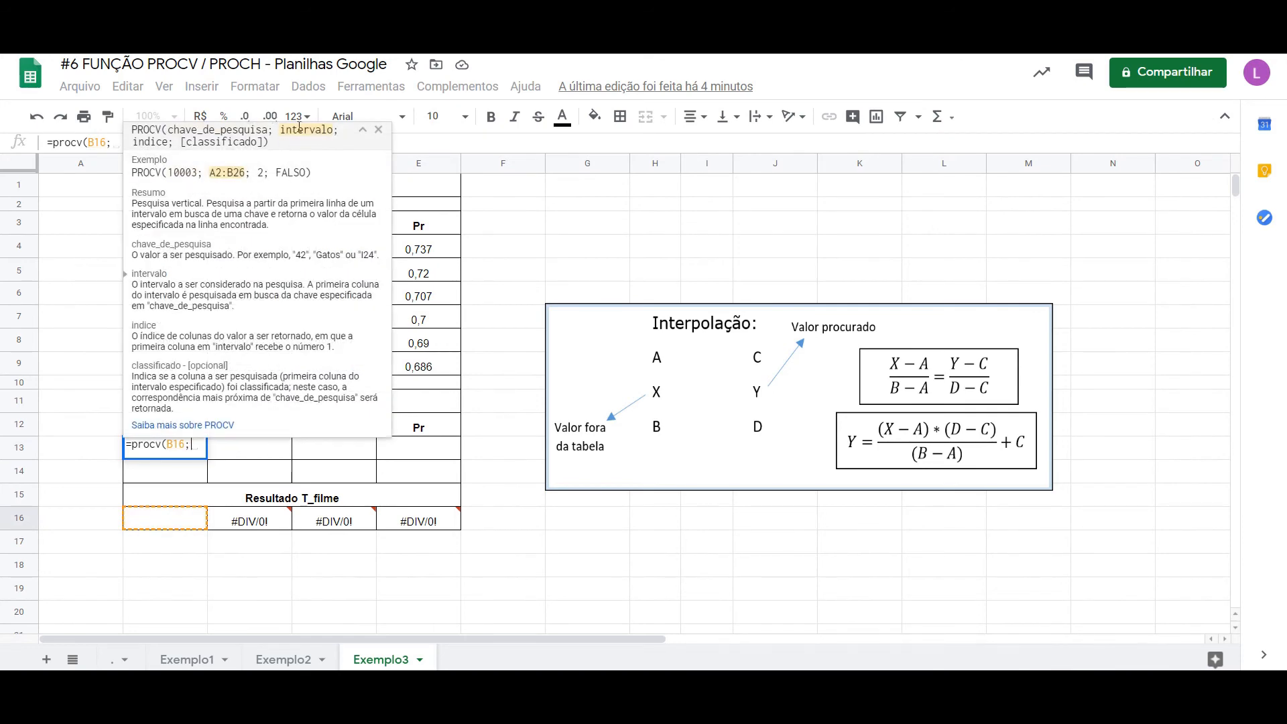
left_click(363, 130)
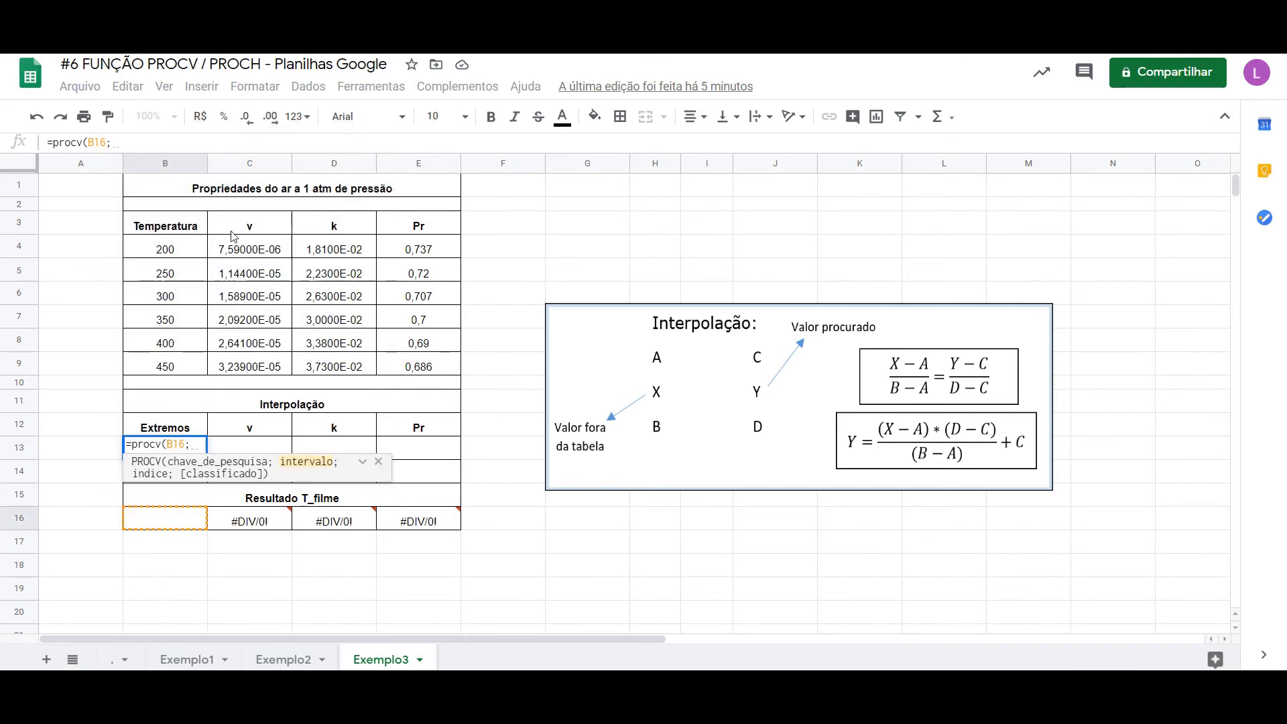
left_click_drag(169, 244, 400, 370)
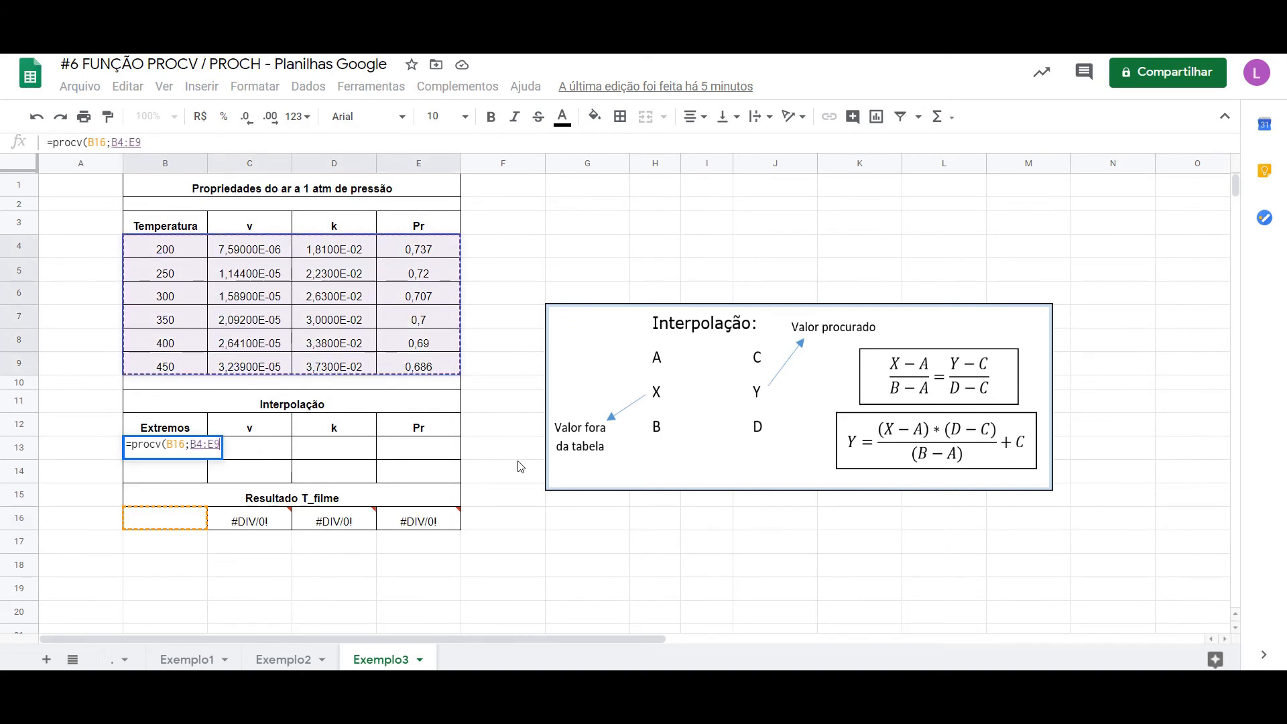
type(";")
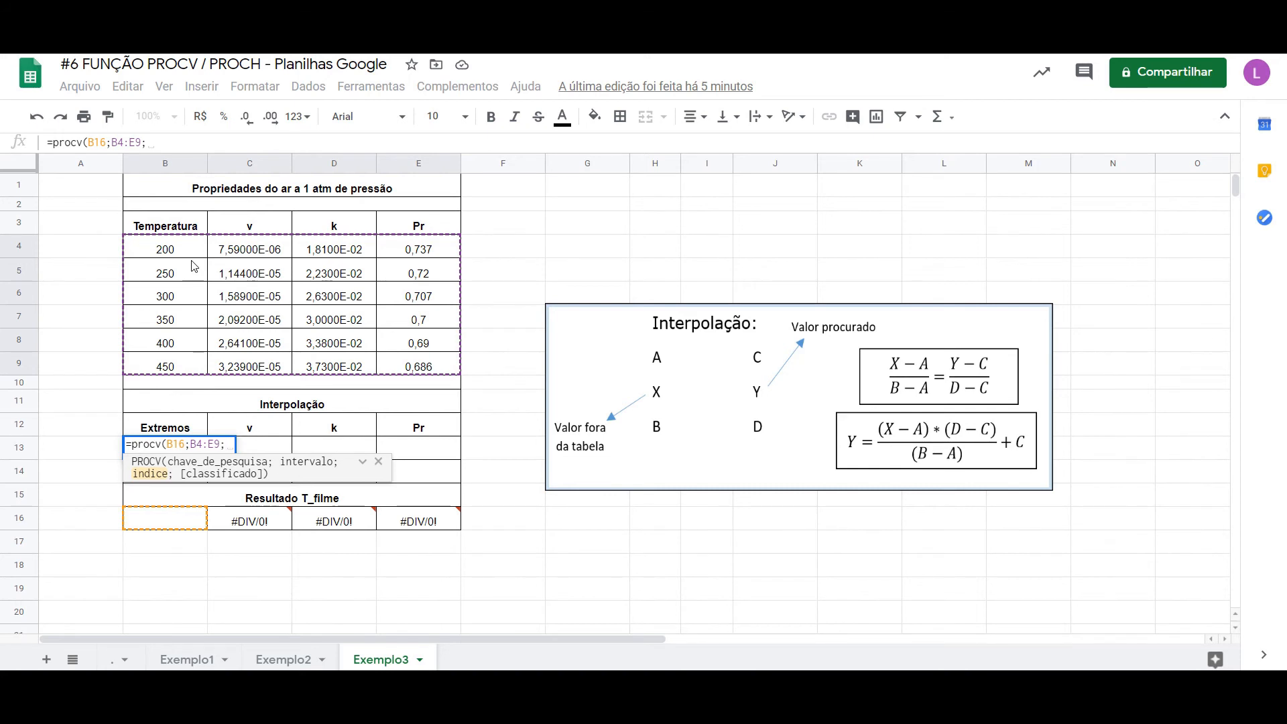
type("1")
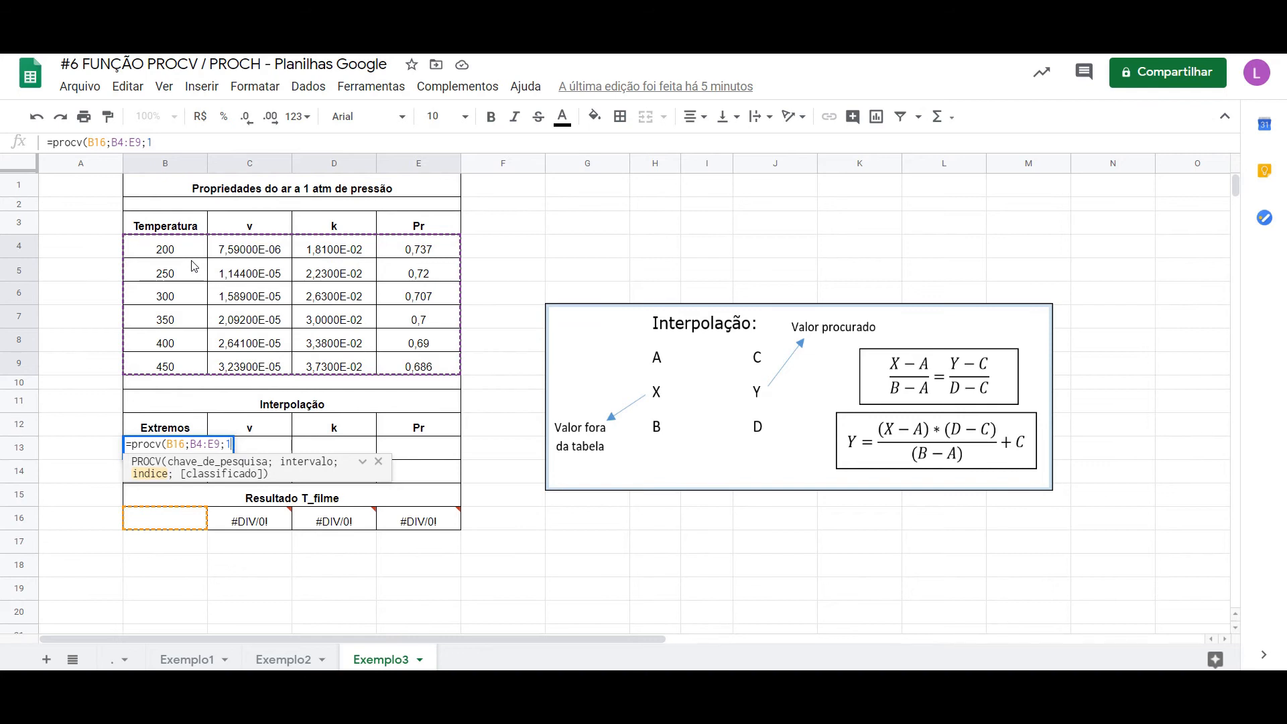
type(";")
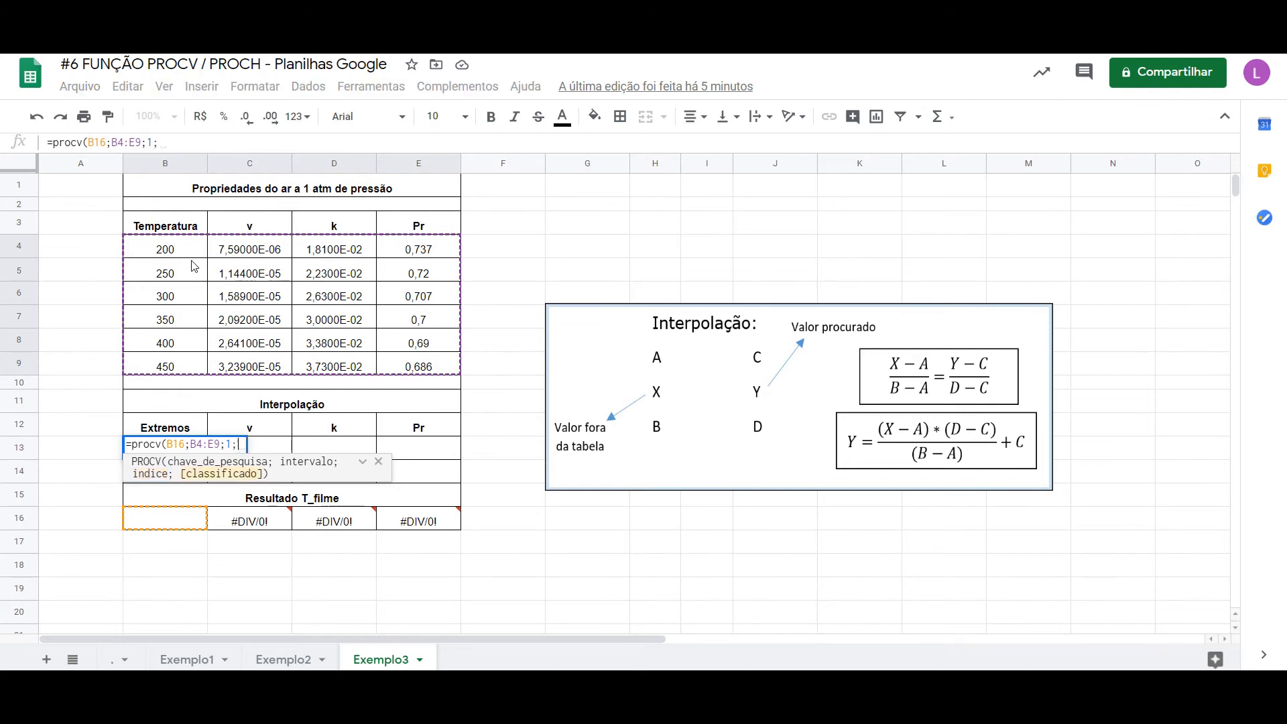
type("1")
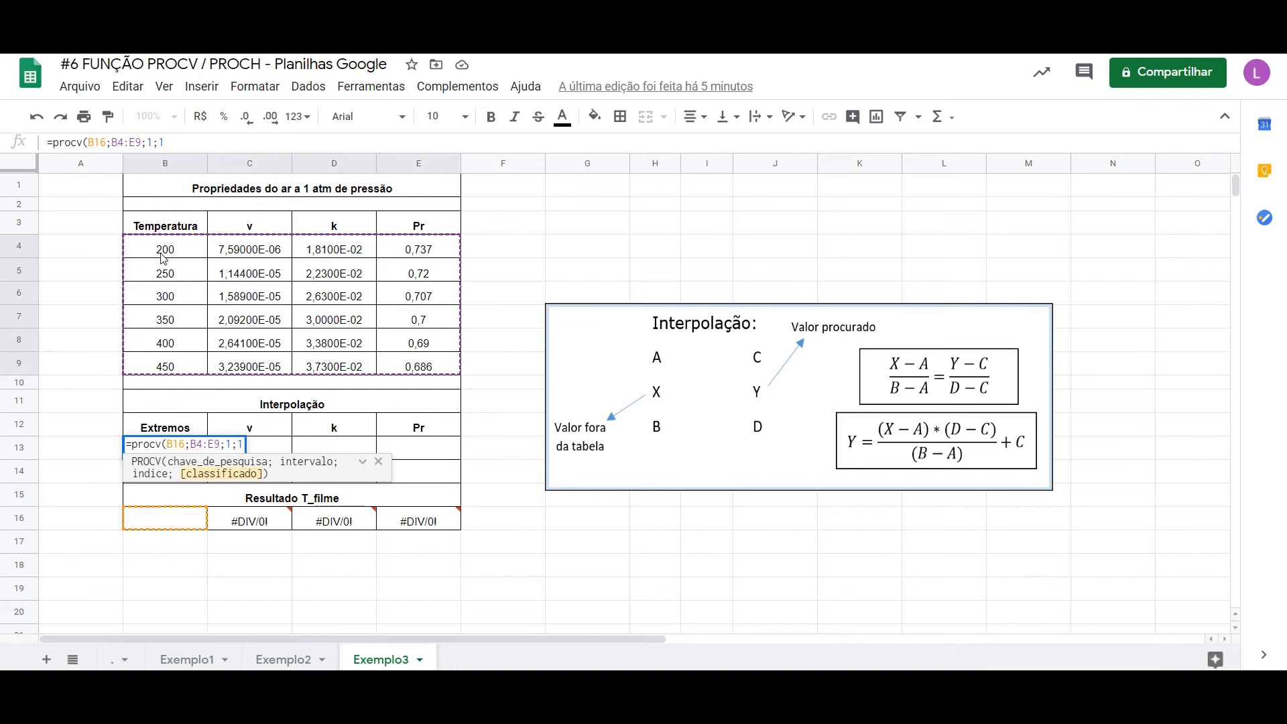
type(")")
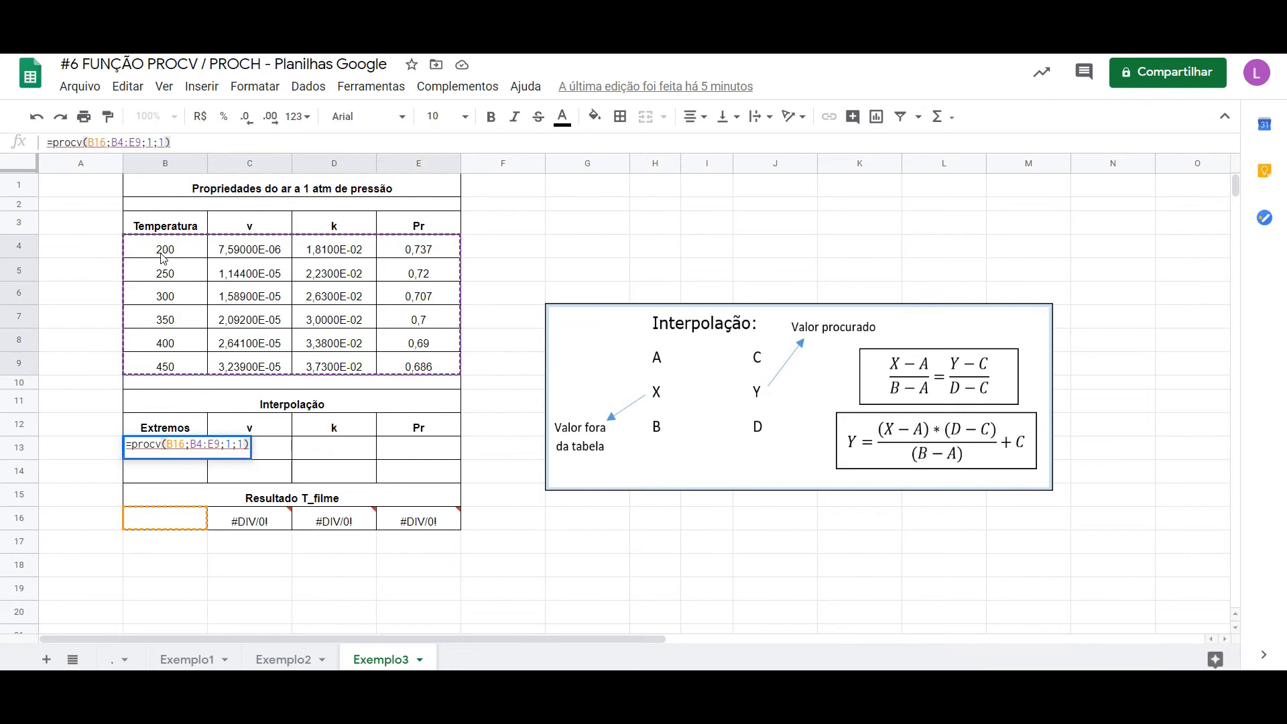
key("Return")
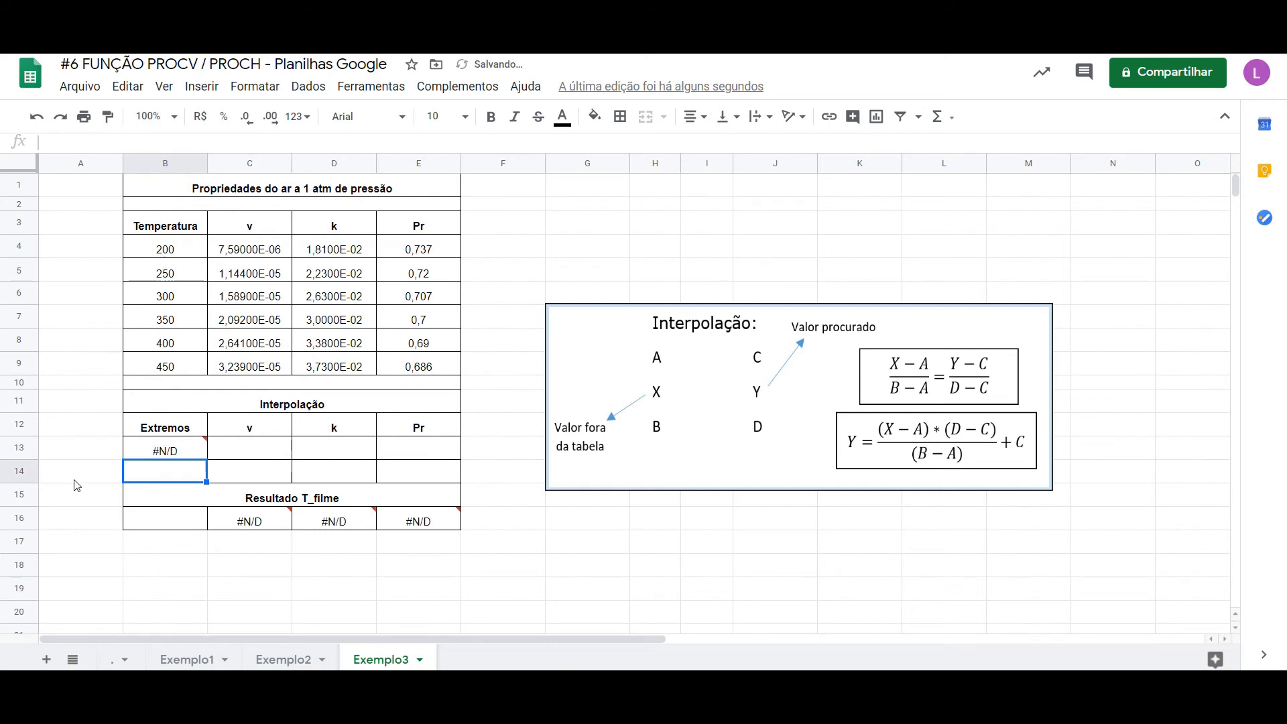
Test the lower-bound lookup by entering 200, 215 and 250 in turn as the T_filme temperature in B16.
left_click(161, 513)
type("200")
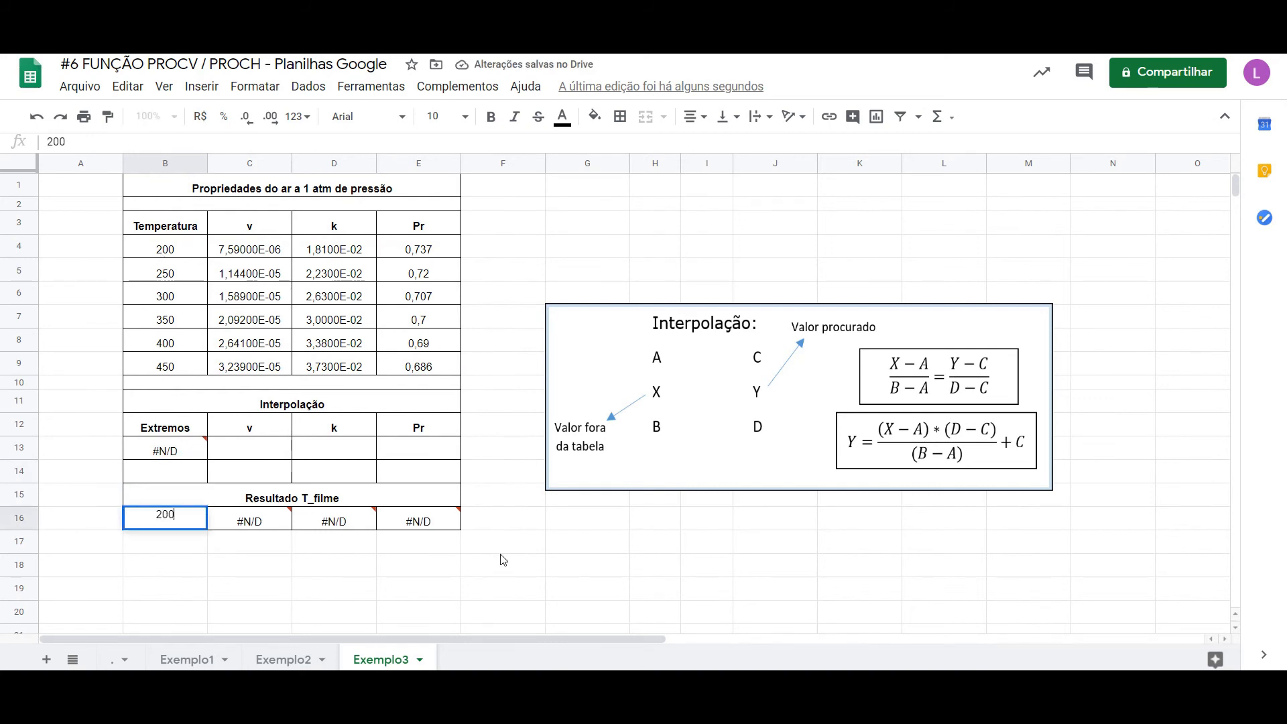
key("Return")
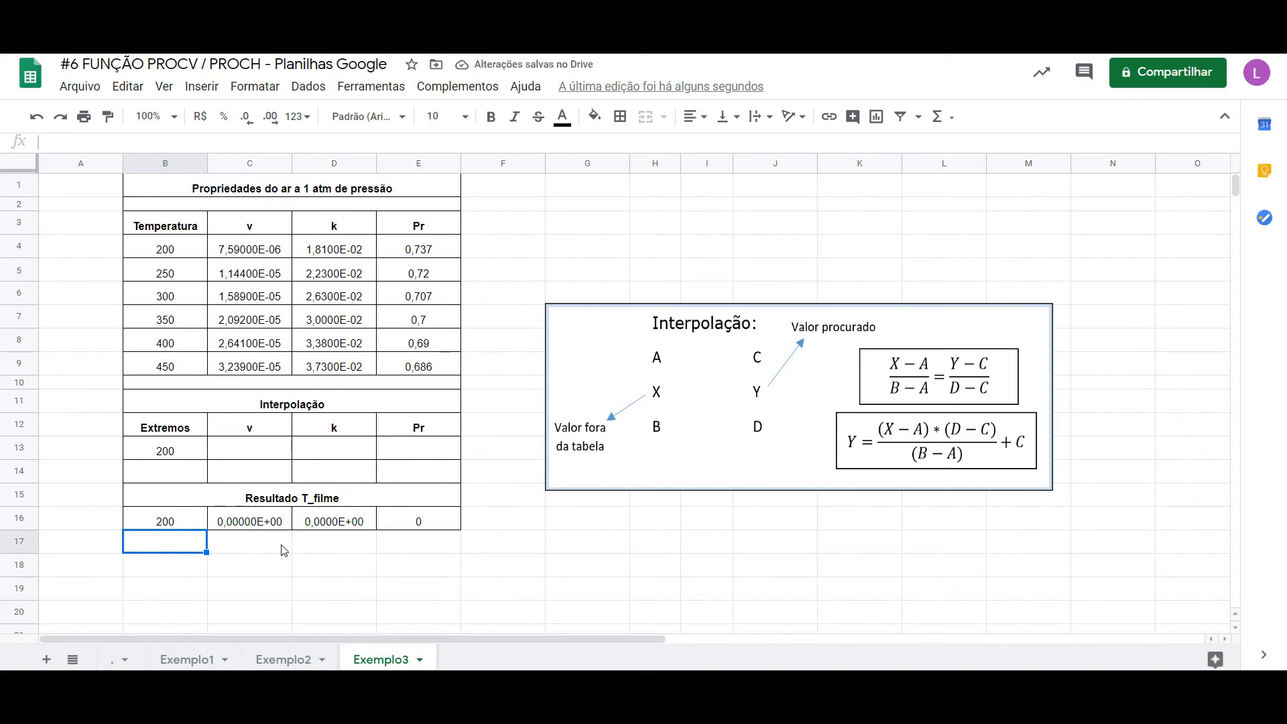
key("Up")
type("215")
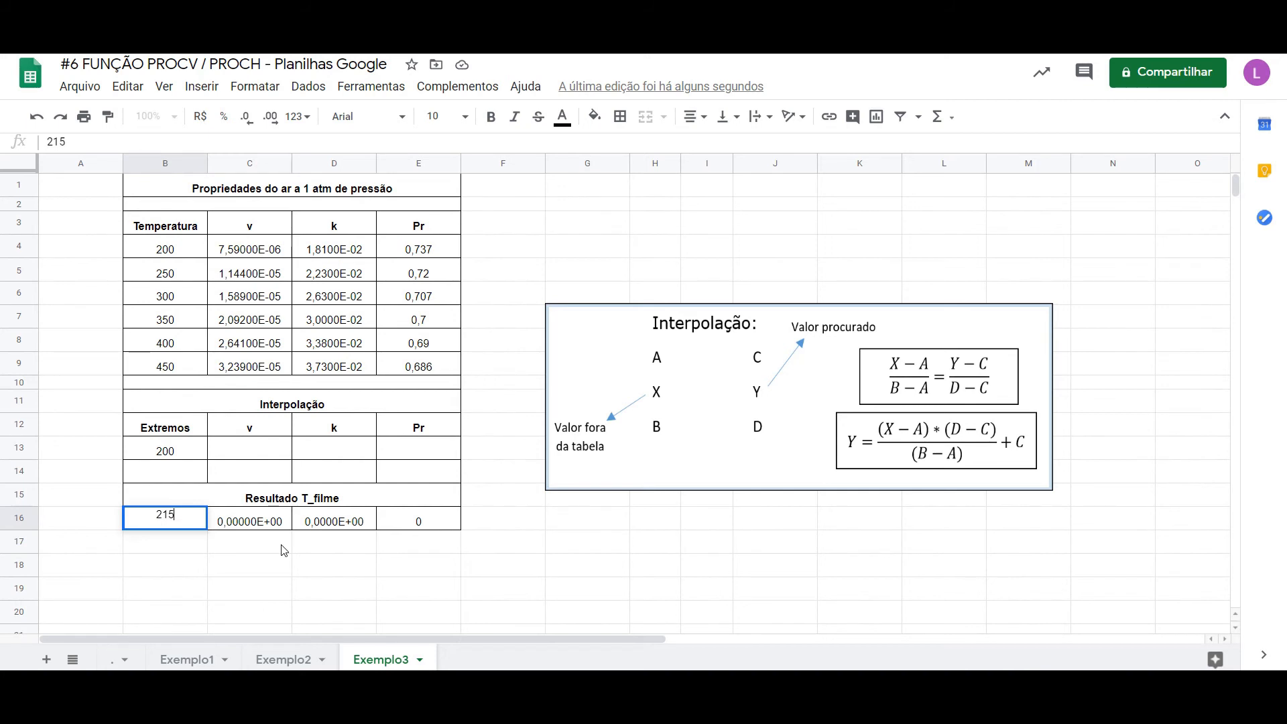
key("Return")
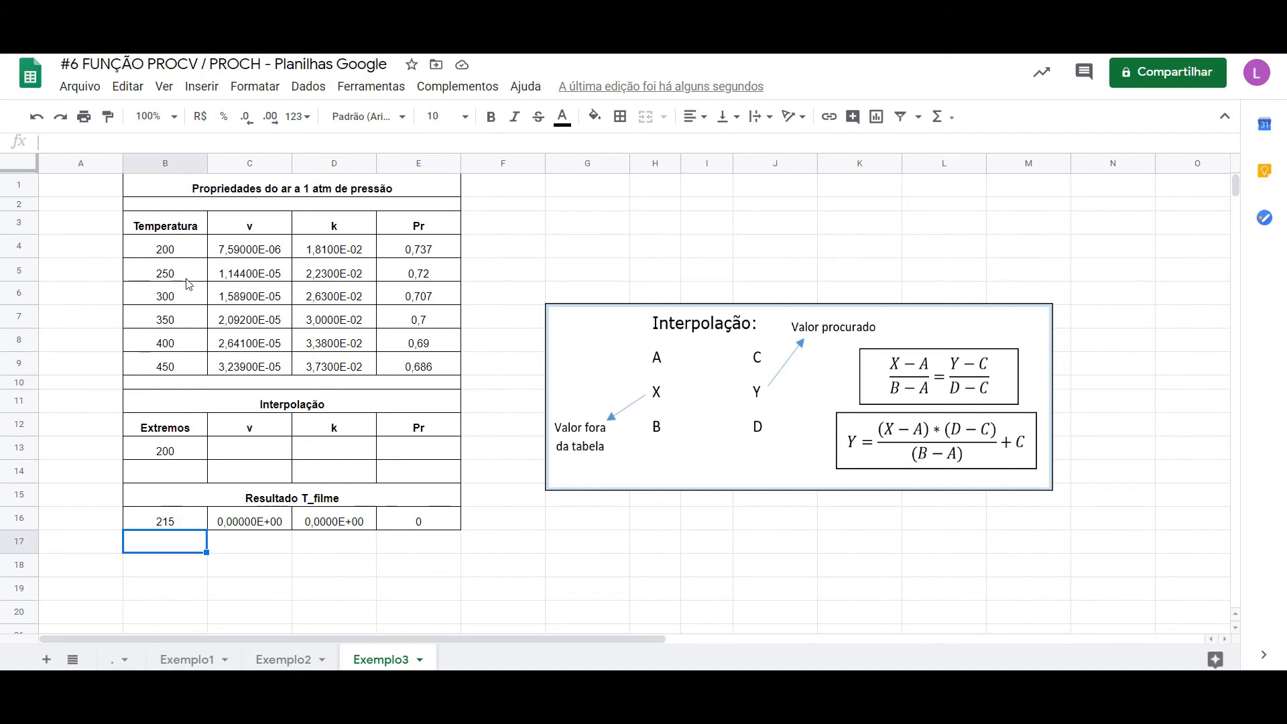
left_click(186, 523)
type("250")
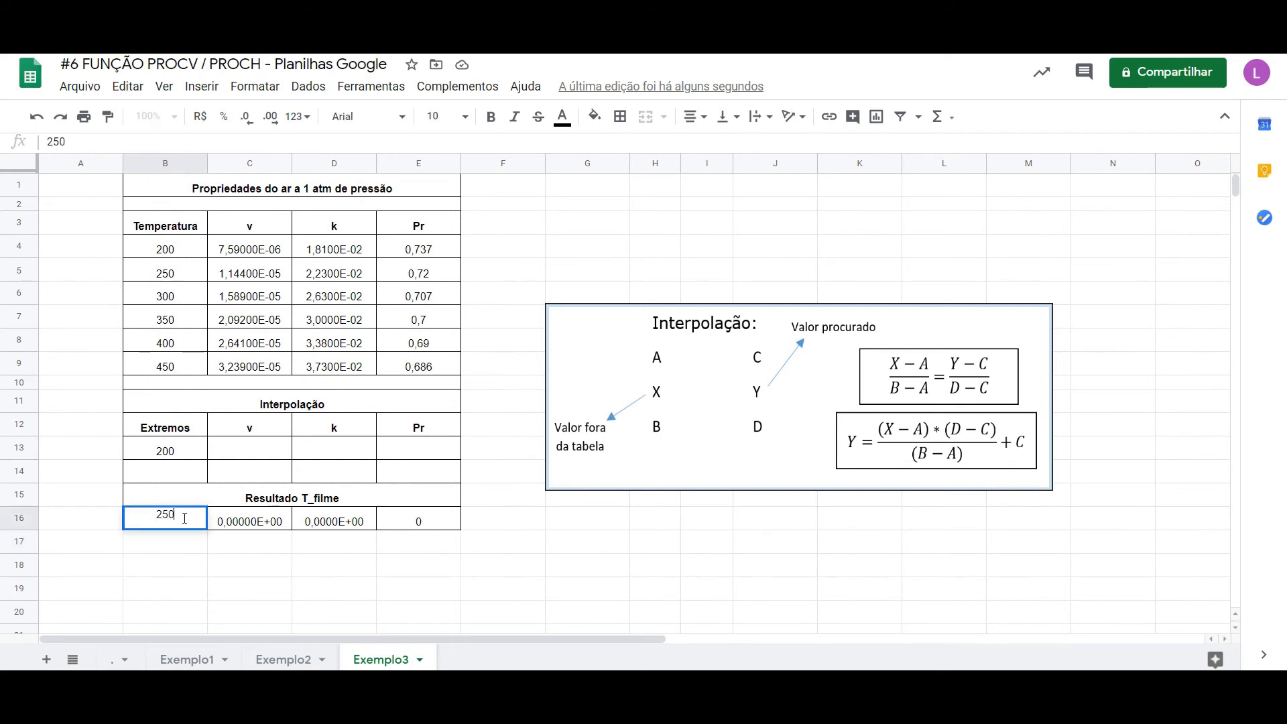
key("Return")
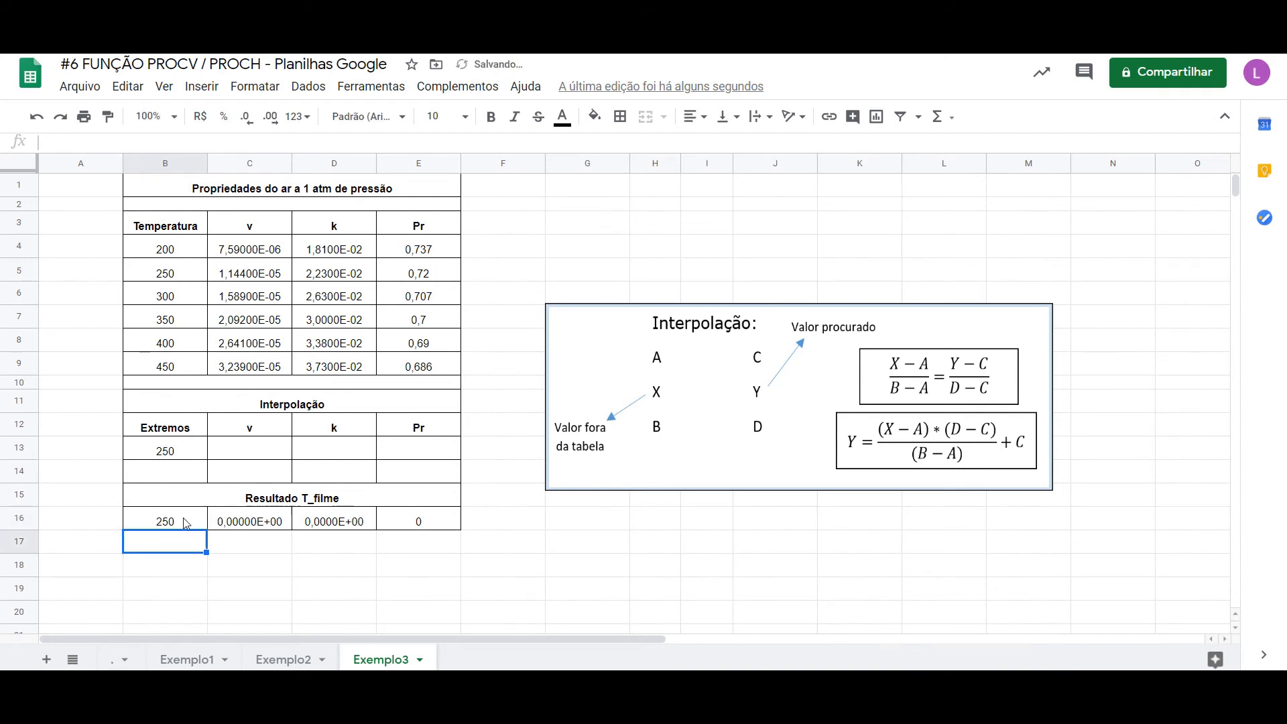
Enter =PROCV(B16+50;B4:E9;1;1) in the second Extremos cell B14 to look up the upper temperature bound.
left_click(185, 455)
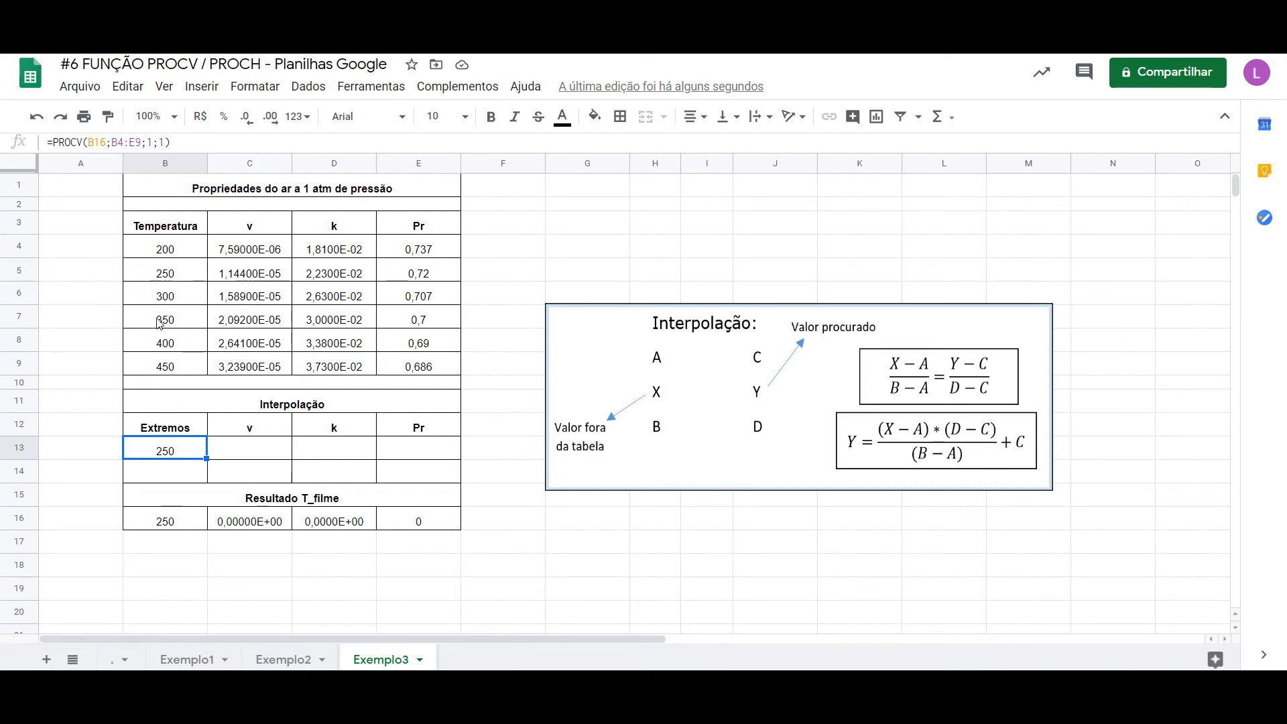
left_click(182, 479)
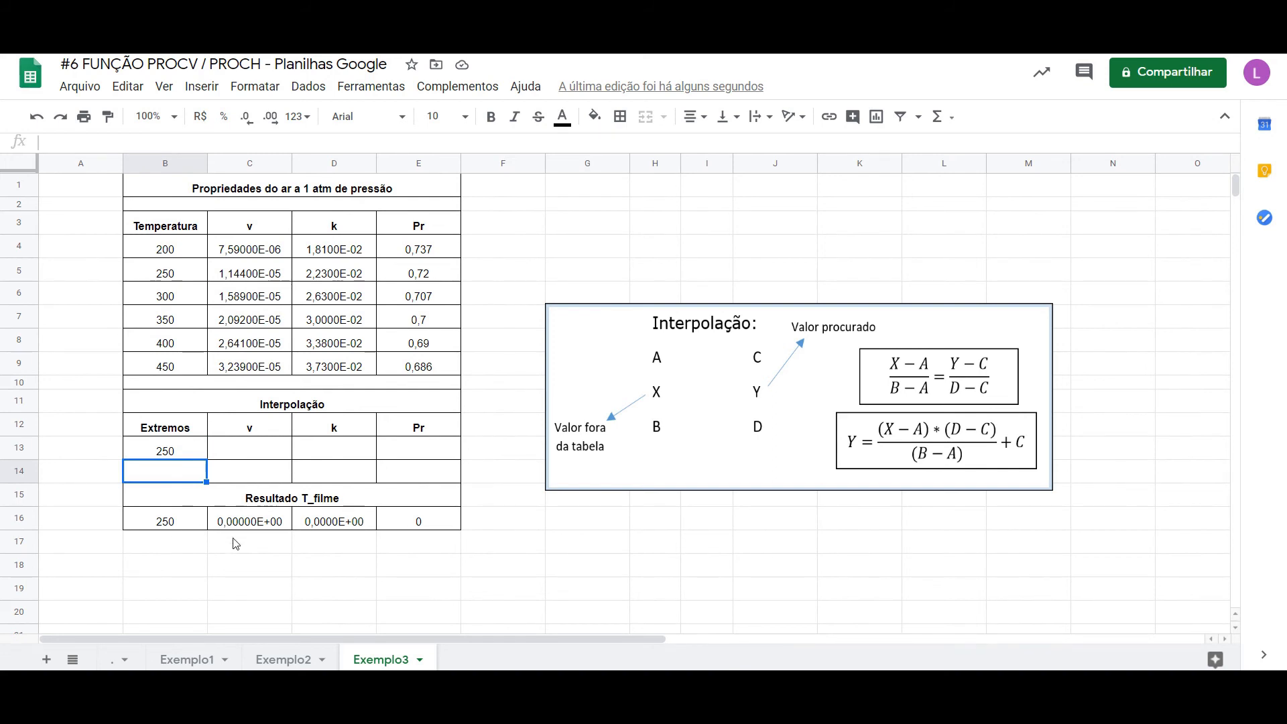
type("=PROCV(")
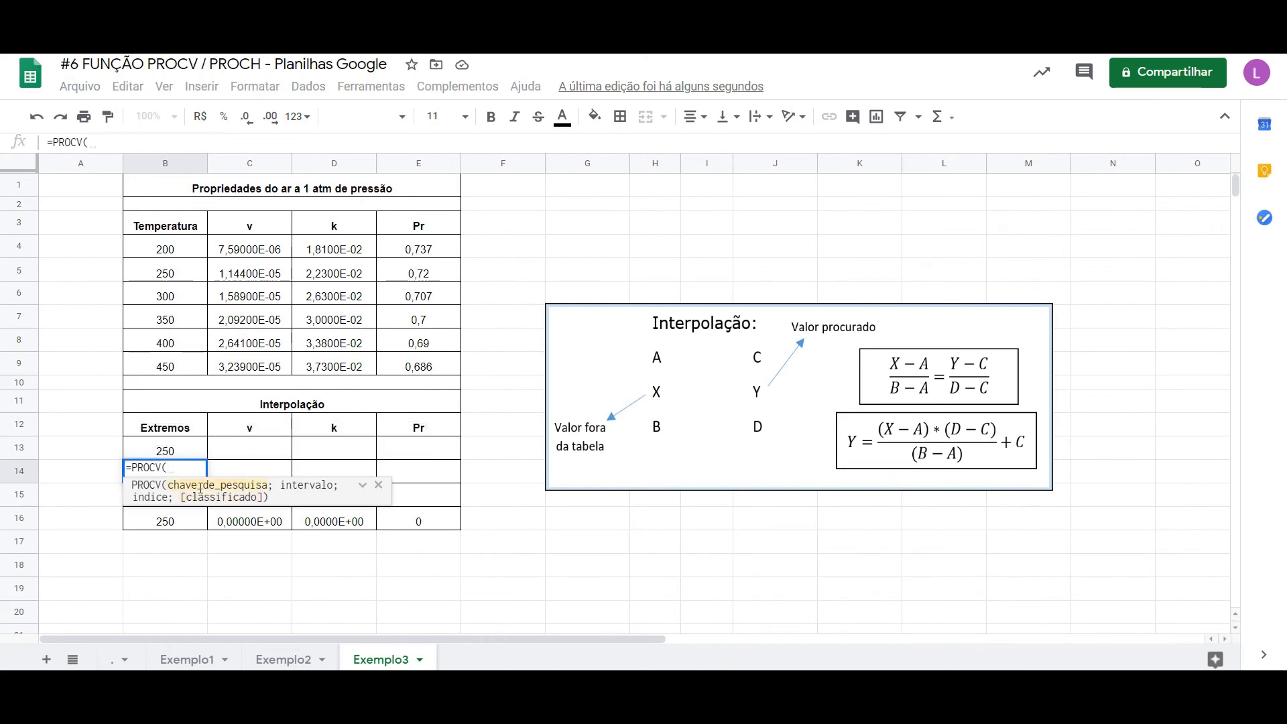
left_click(169, 525)
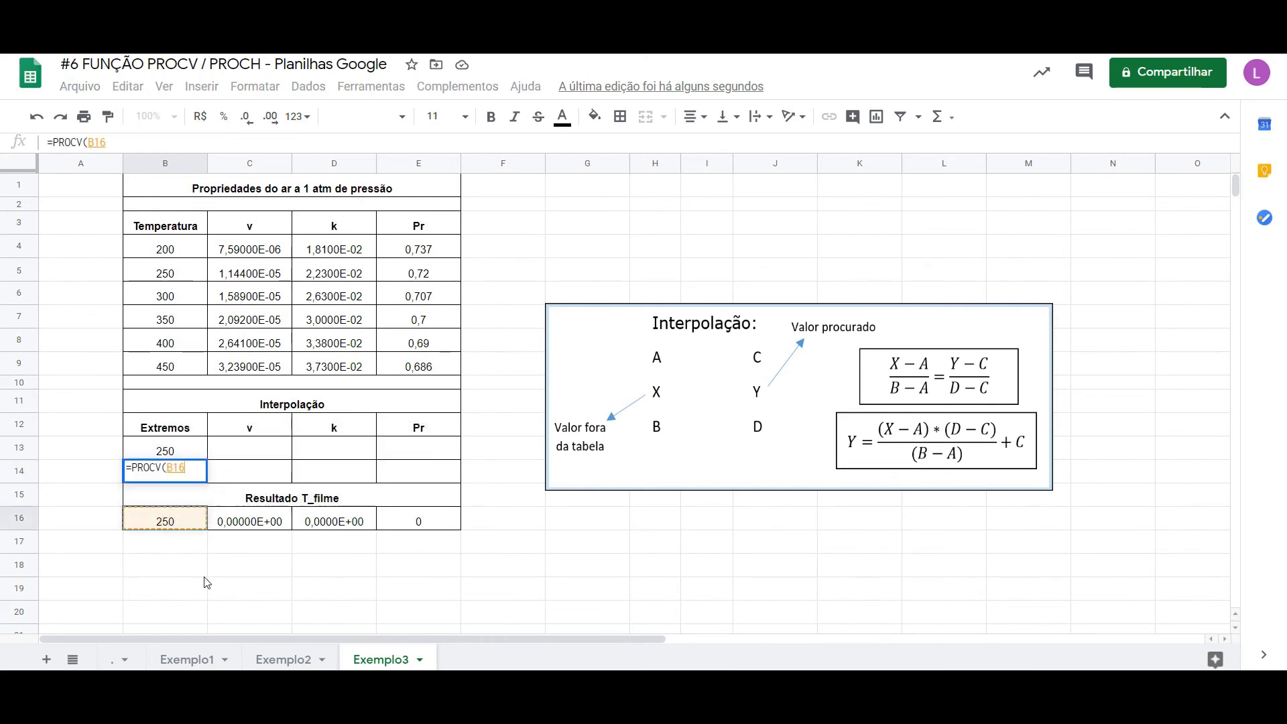
type("+50")
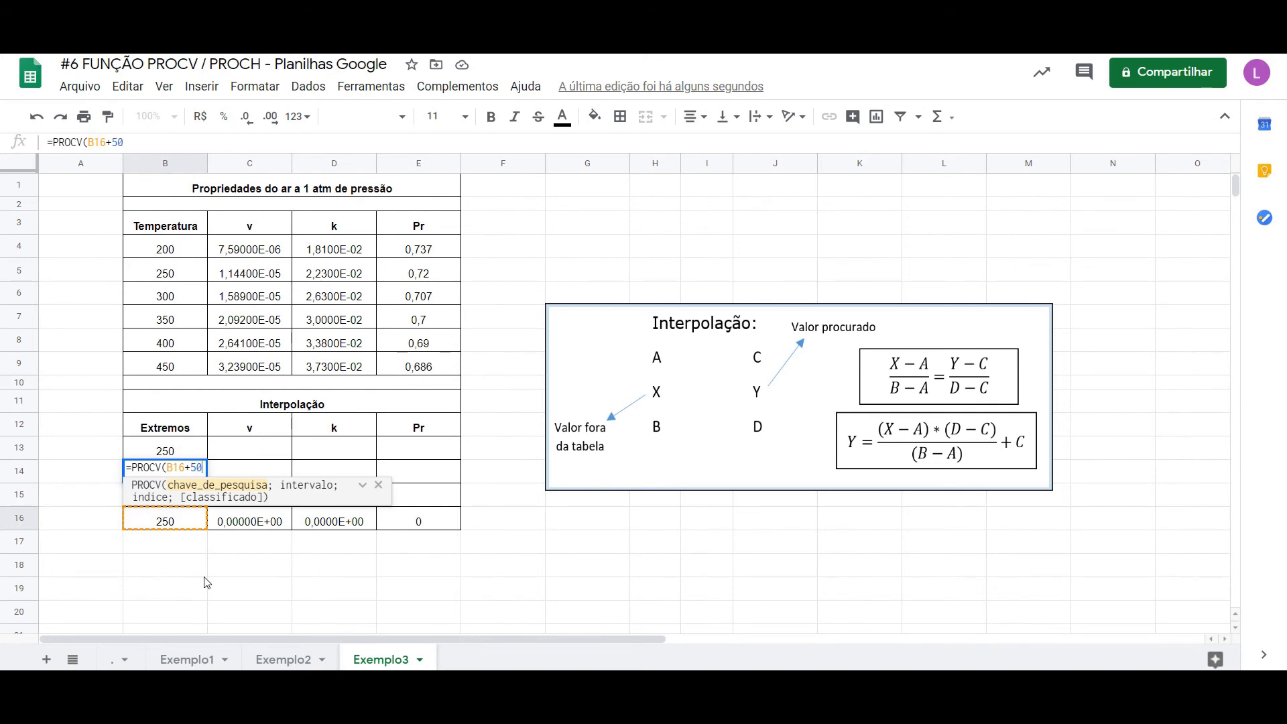
type(";")
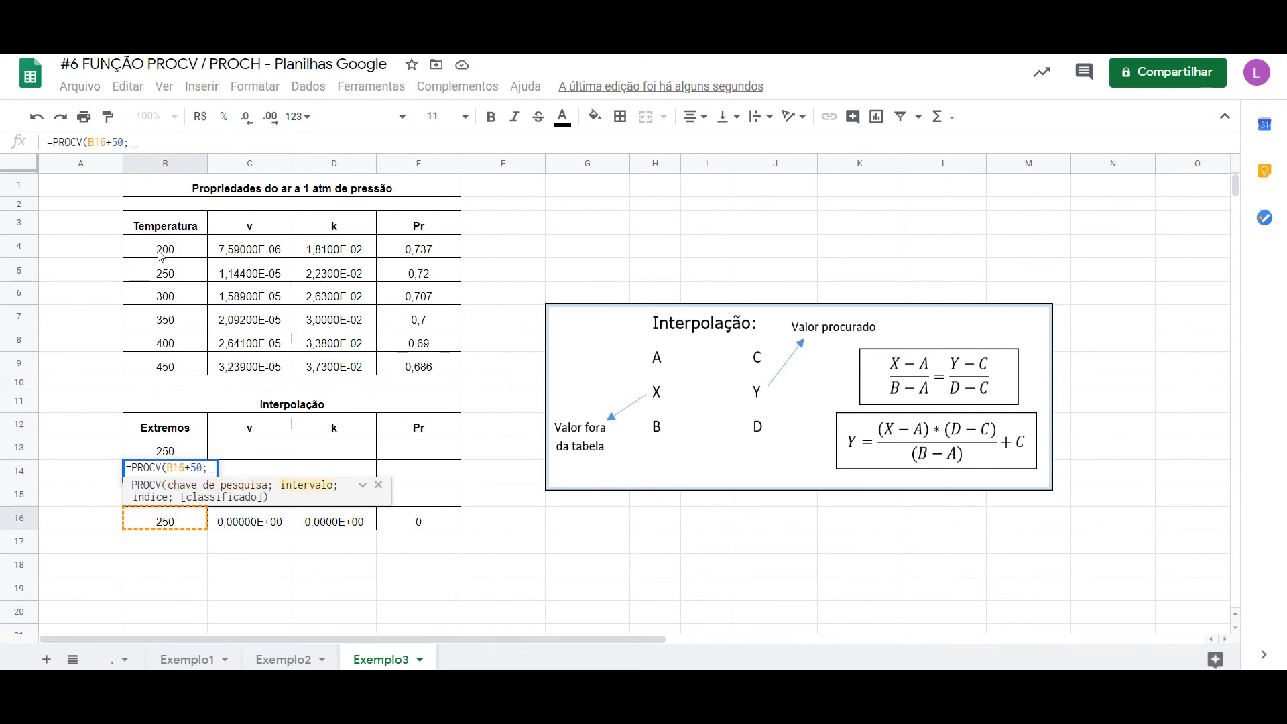
left_click_drag(160, 253, 406, 361)
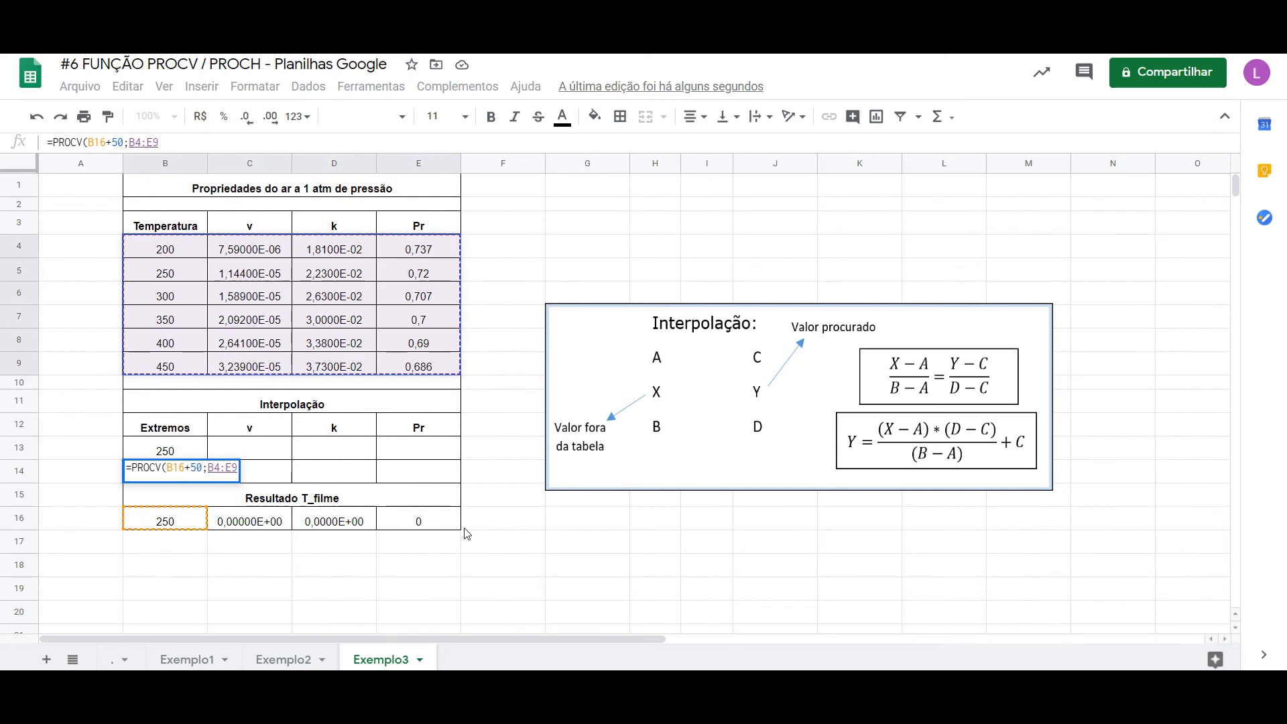
type(";")
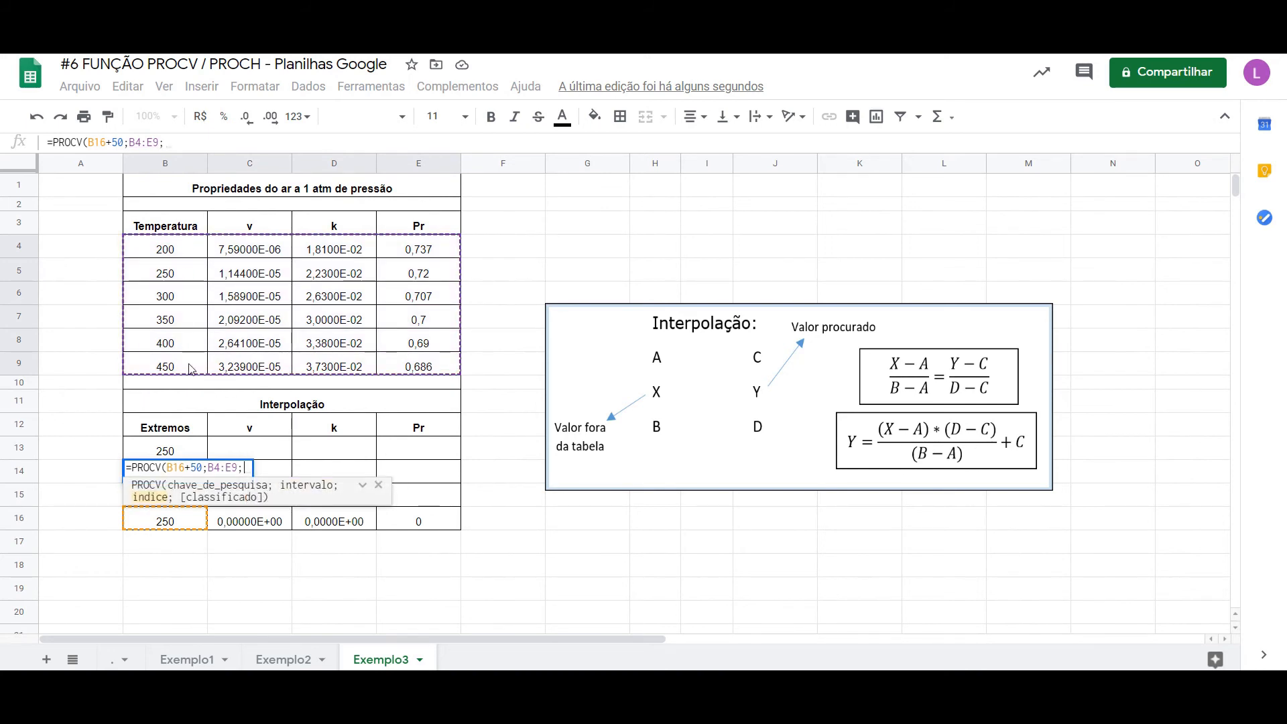
type("1")
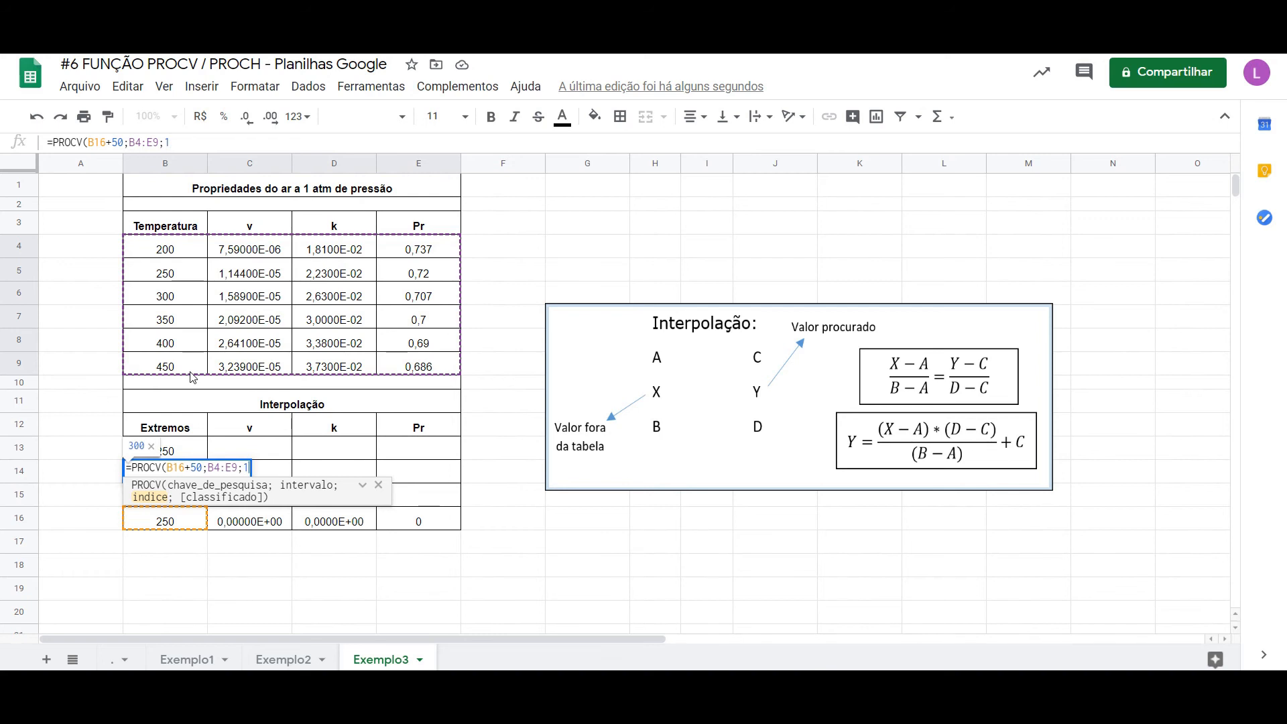
type(";")
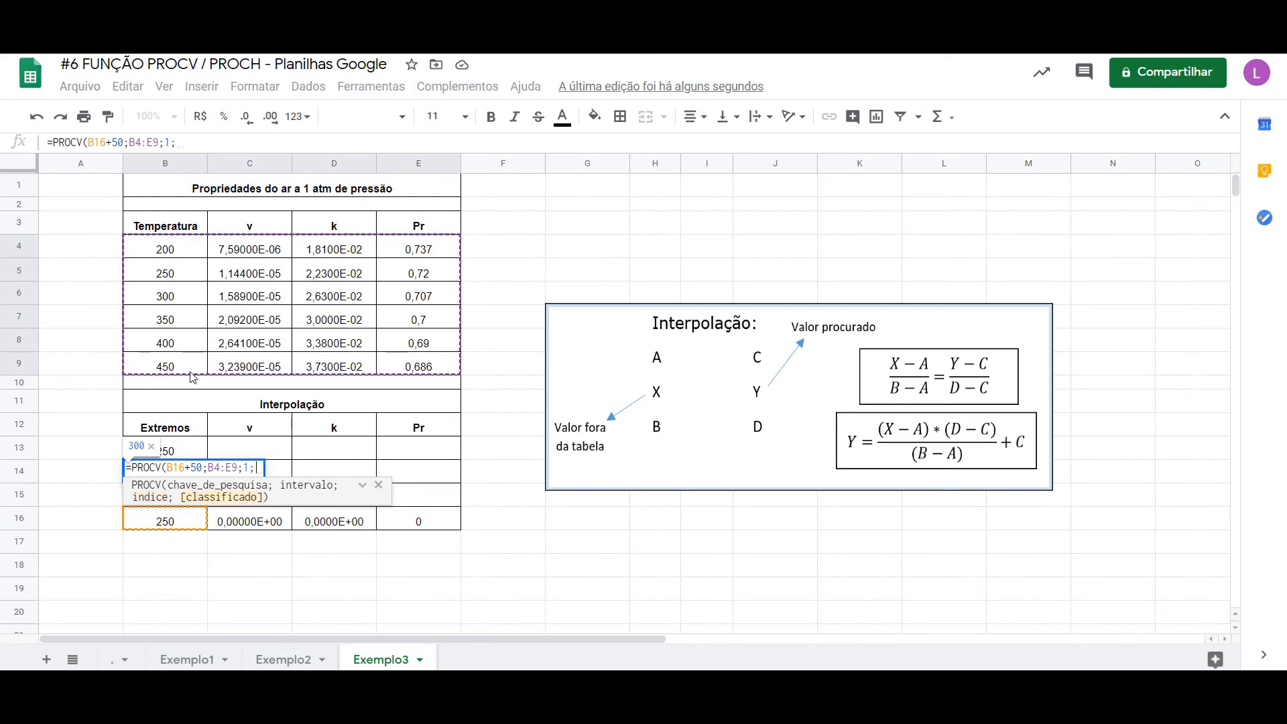
type("1")
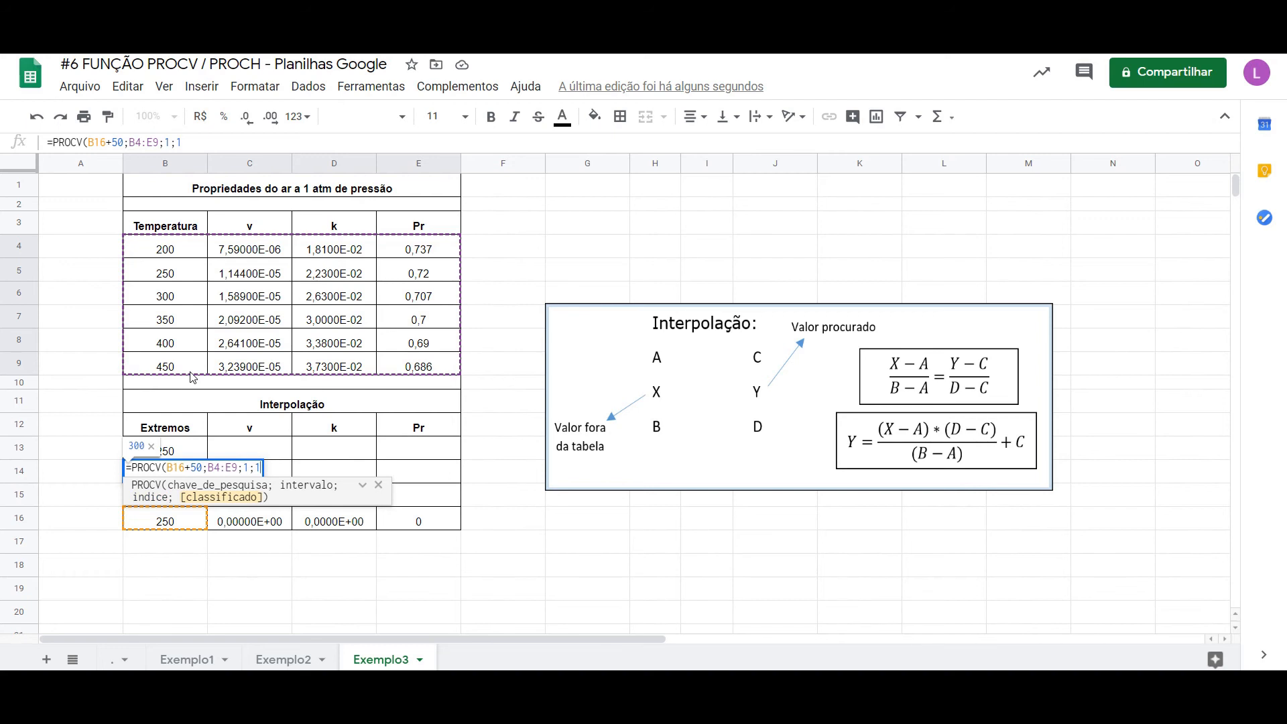
type(")")
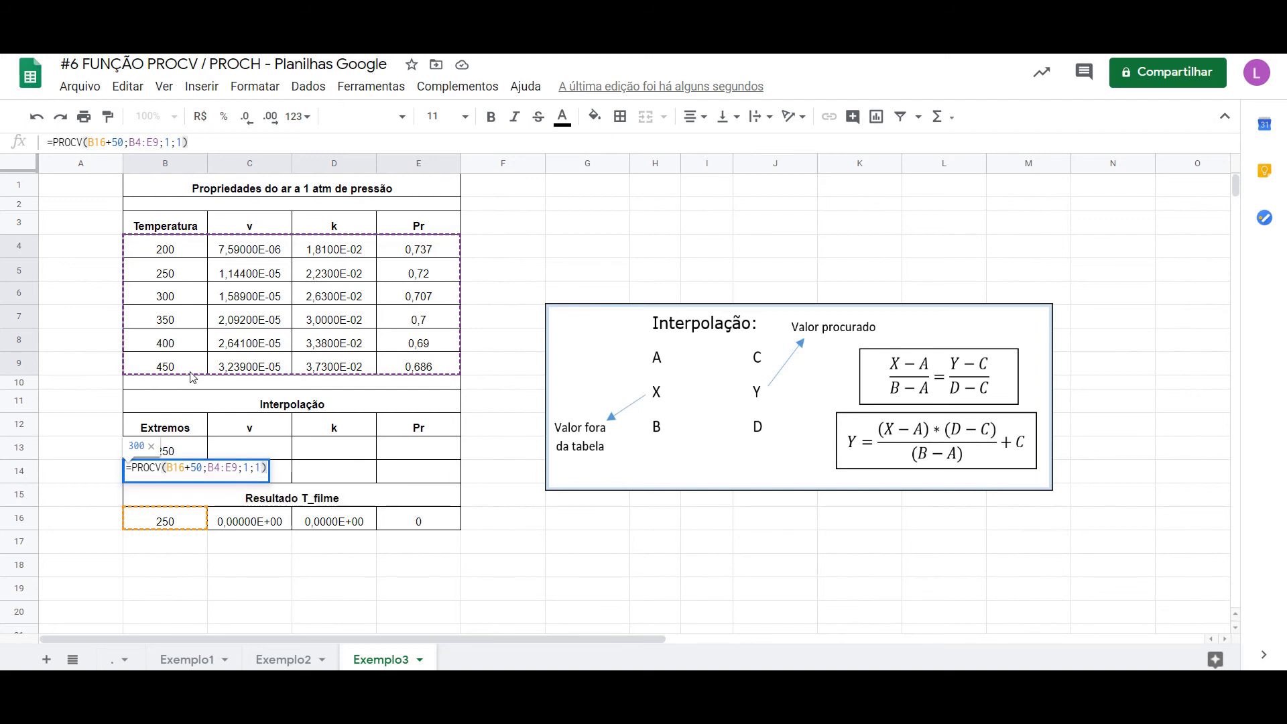
key("Return")
Test both Extremos lookups by setting the T_filme temperature in B16 to 215 and then to 329.
left_click(165, 516)
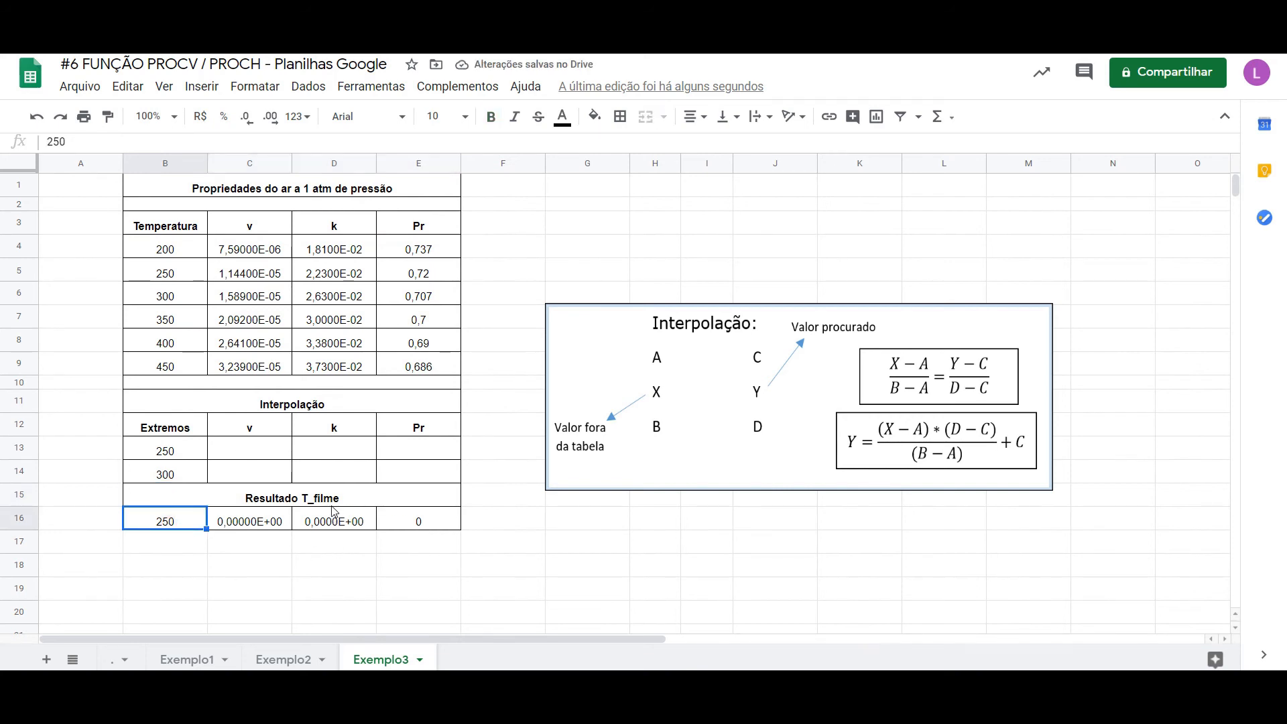
type("215")
key("Return")
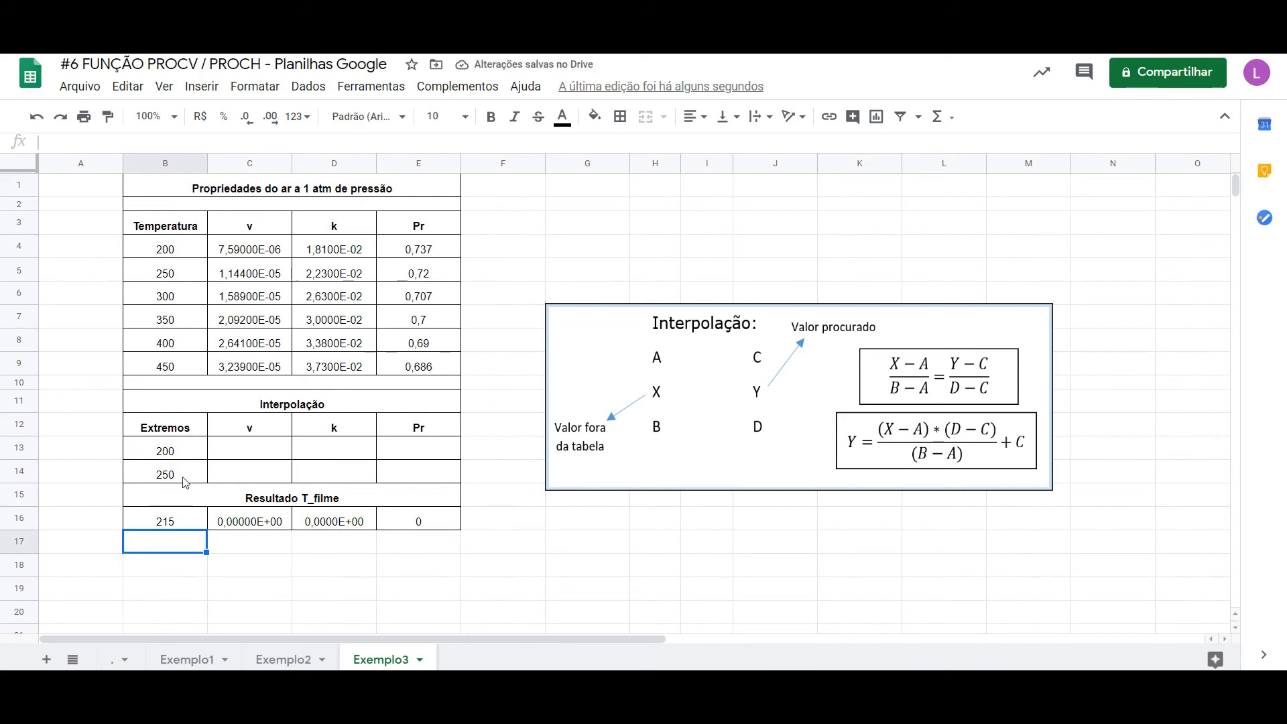
left_click(178, 523)
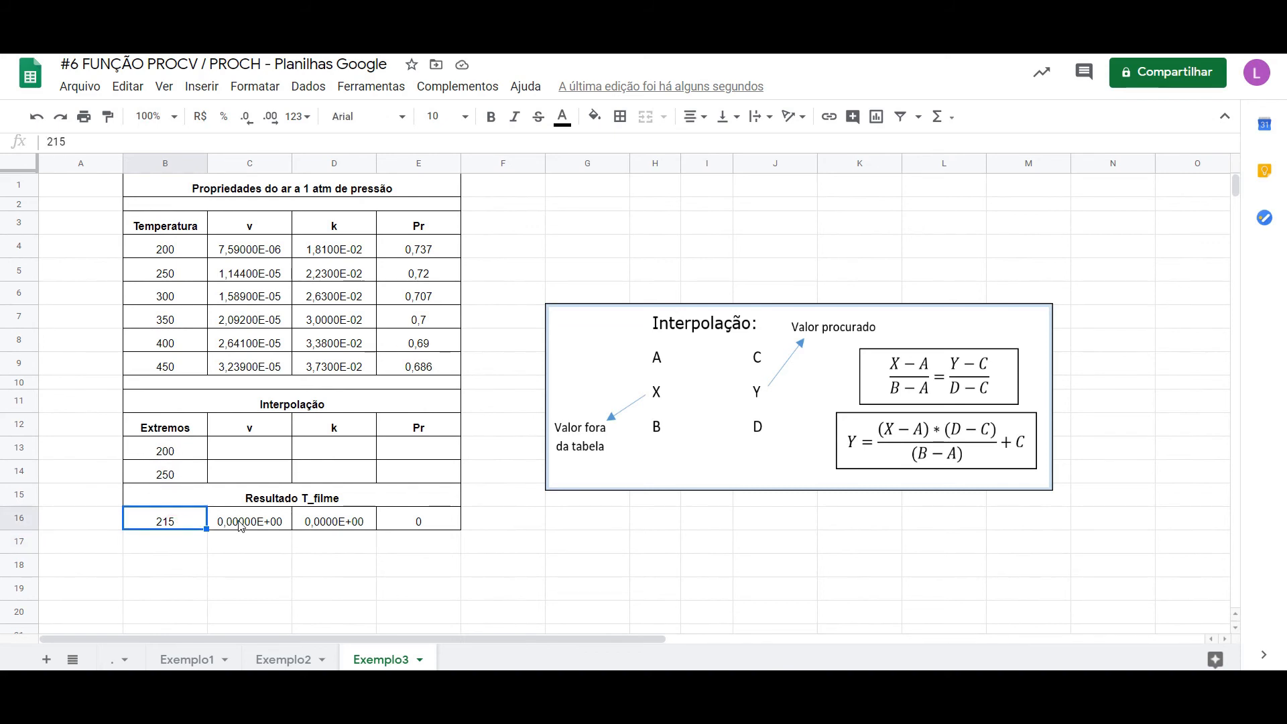
type("329")
key("Return")
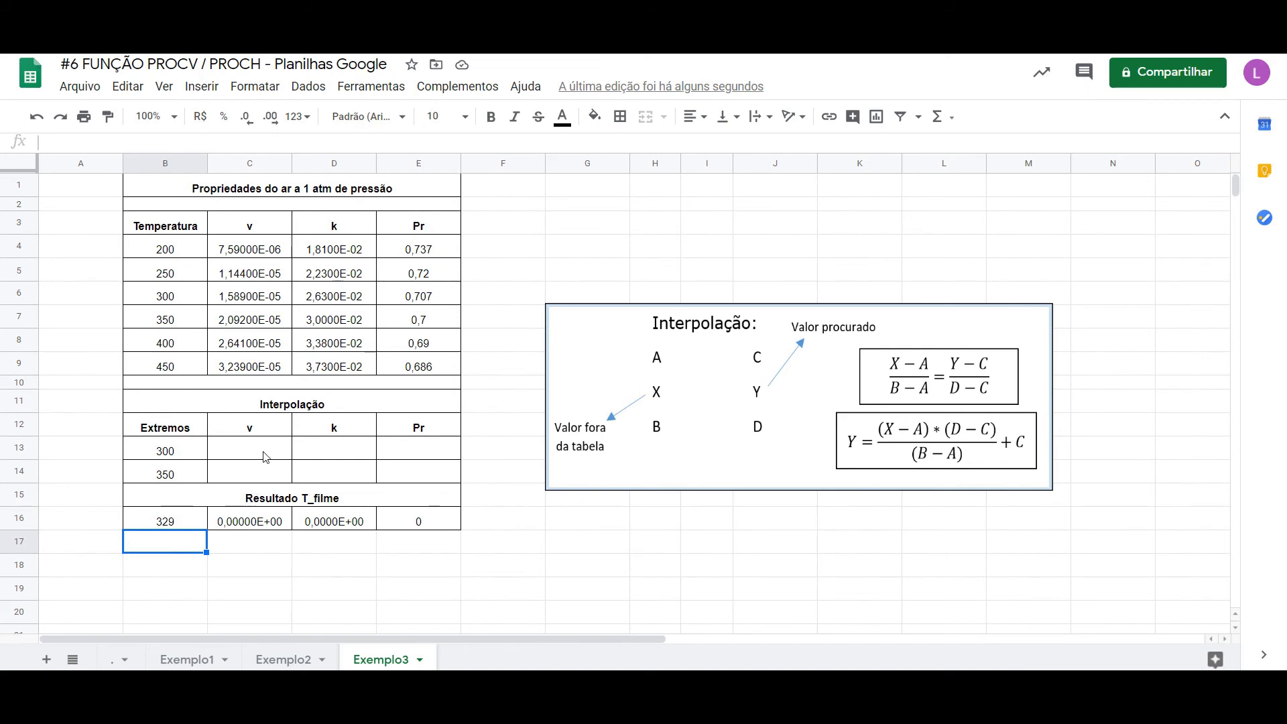
Write the formula =PROCV(B13;B4:E9;2;0) in the v cell C13 to look up v exactly at the lower temperature bound.
left_click_drag(265, 457, 423, 463)
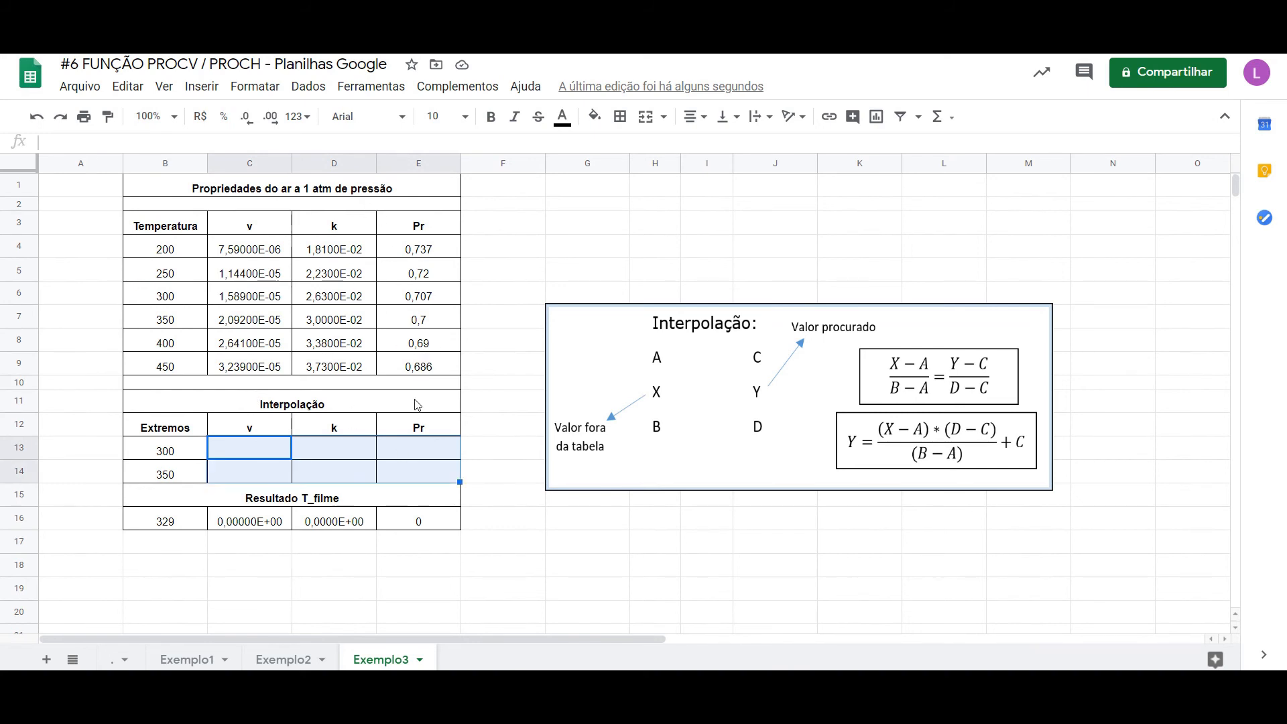
left_click(253, 469)
left_click(179, 456)
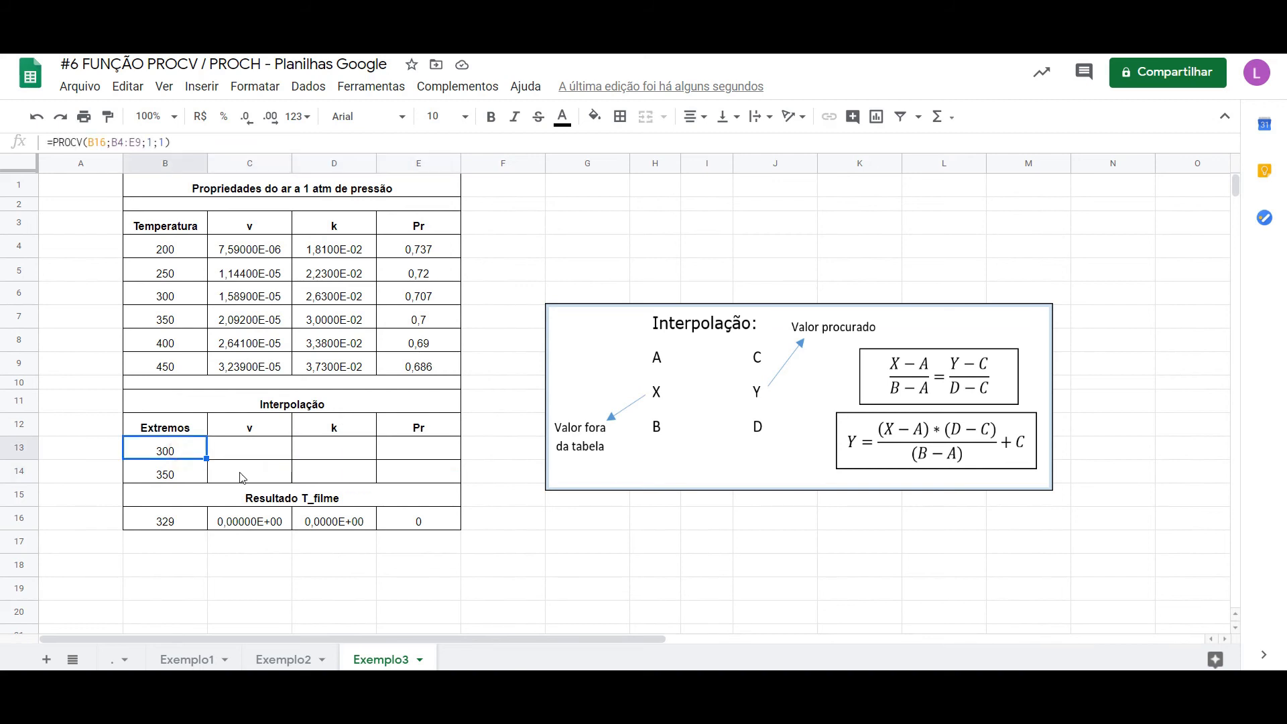
left_click(252, 452)
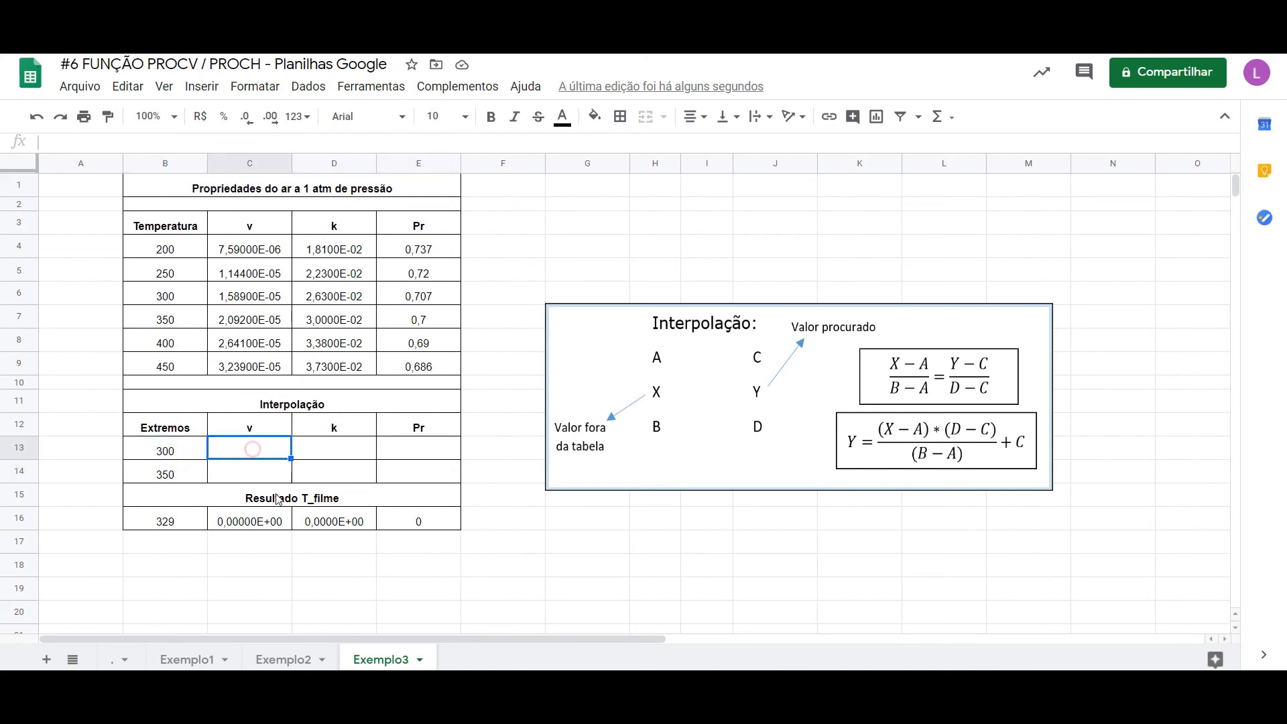
type("=")
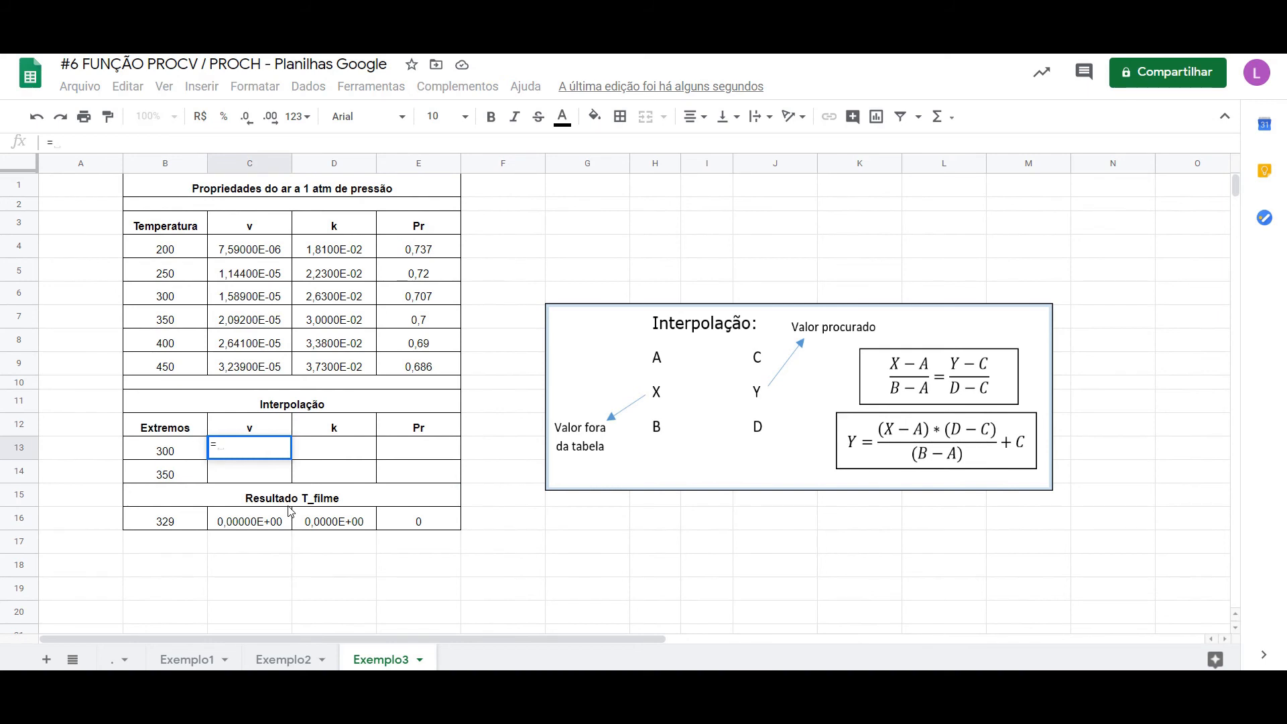
type("procv")
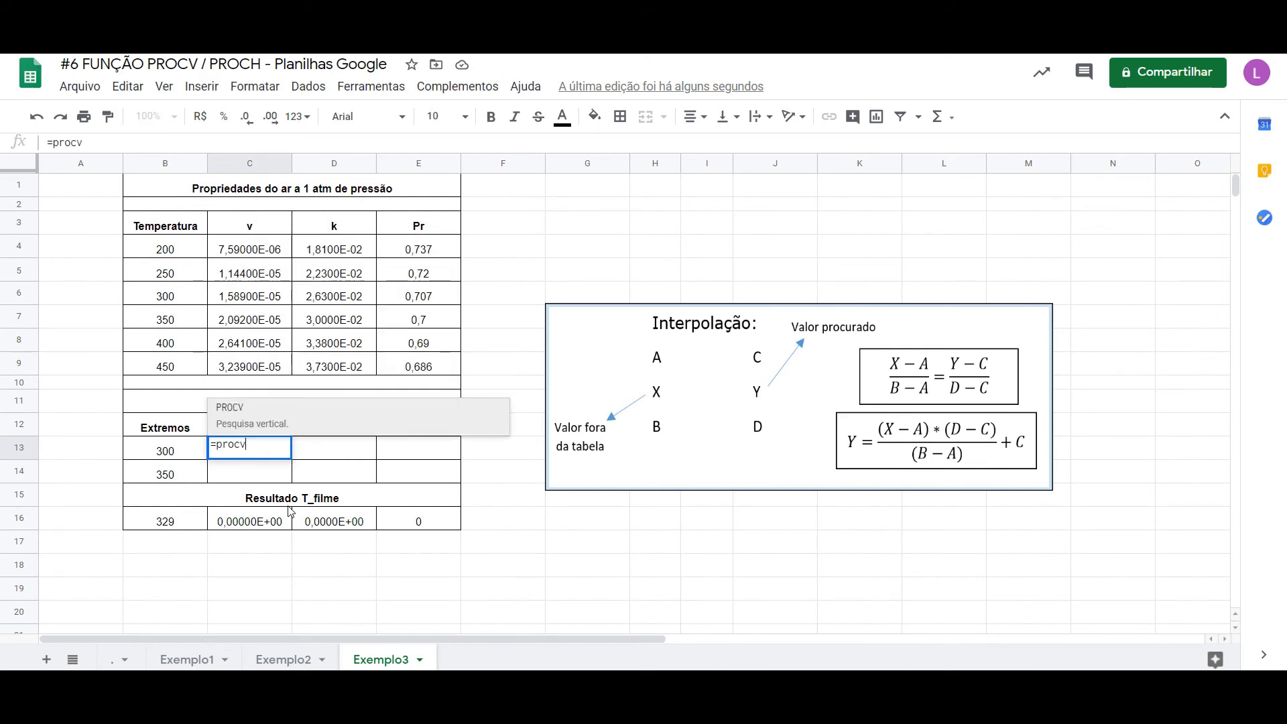
key("Tab")
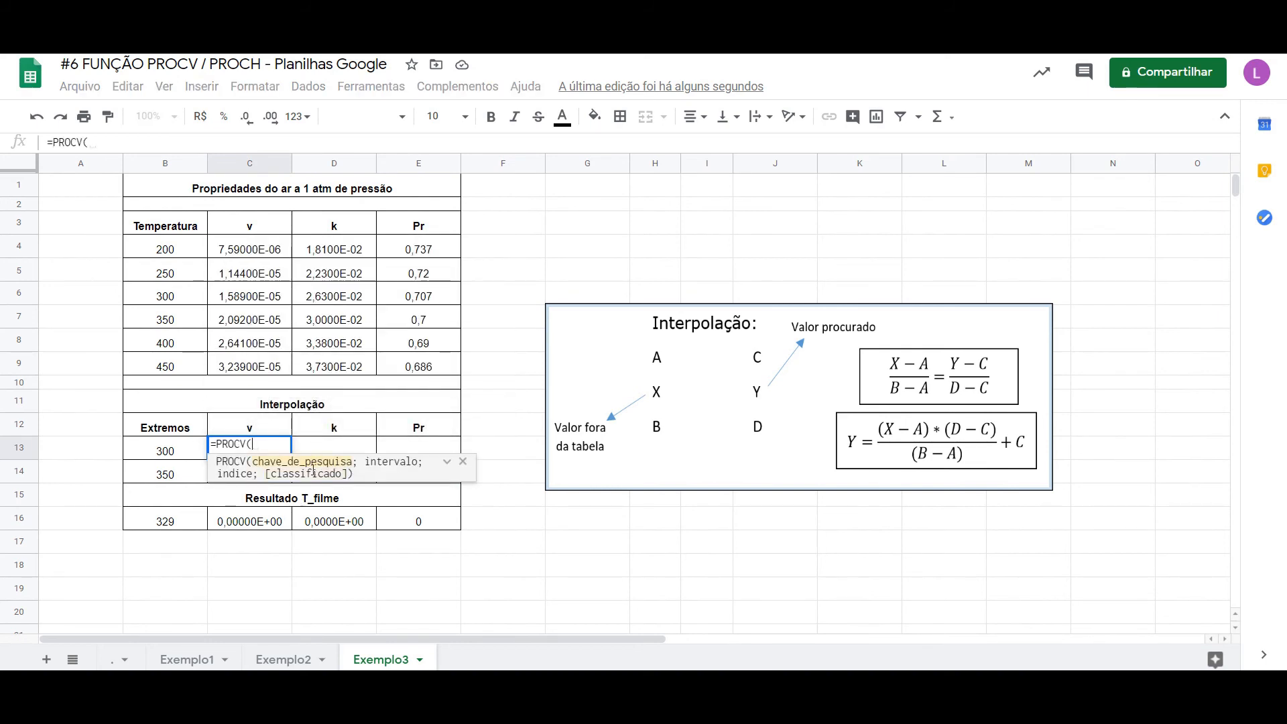
left_click(169, 452)
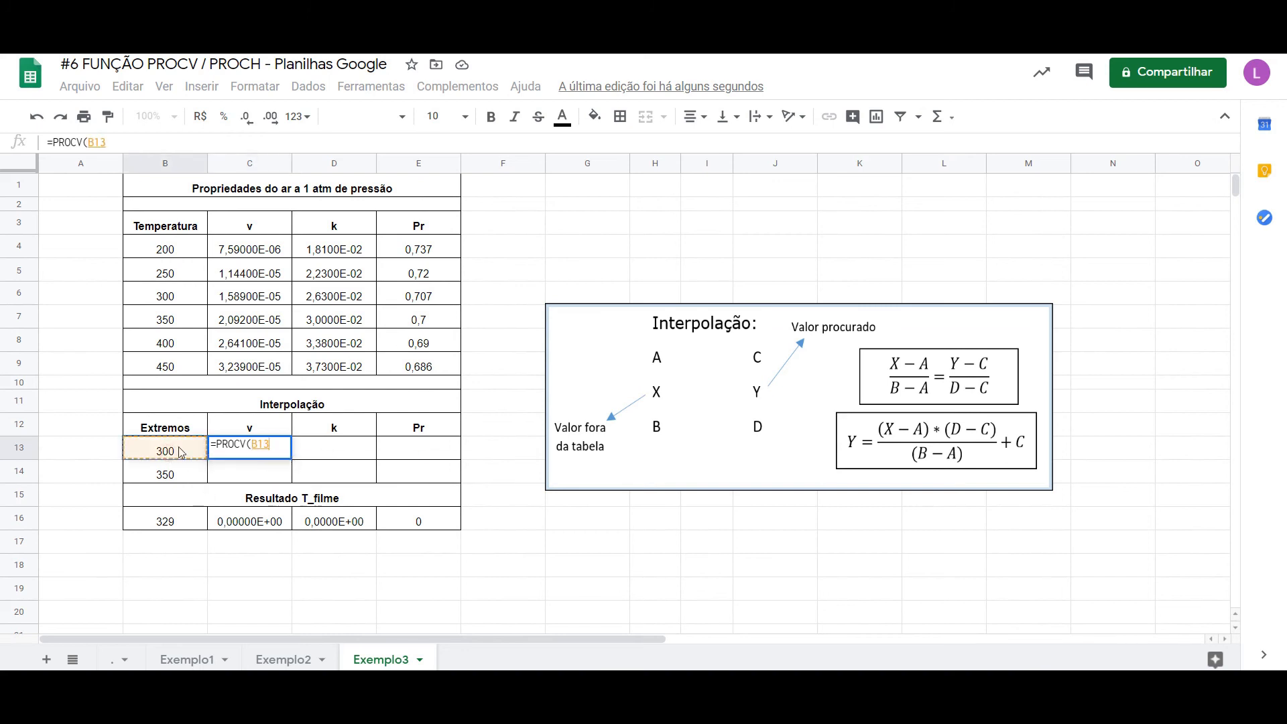
type(";")
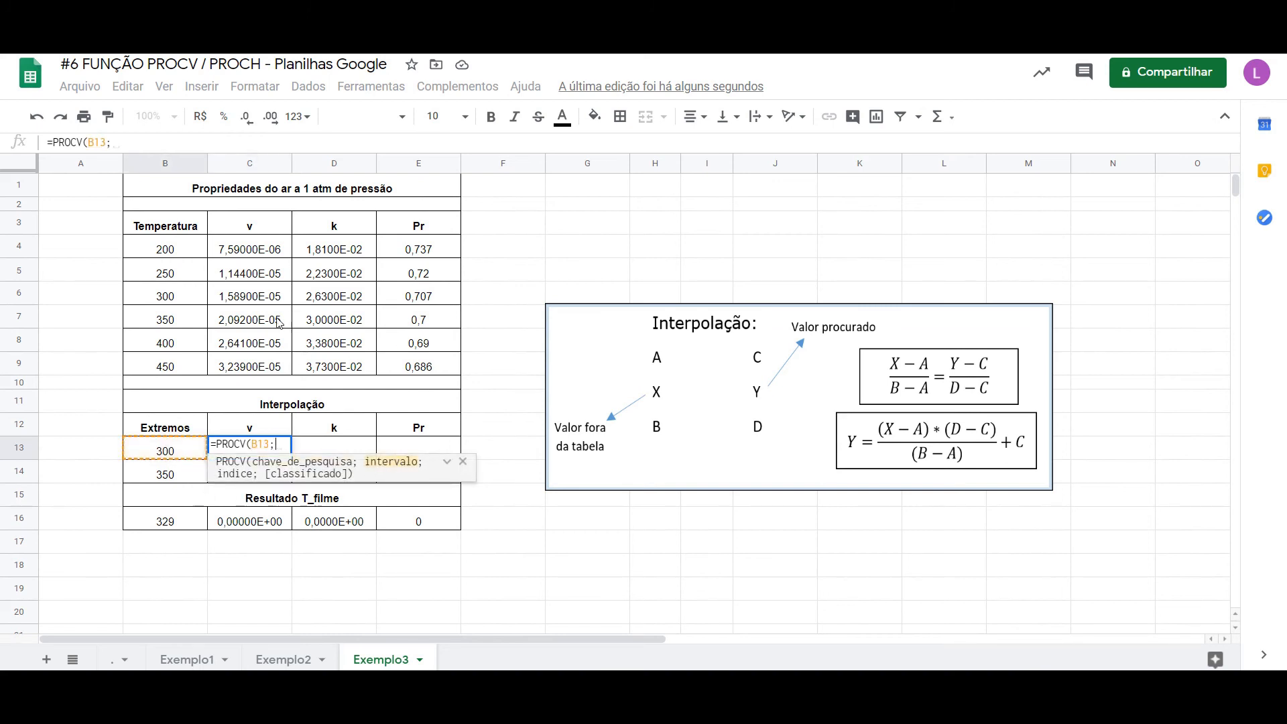
left_click_drag(195, 251, 420, 364)
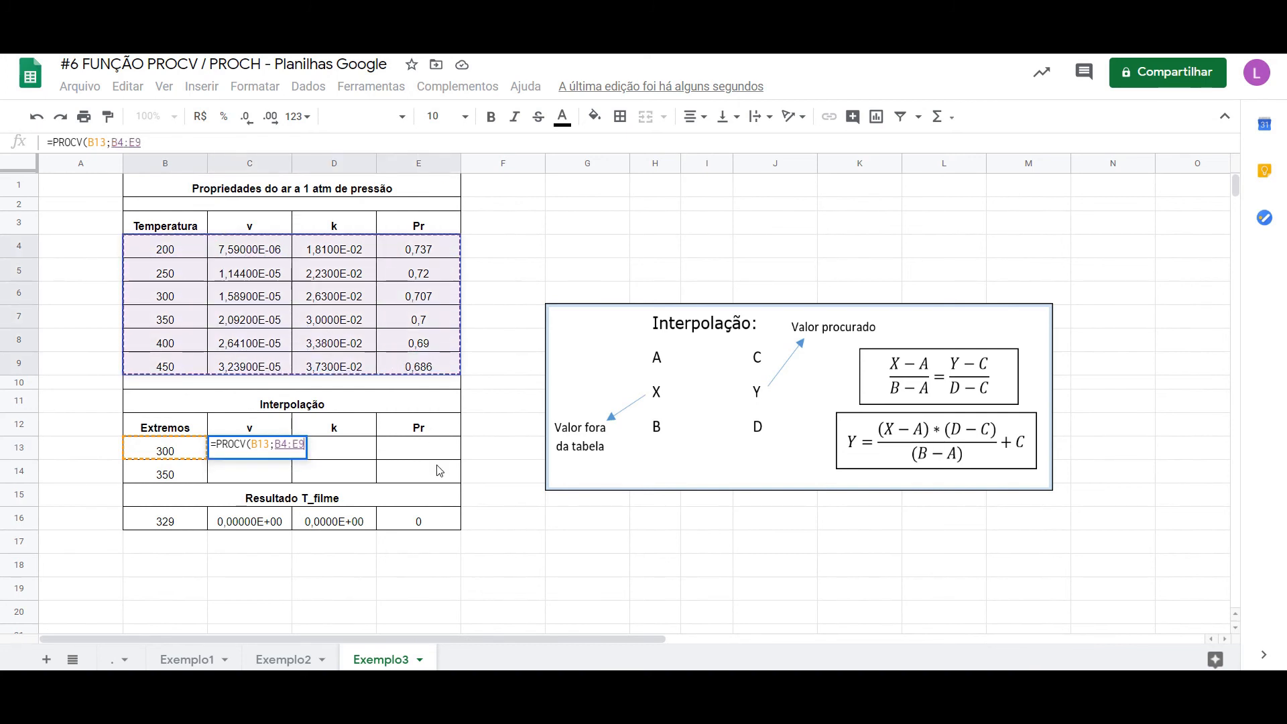
type(";")
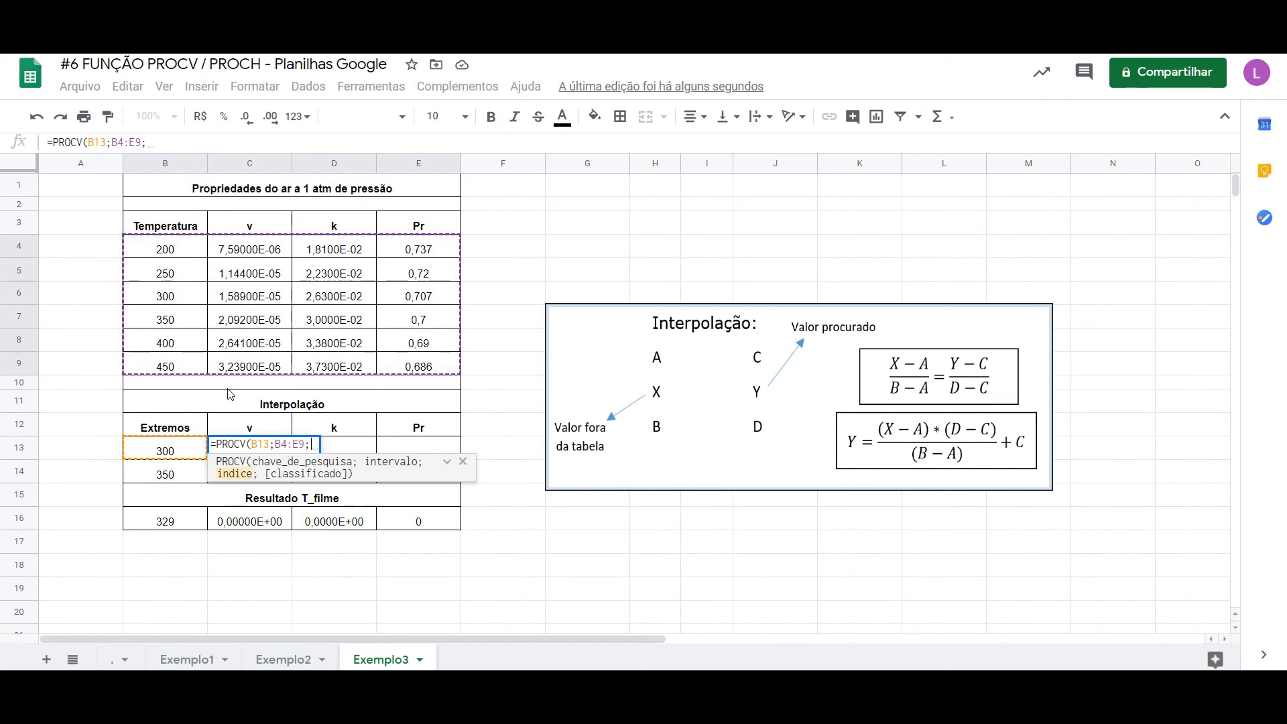
type("2")
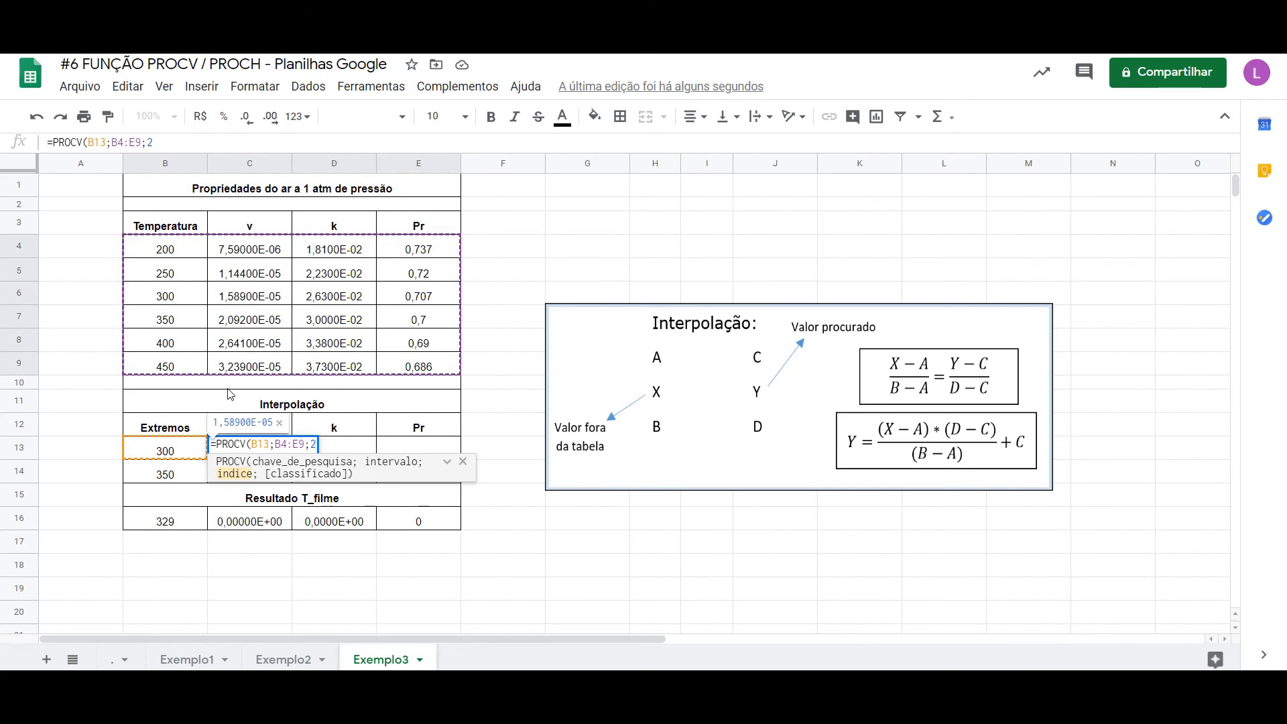
type(";")
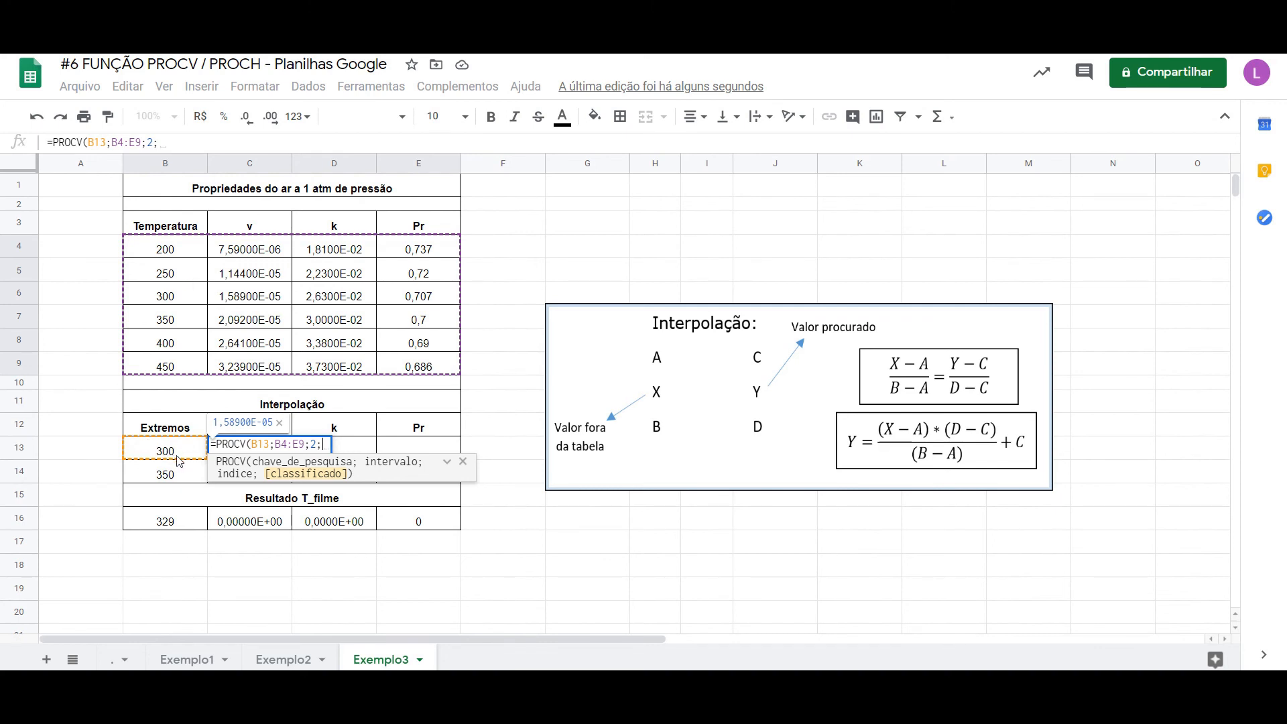
type("0")
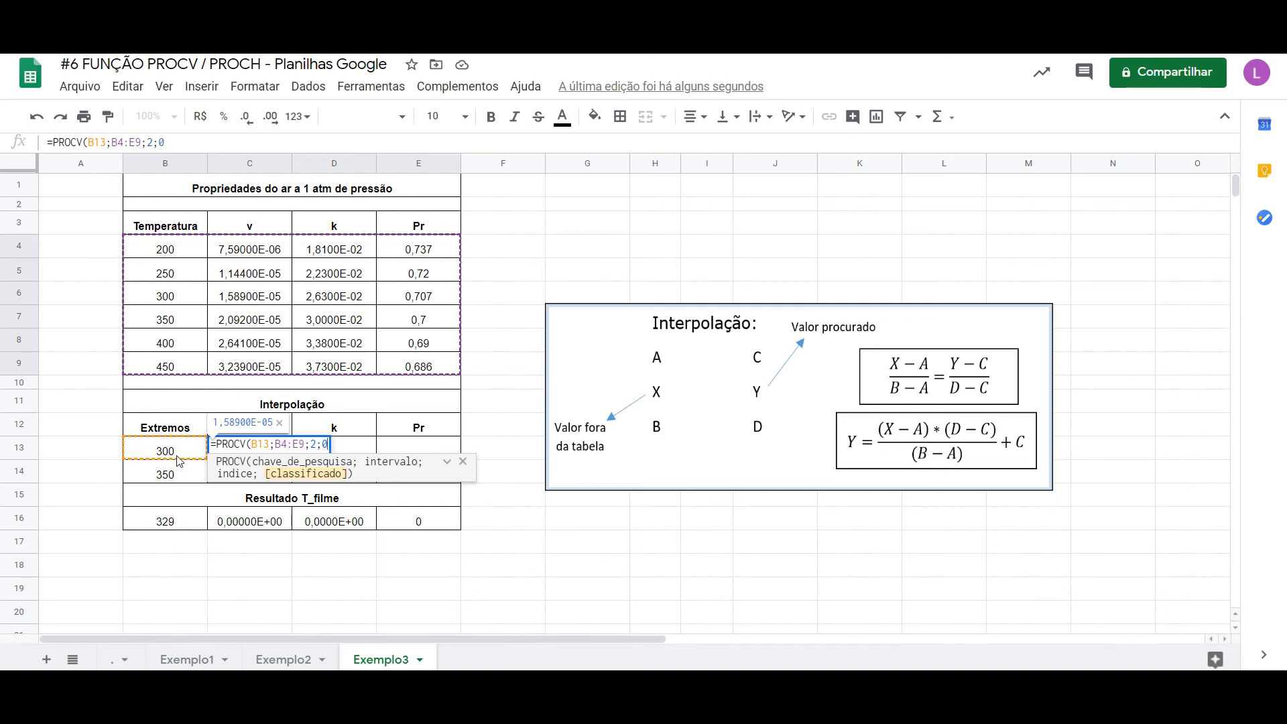
type(")")
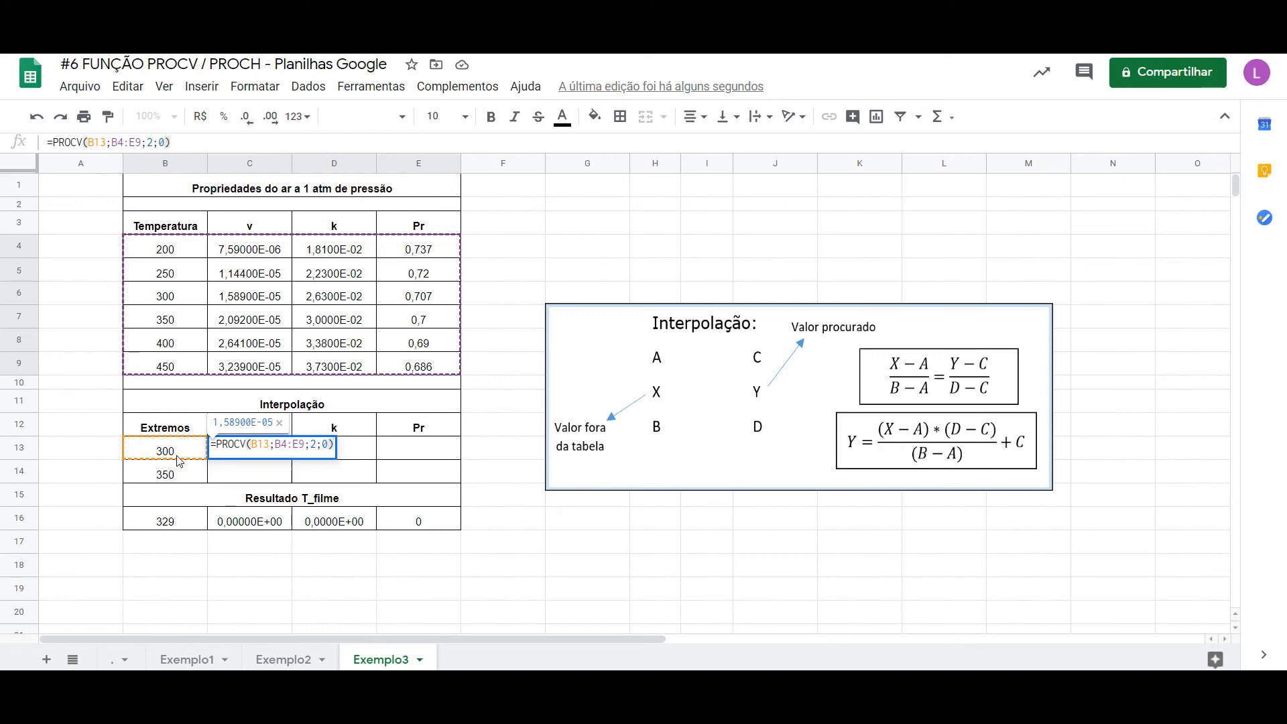
Make the lookup range absolute as $B$4:$E$9 in the C13 formula and commit it.
left_click(291, 445)
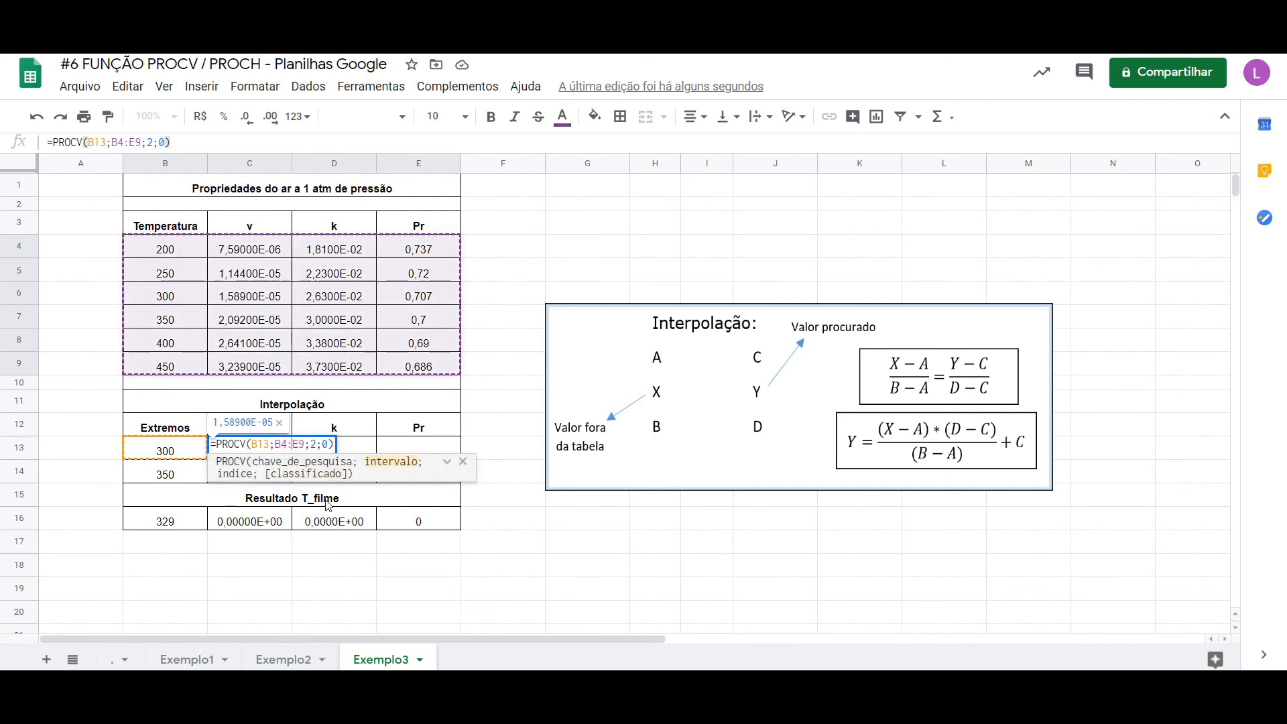
left_click_drag(306, 445, 275, 445)
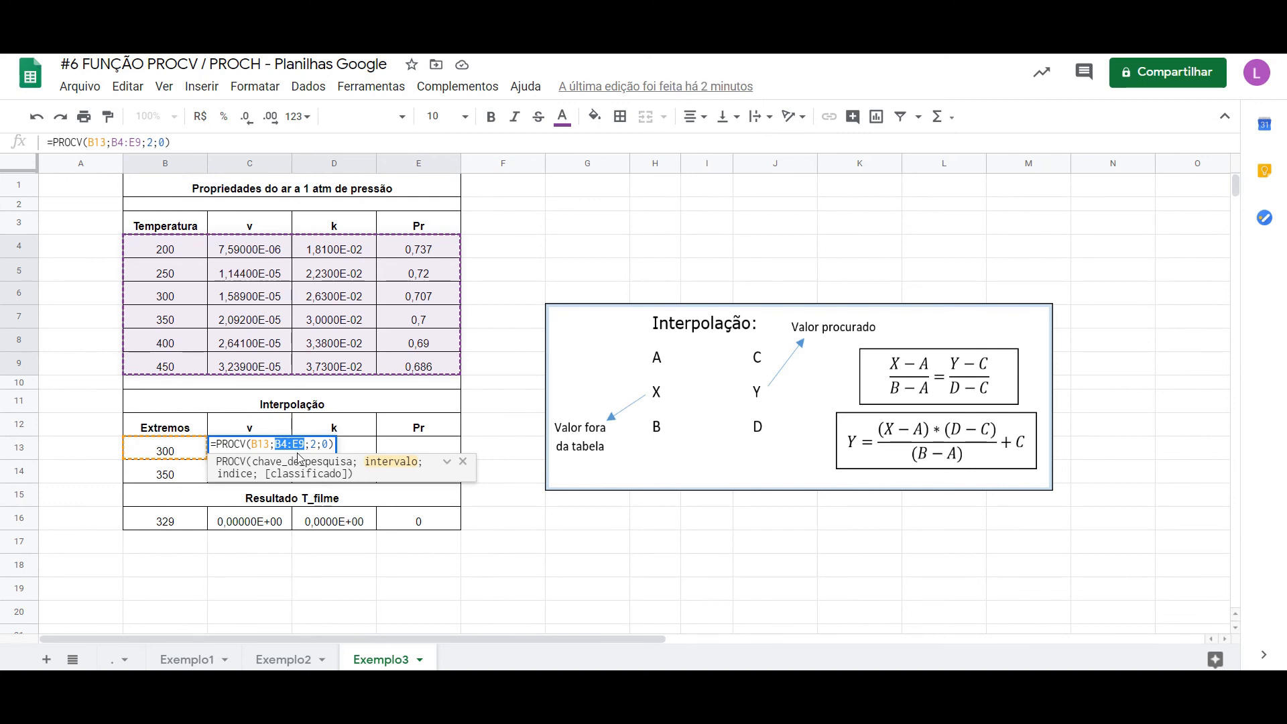
key("F4")
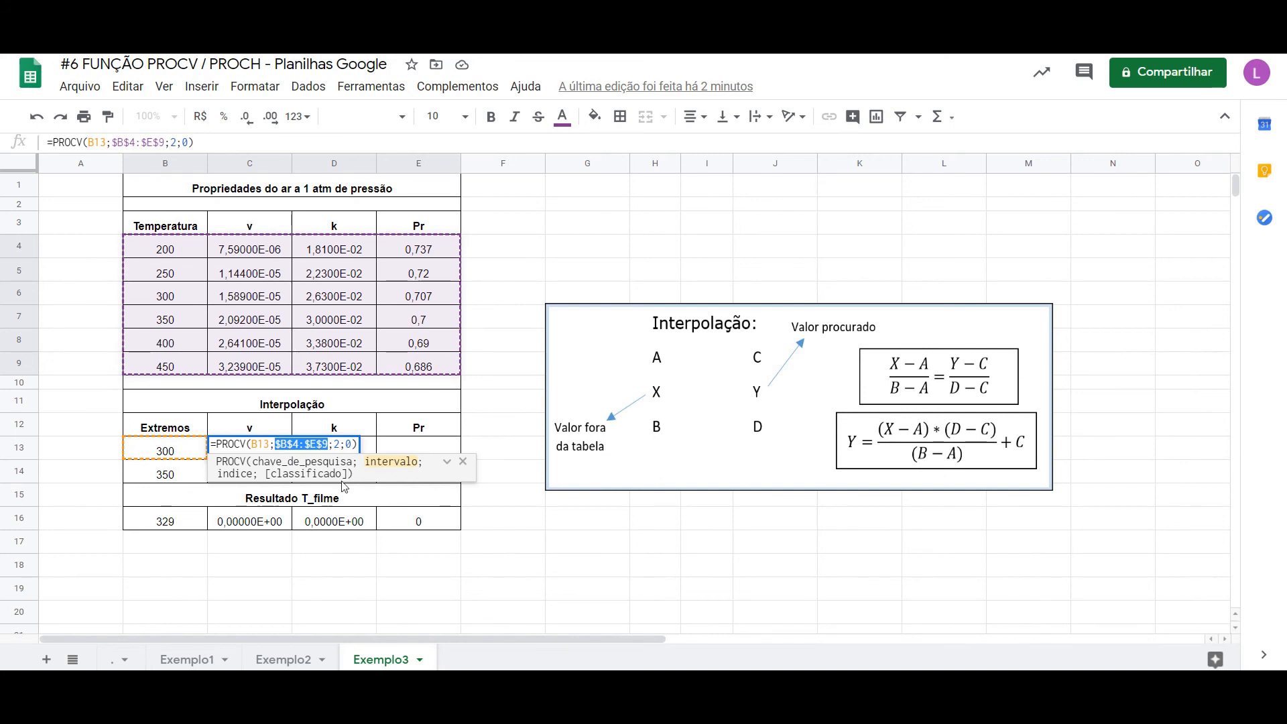
key("Return")
Fill the v lookup from C13 down to C14 and check the search key reference in the copied formula.
left_click(280, 453)
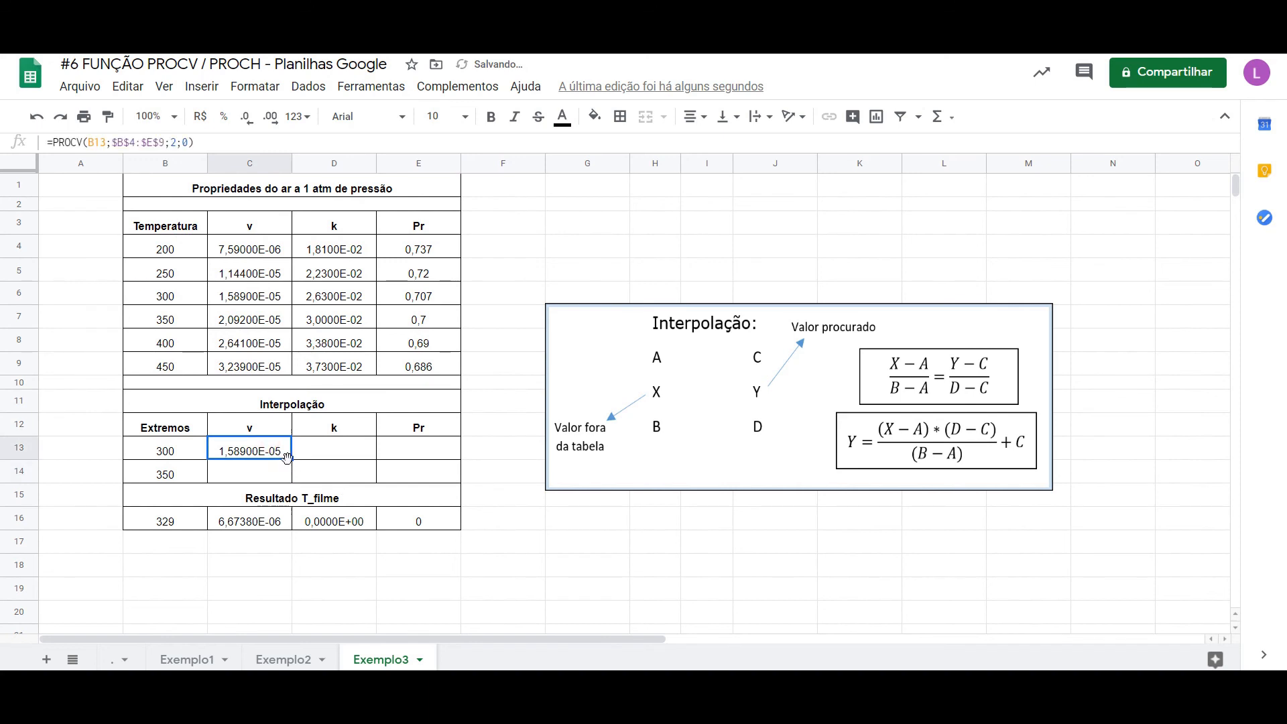
left_click_drag(291, 458, 292, 481)
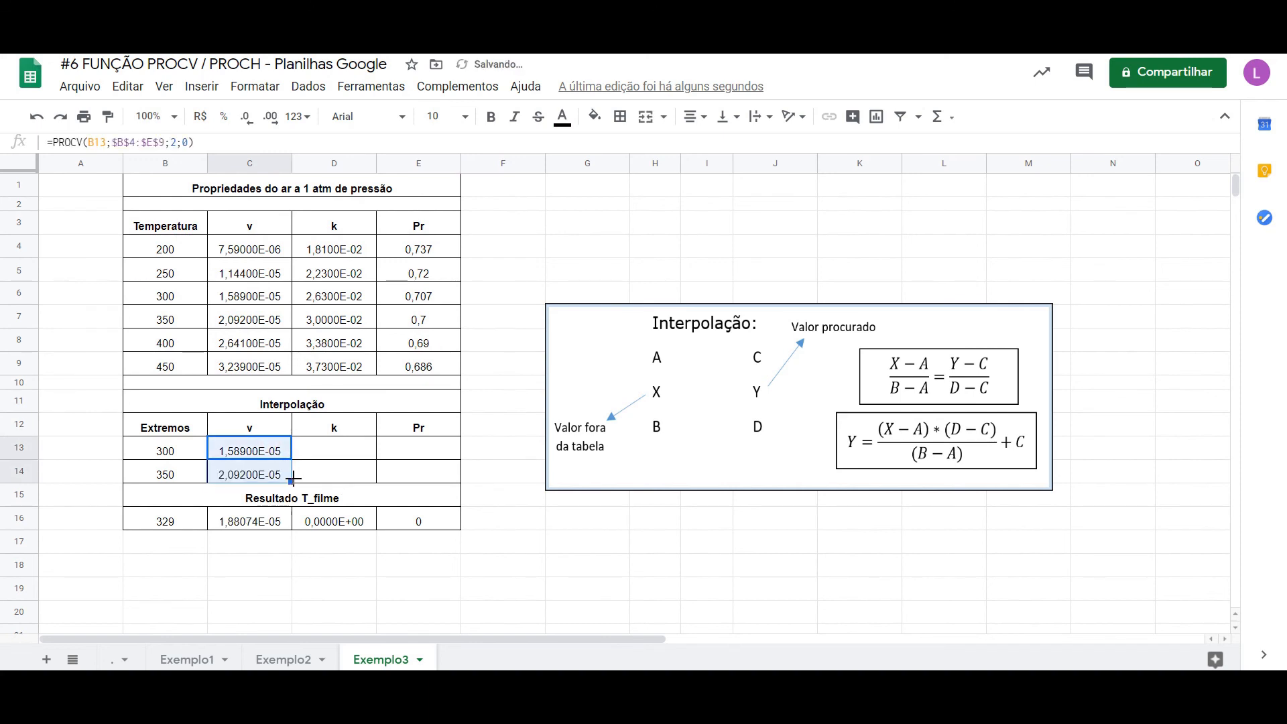
left_click(253, 474)
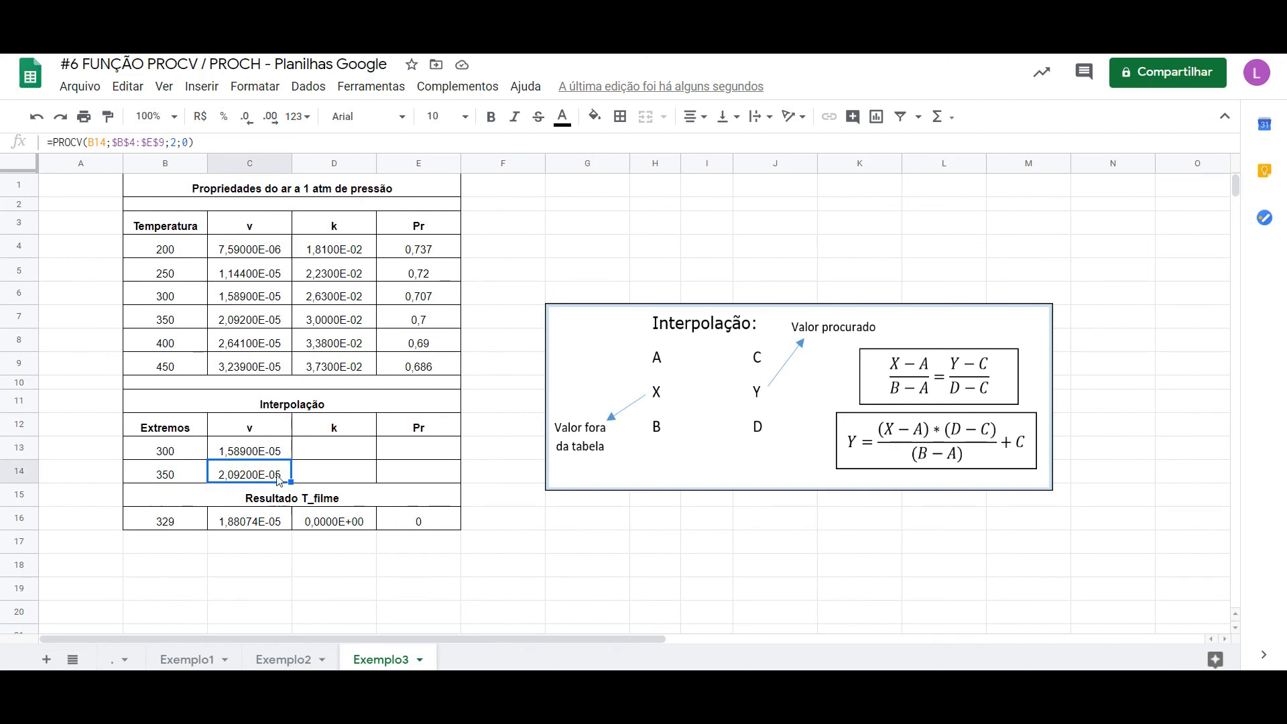
double_click(105, 141)
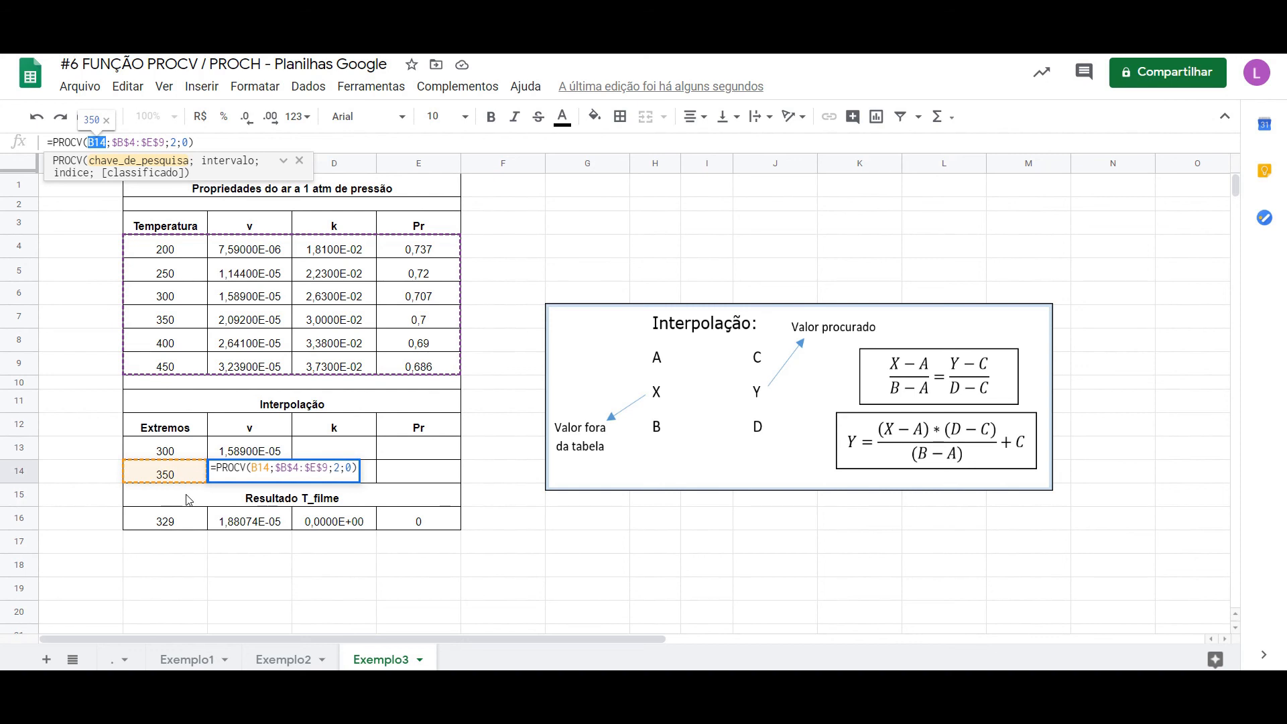
key("Return")
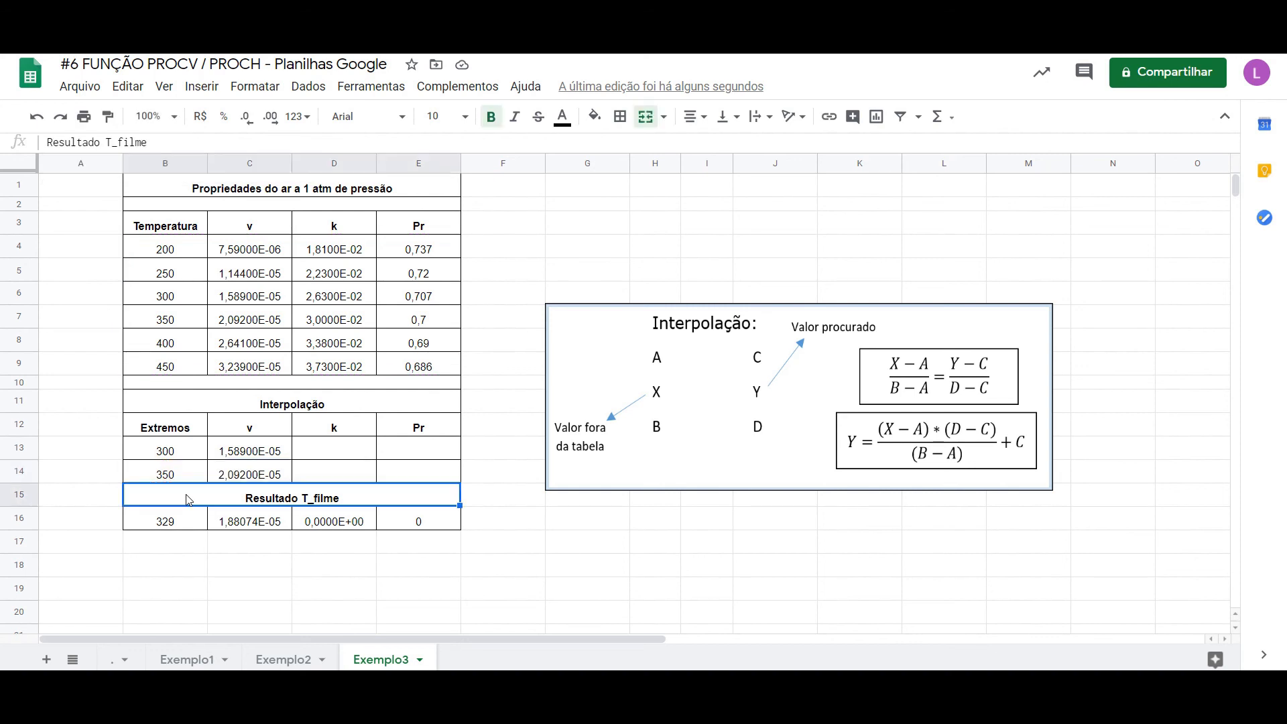
Copy the full formula text of the v lookup in C13.
left_click(263, 449)
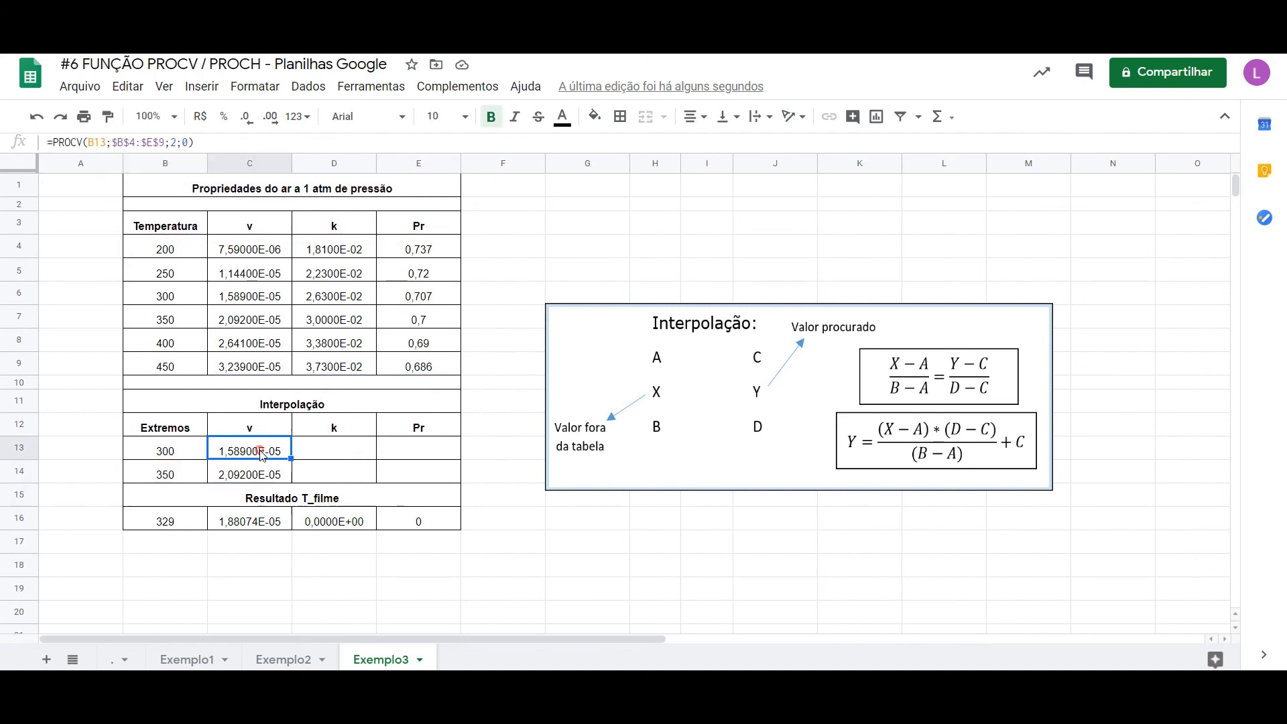
left_click(343, 457)
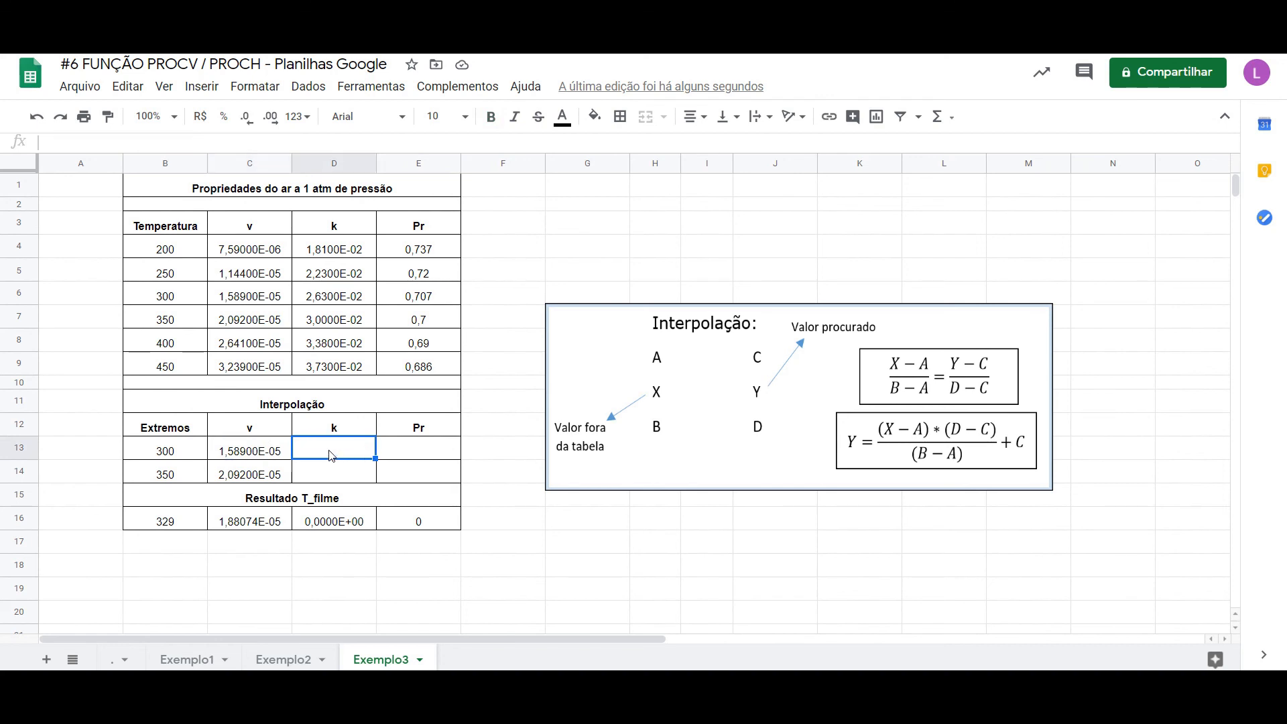
left_click(270, 449)
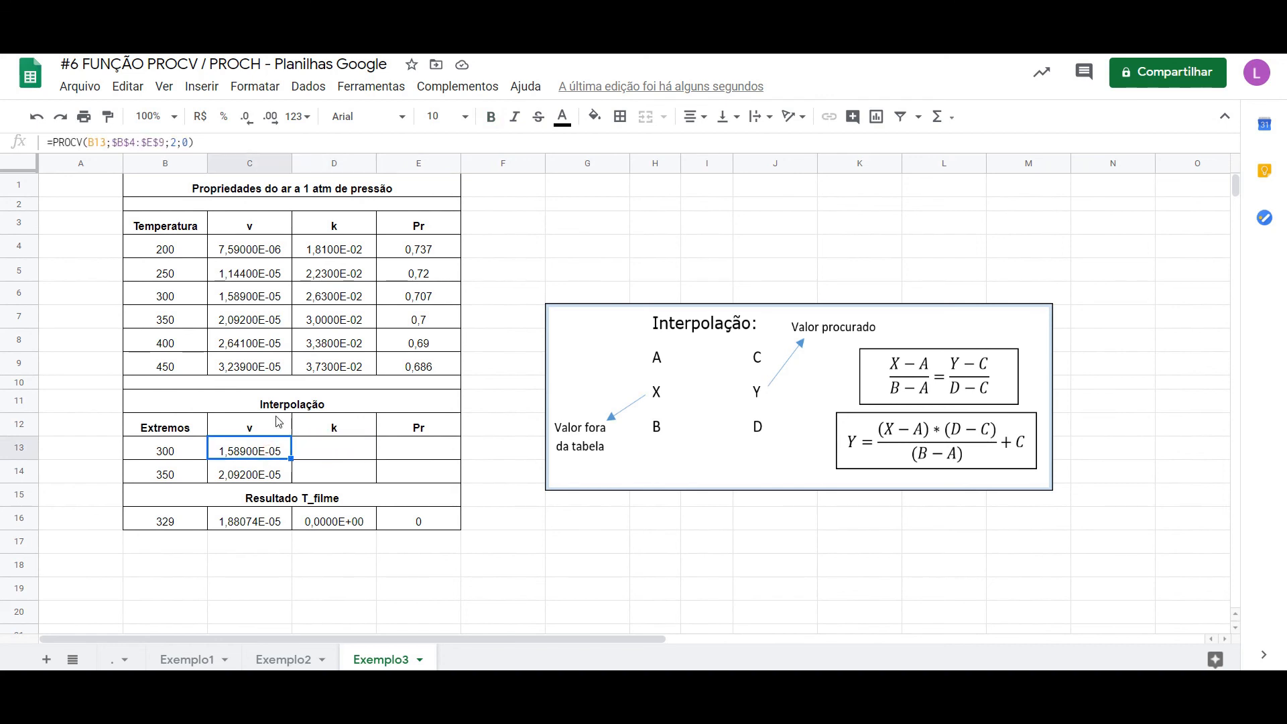
left_click_drag(214, 142, 20, 141)
key("ctrl+c")
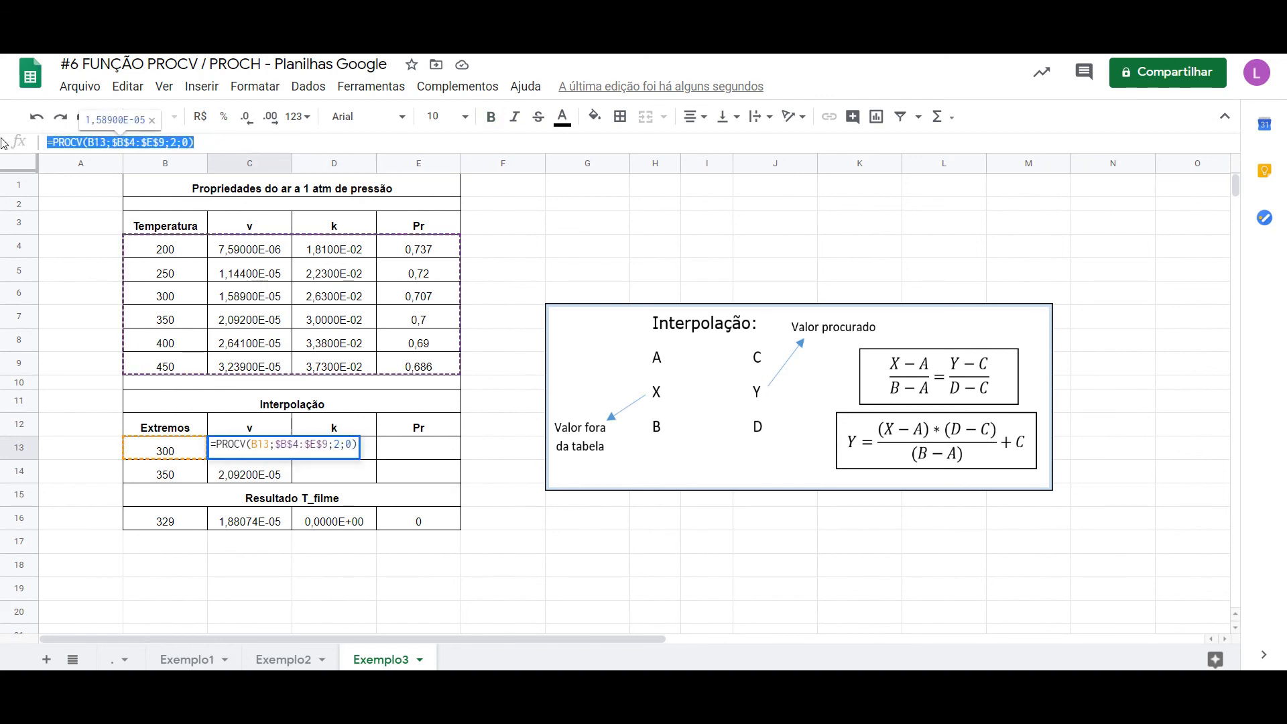
Paste the formula into the k cell D13 with column index 3, as =PROCV(B13;$B$4:$E$9;3;0), and fill it down to D14.
key("Tab")
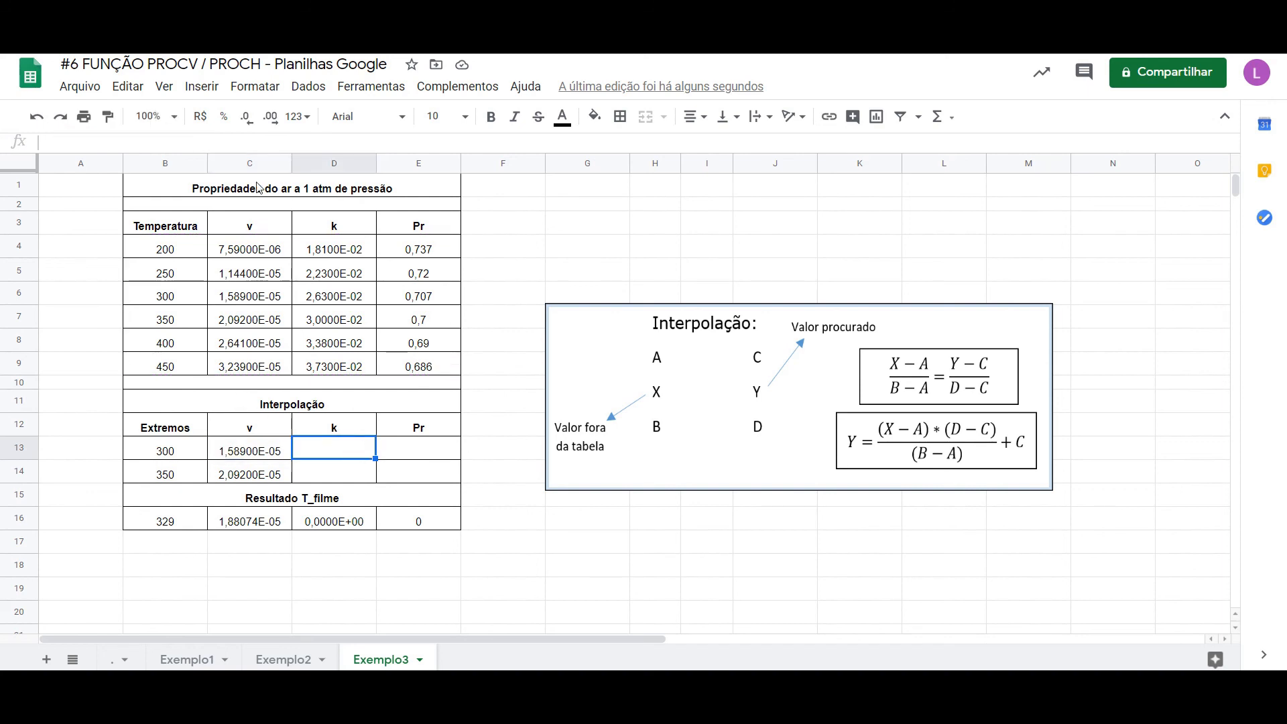
left_click(267, 141)
key("ctrl+v")
left_click_drag(170, 141, 176, 142)
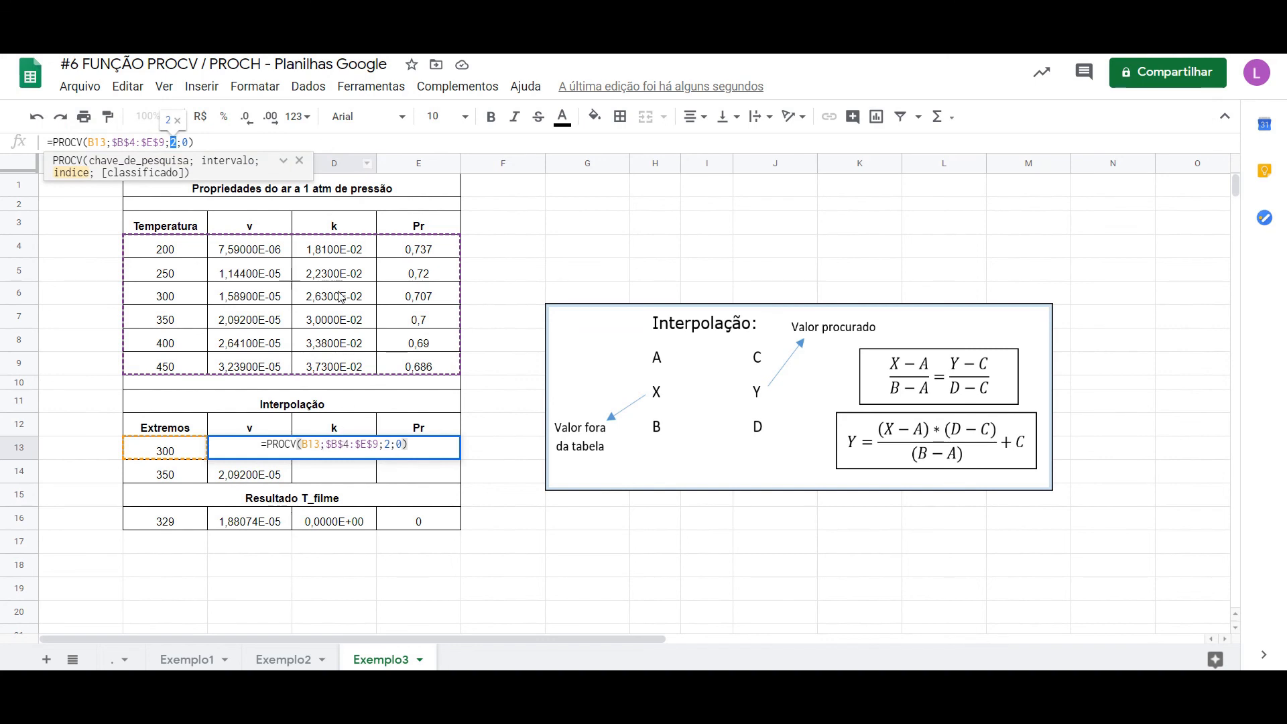
type("3")
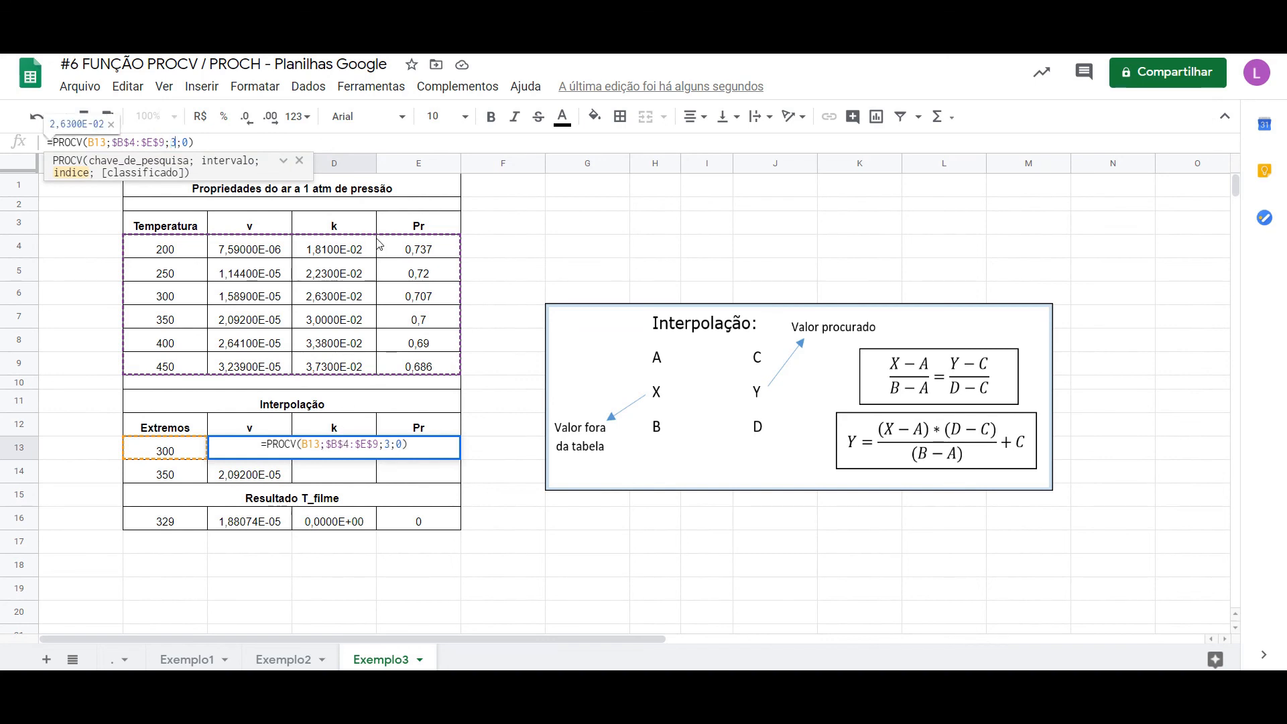
key("Return")
left_click(362, 451)
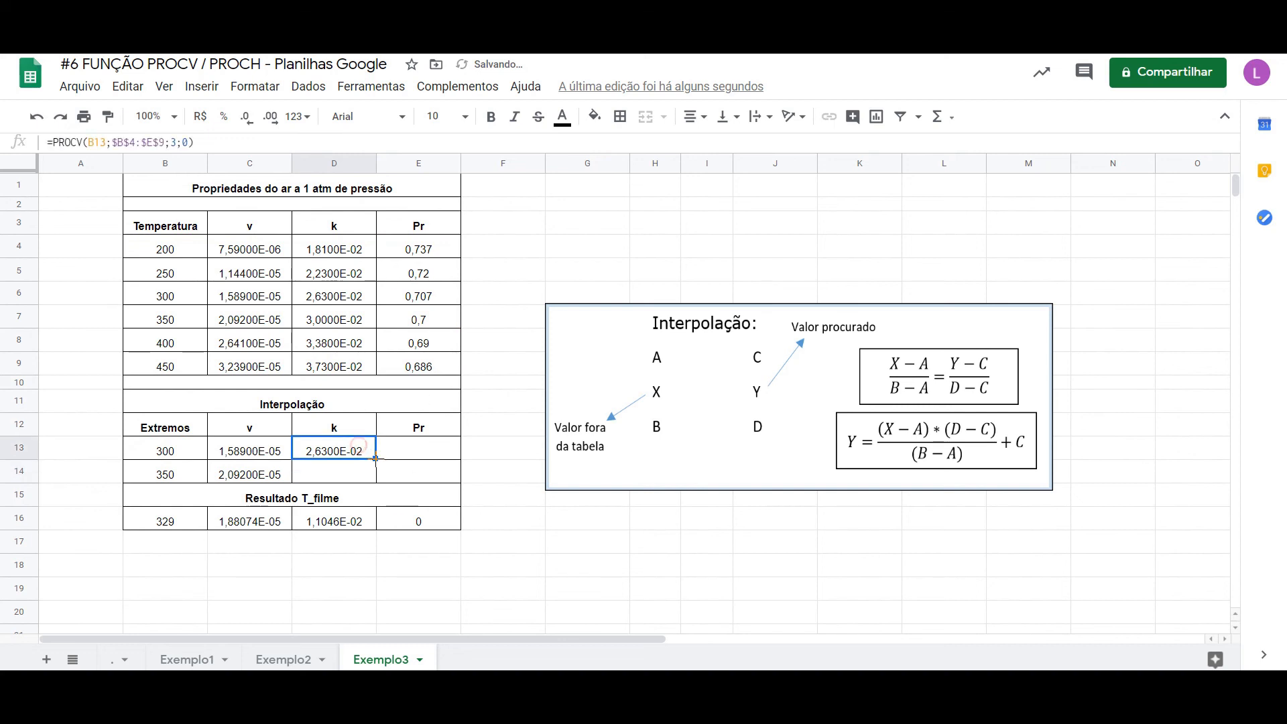
left_click_drag(375, 459, 375, 481)
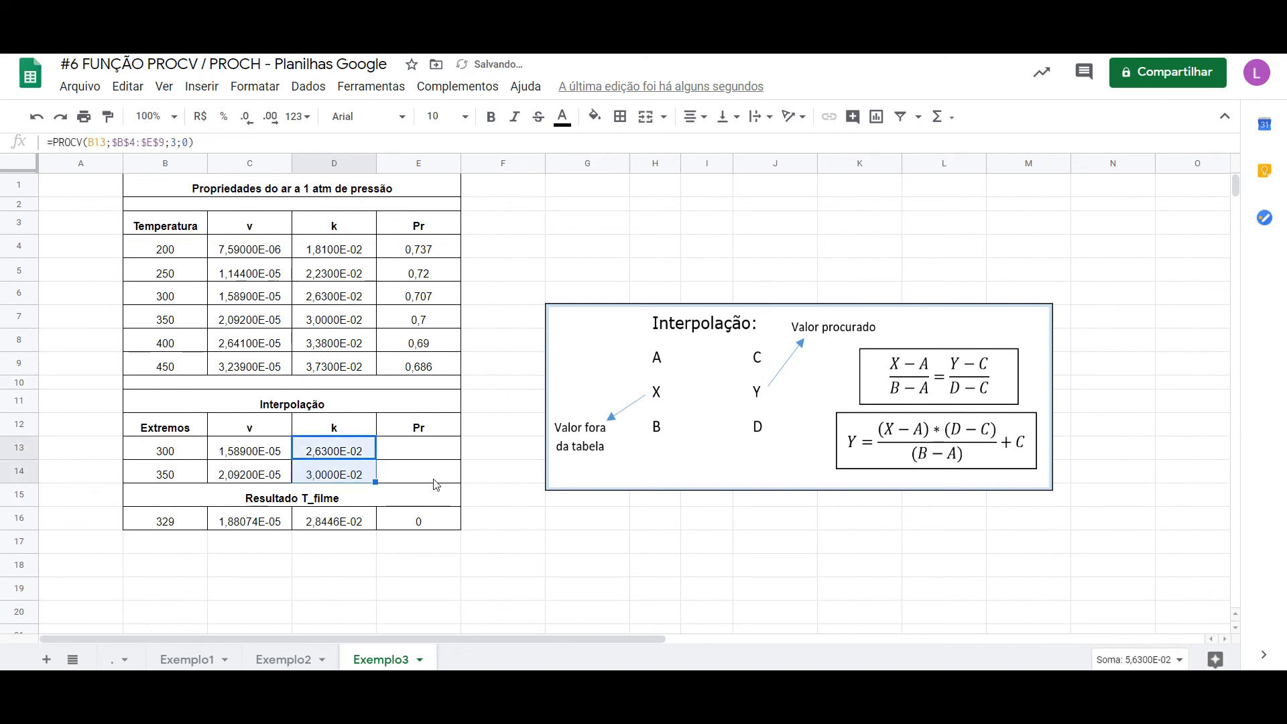
Paste the lookup formula into the Pr cell E13 with column index 4, as =PROCV(B13;$B$4:$E$9;4;0), and fill it down to E14.
left_click(441, 453)
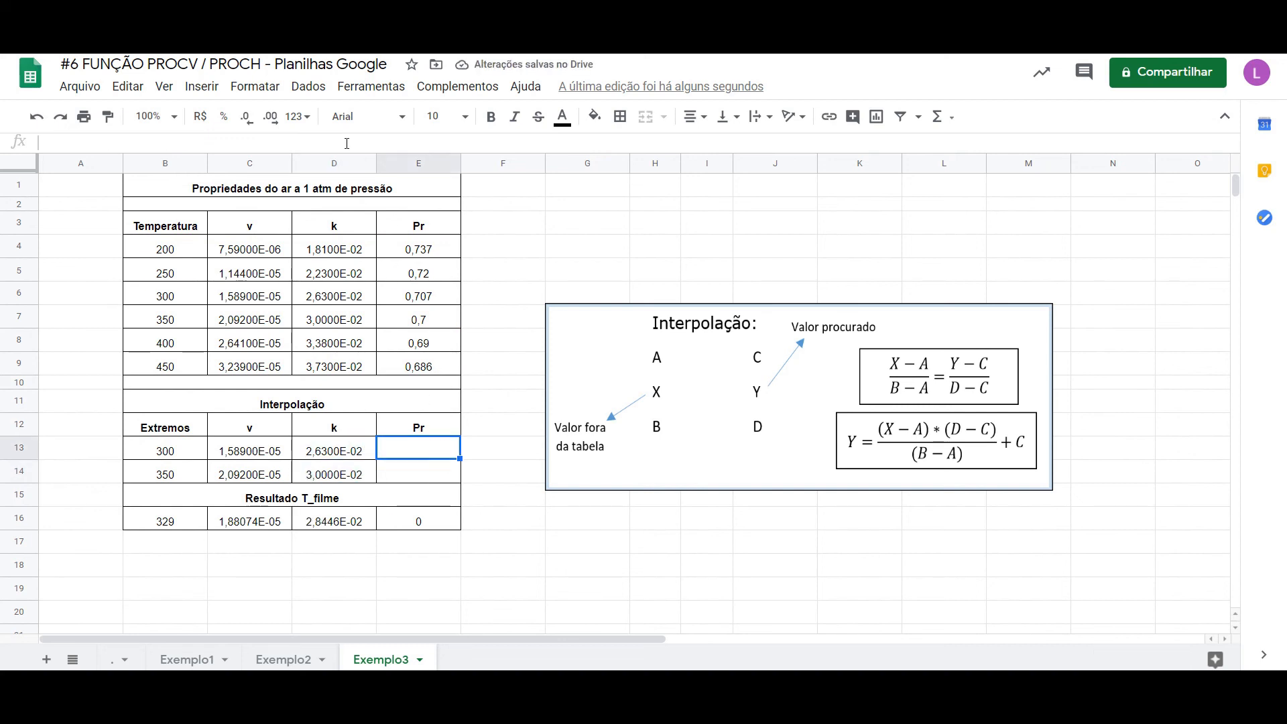
key("Left")
left_click(175, 141)
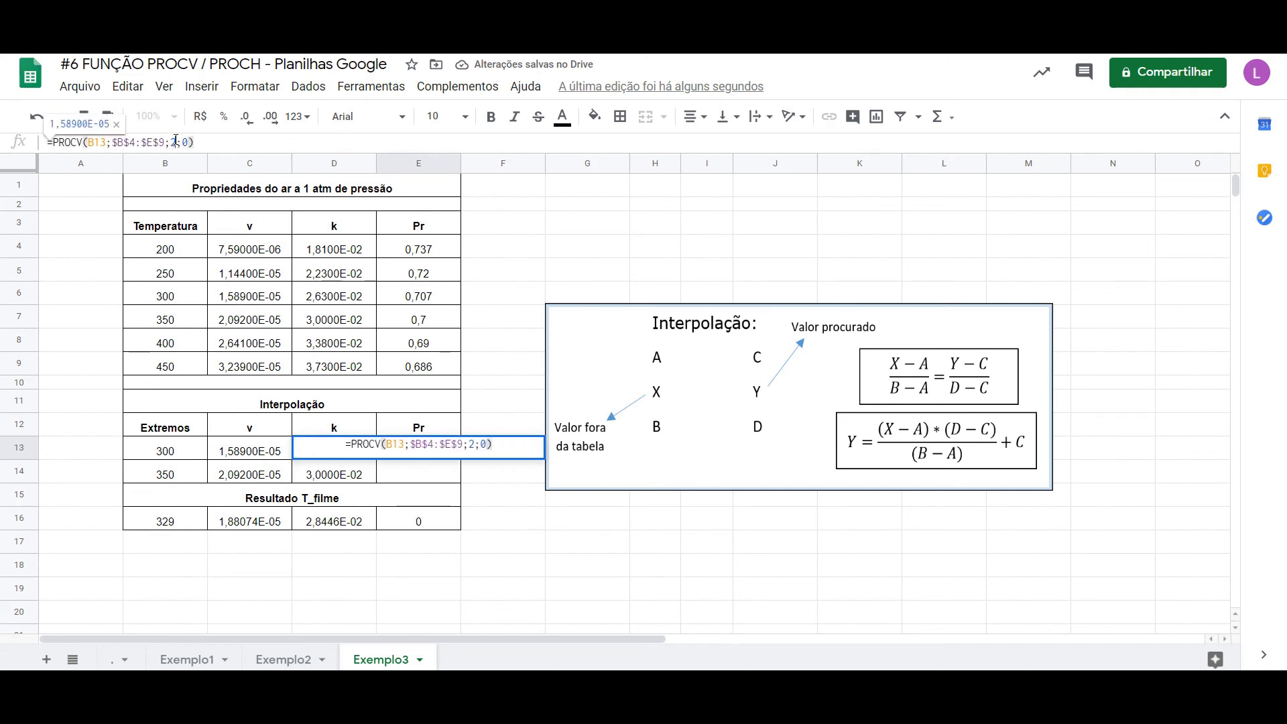
double_click(175, 141)
type("4")
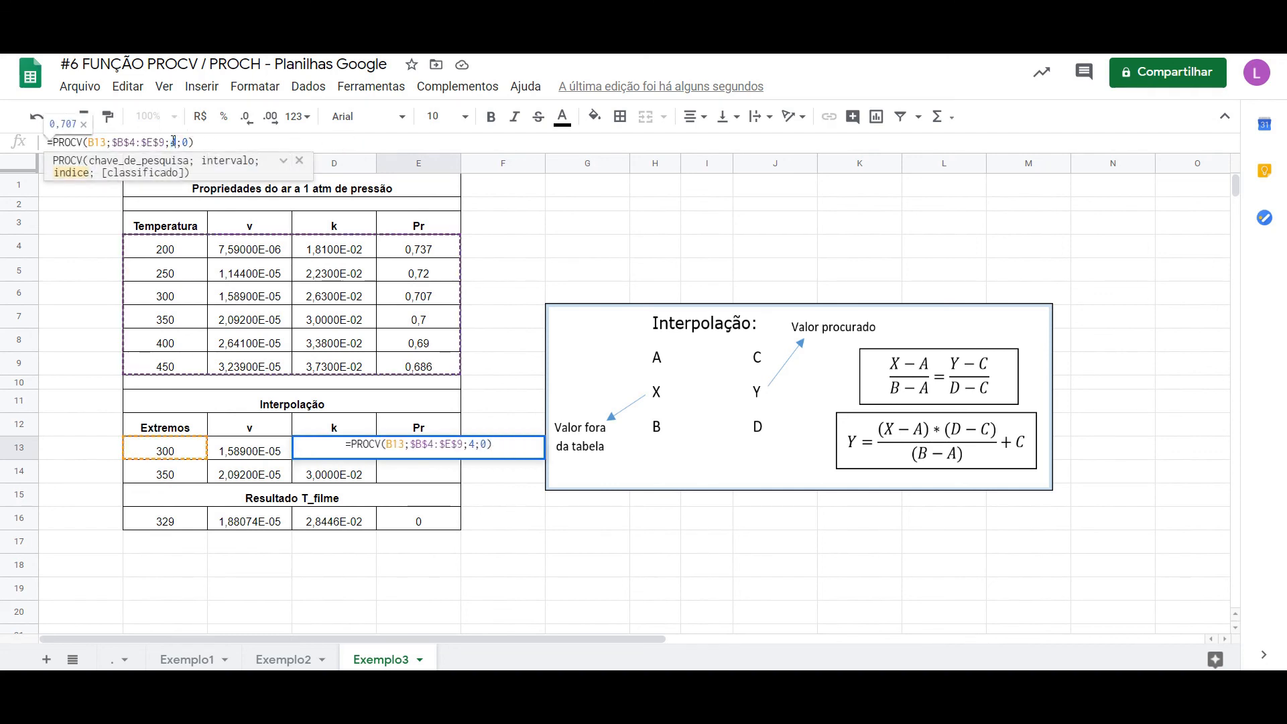
key("Return")
left_click(437, 455)
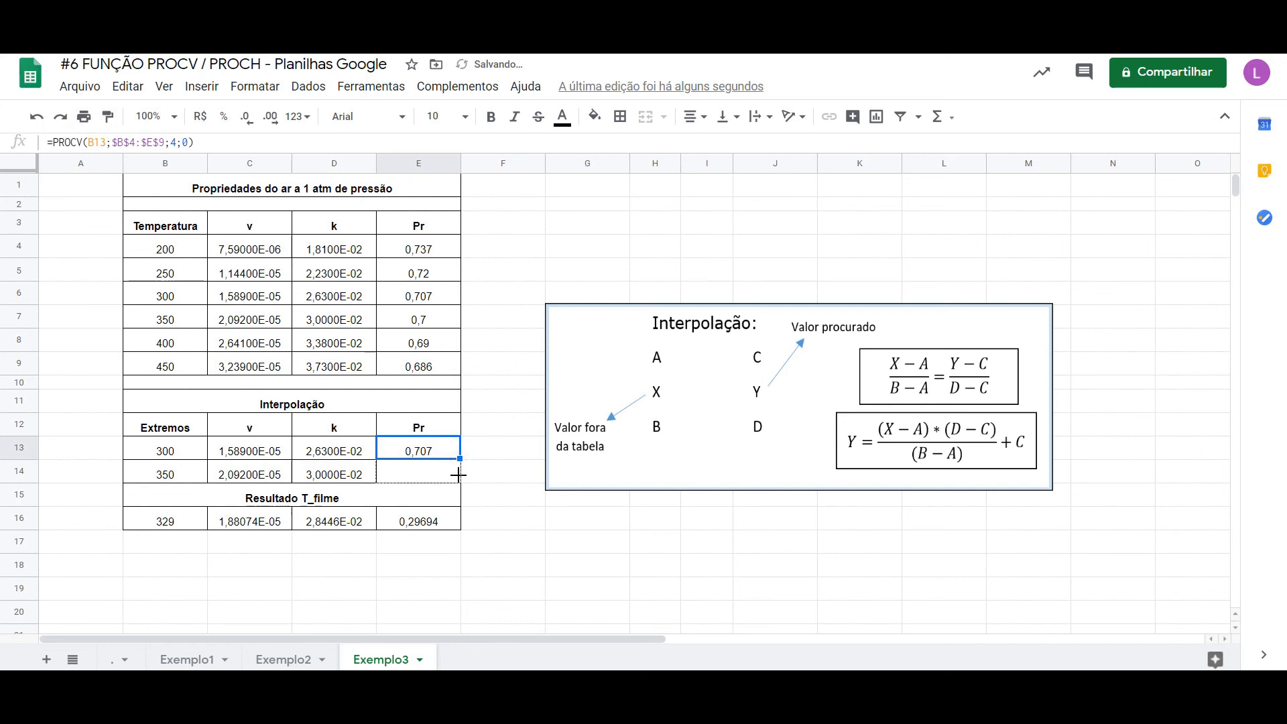
left_click_drag(458, 475, 459, 476)
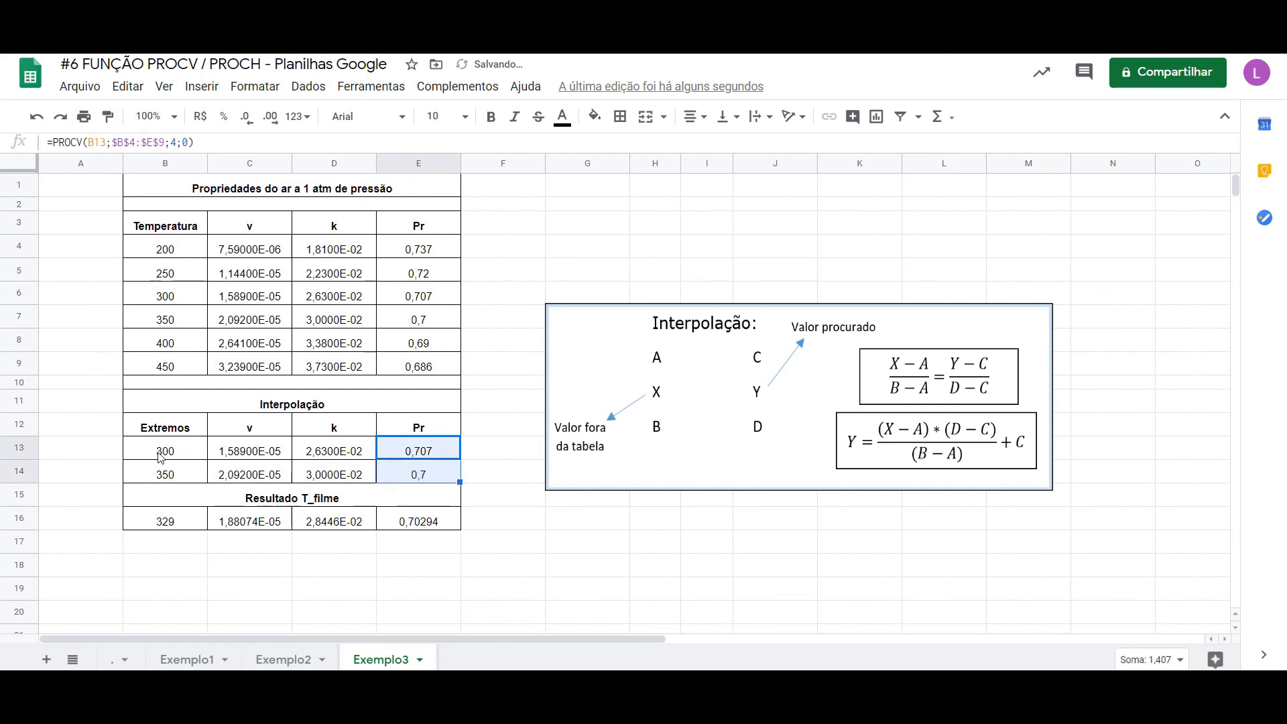
Compare the looked-up extremes in rows 13 and 14 with the 300 and 350 rows of the air properties table.
left_click_drag(161, 457, 424, 456)
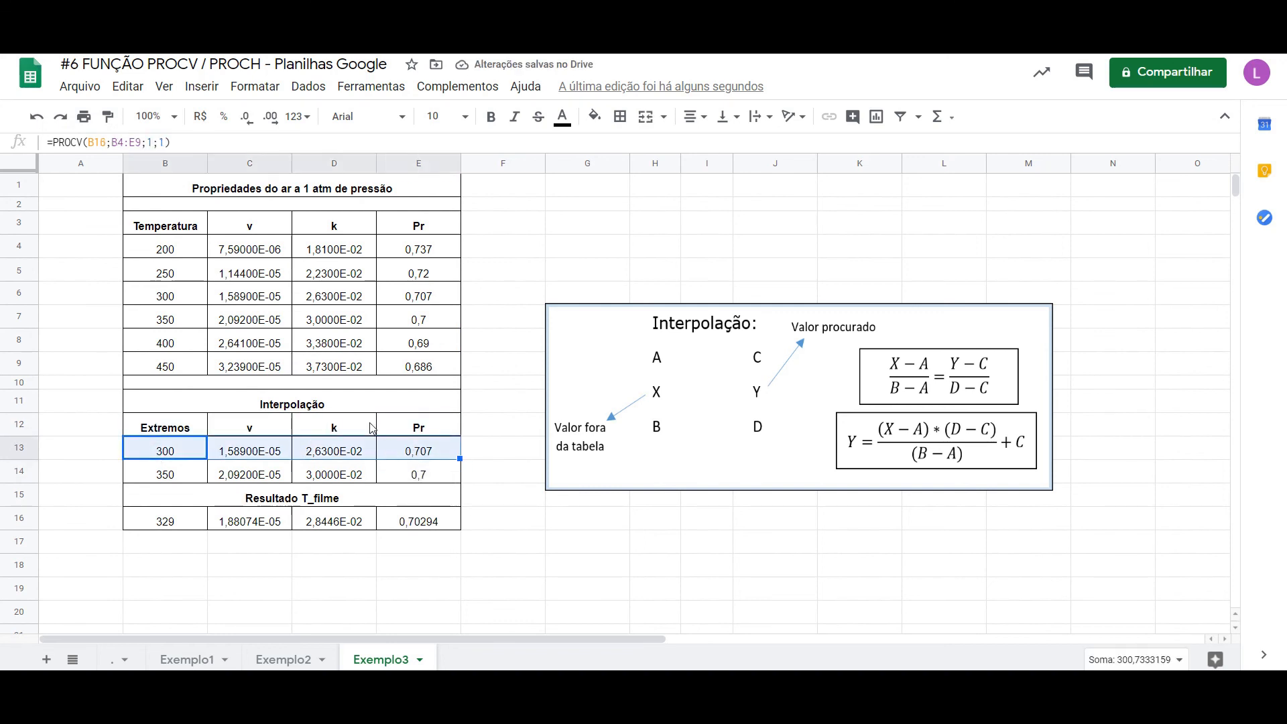
left_click_drag(180, 299, 413, 293)
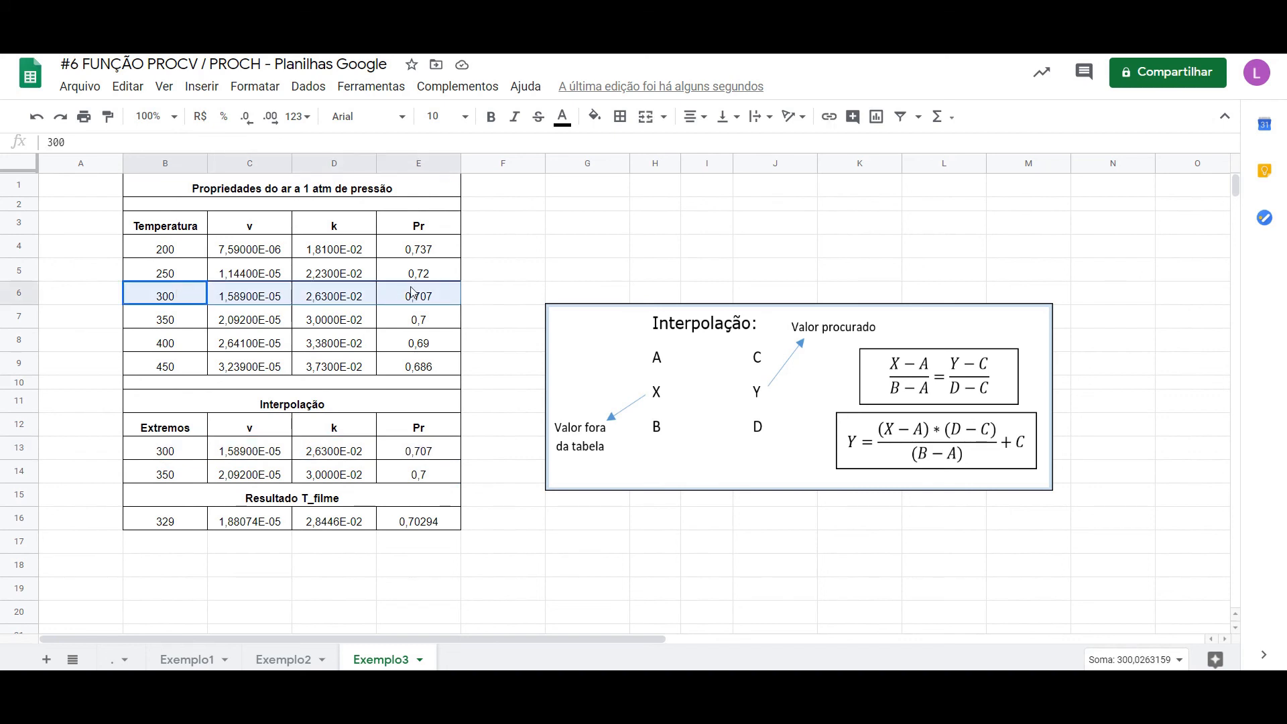
left_click_drag(177, 477, 448, 481)
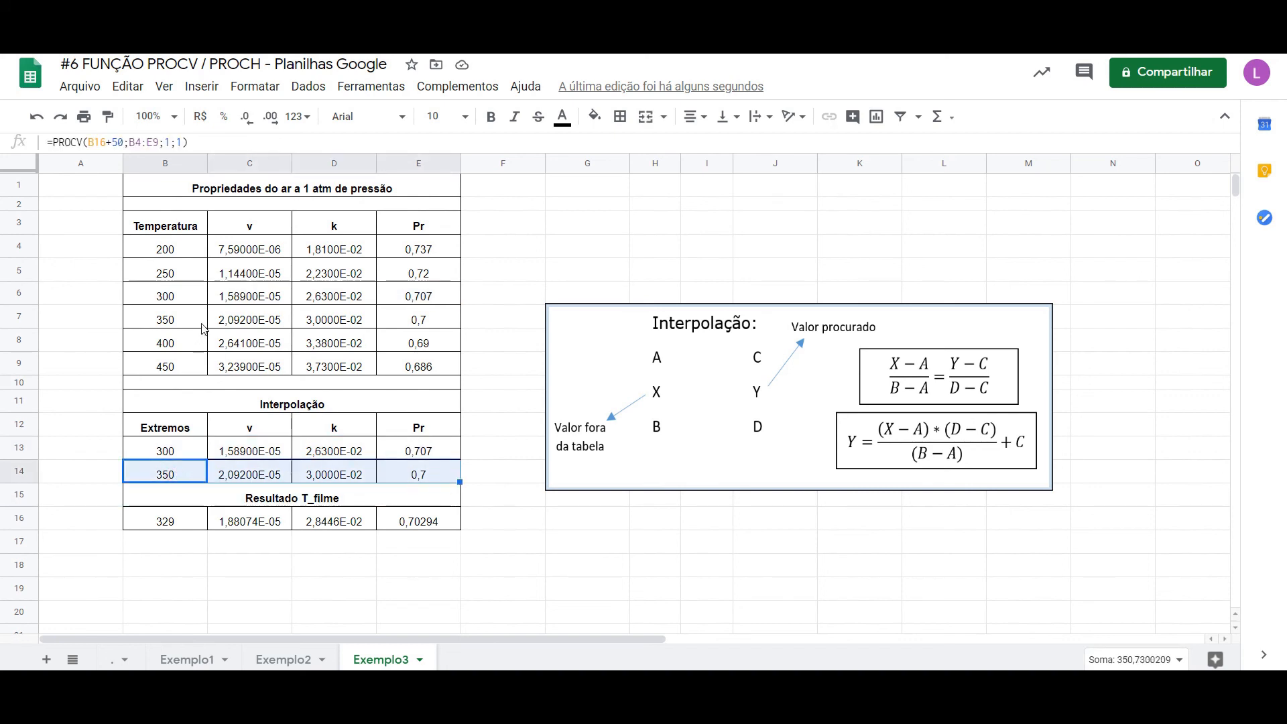
left_click_drag(203, 326, 415, 319)
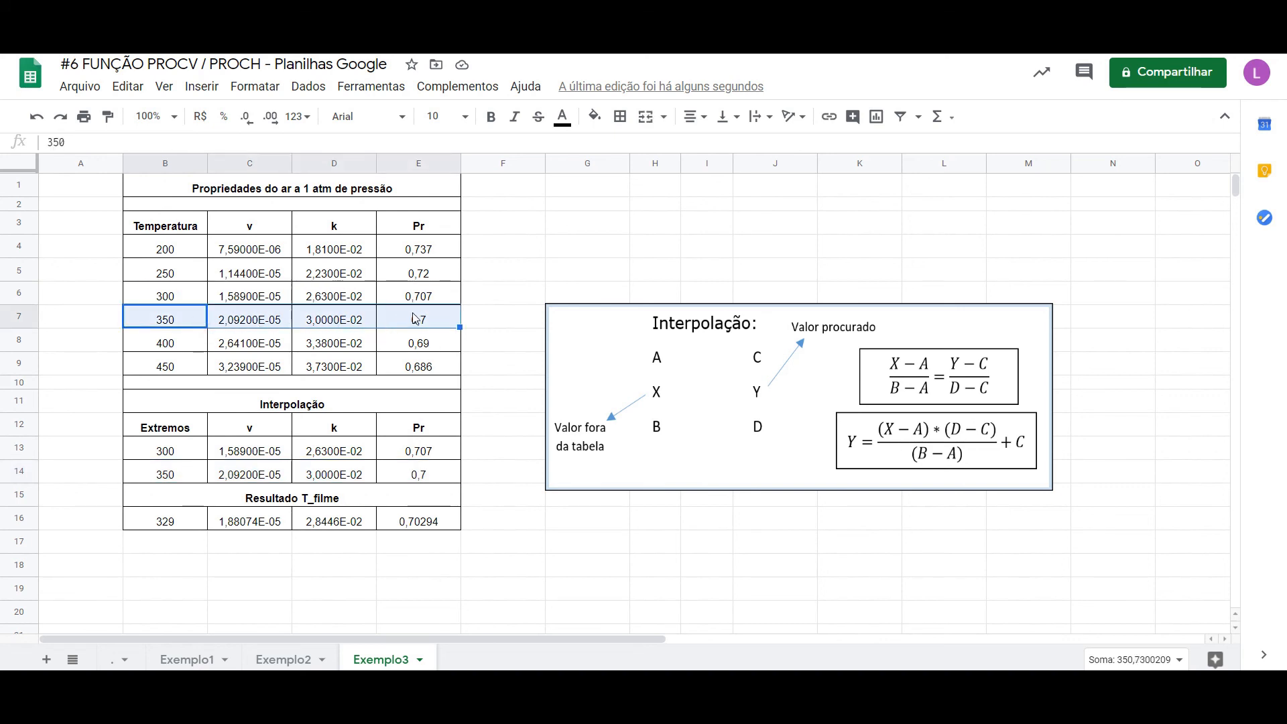
left_click(422, 448)
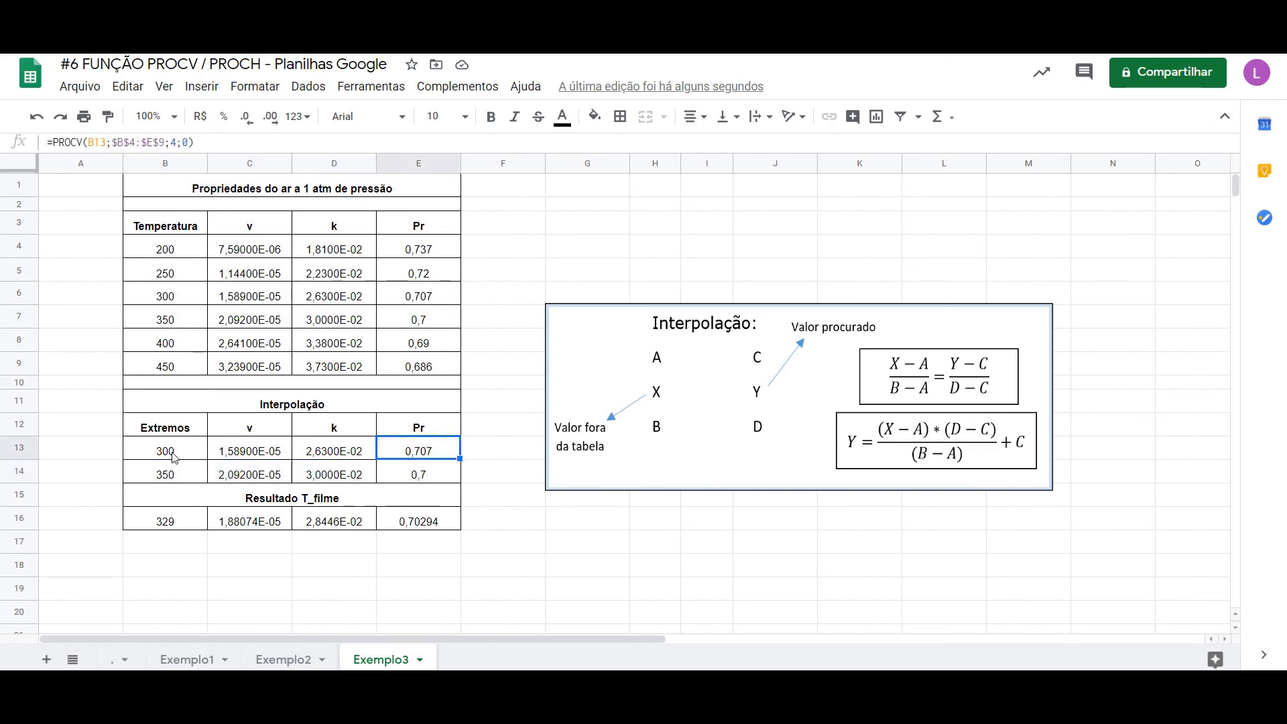
Inspect the interpolation formula for v in C16 and its cell references, leaving it unedited.
left_click(270, 523)
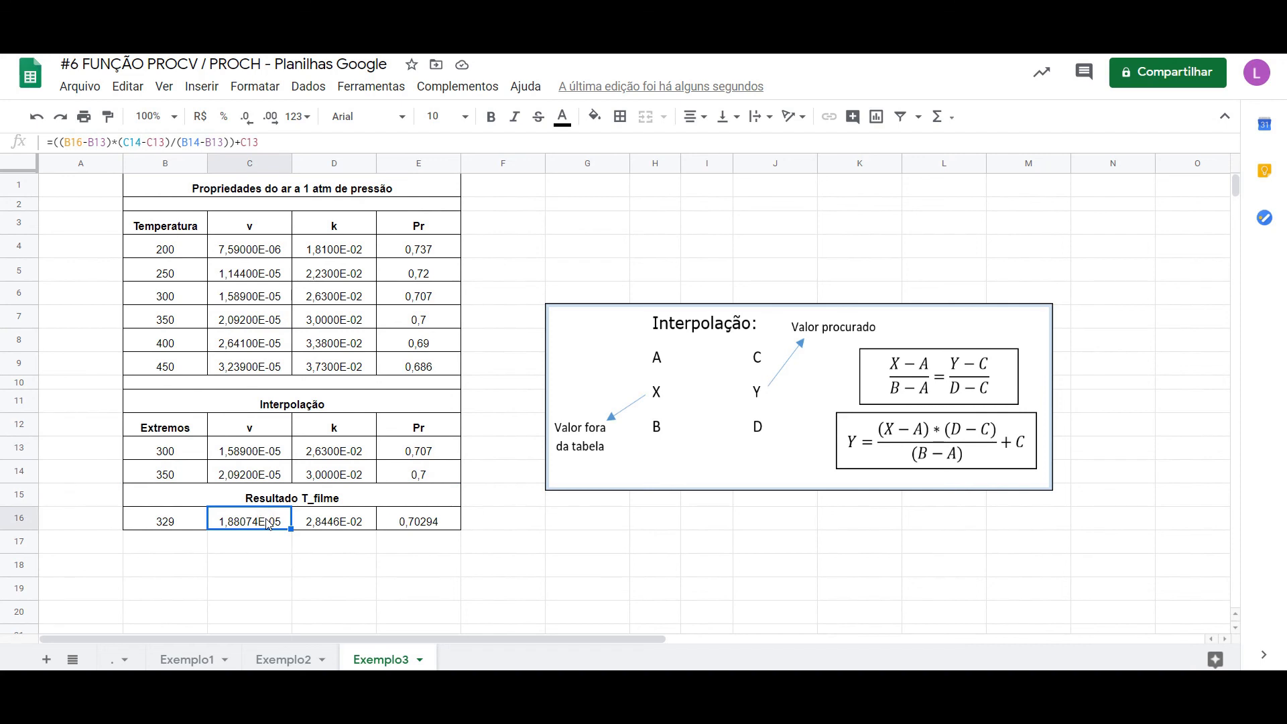
left_click_drag(282, 142, 45, 142)
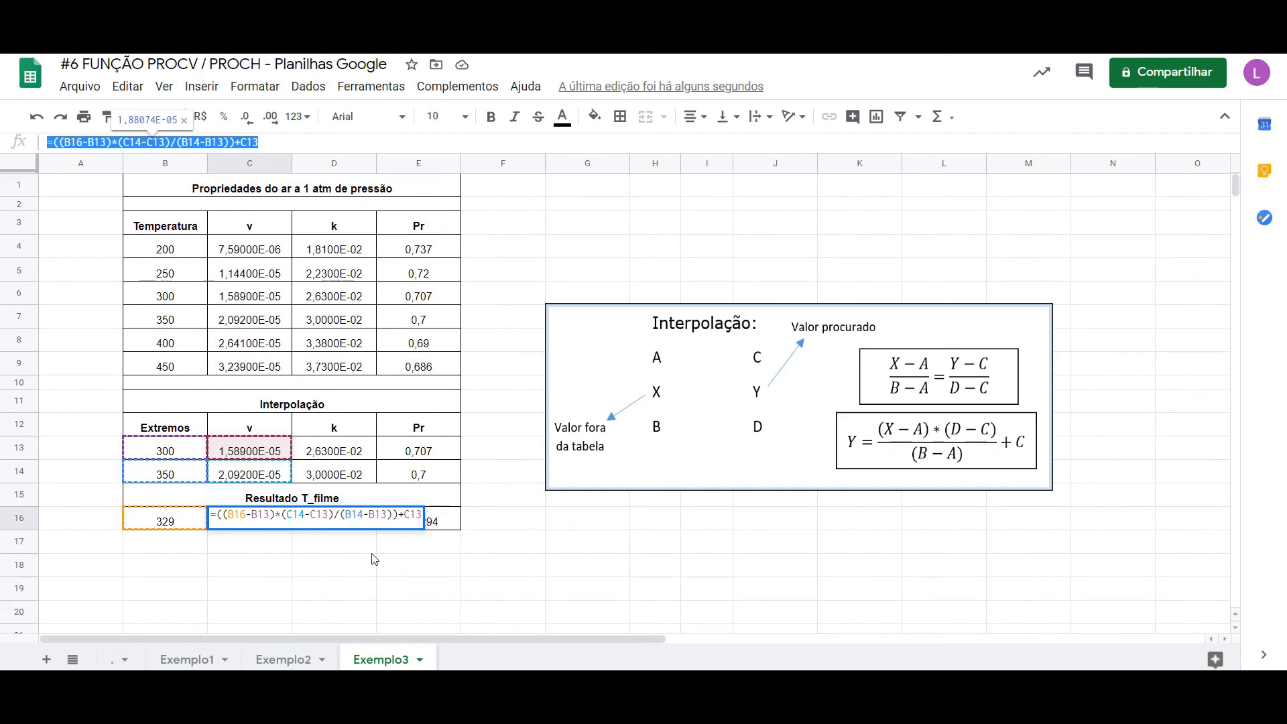
left_click(190, 564)
Set the T_filme temperature in B16 to 215 to test the interpolation.
left_click(182, 527)
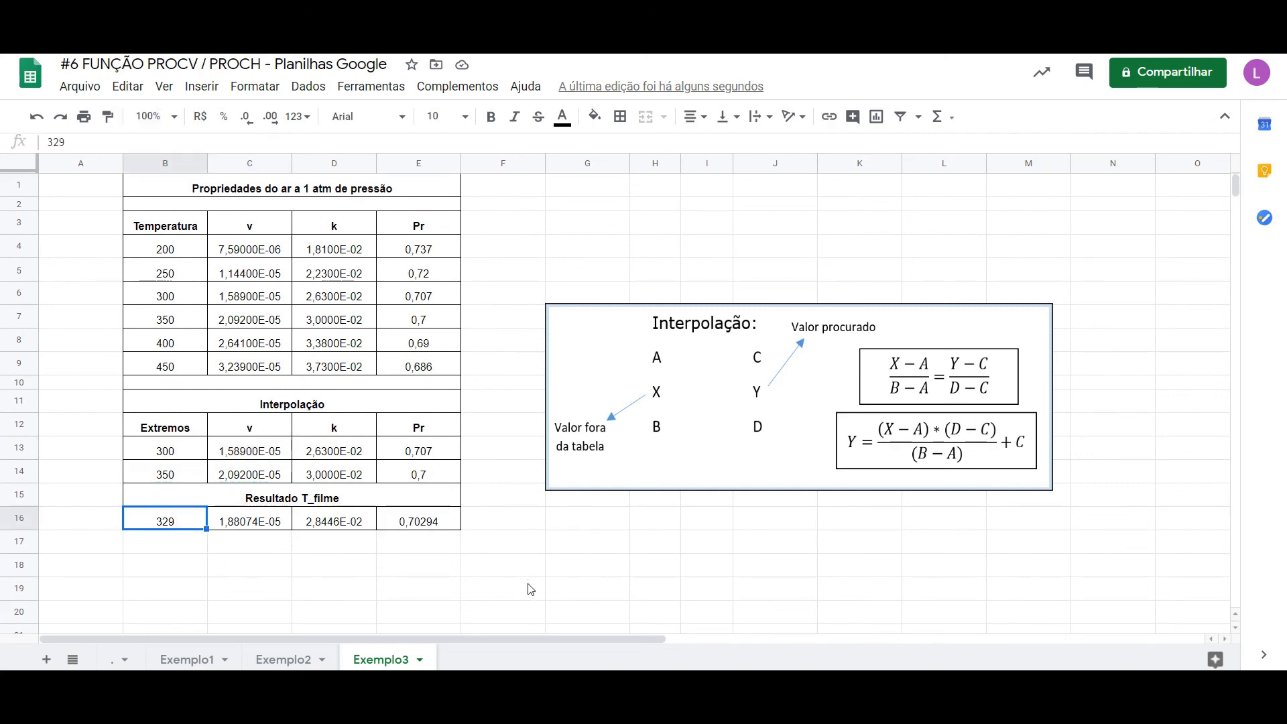
type("215")
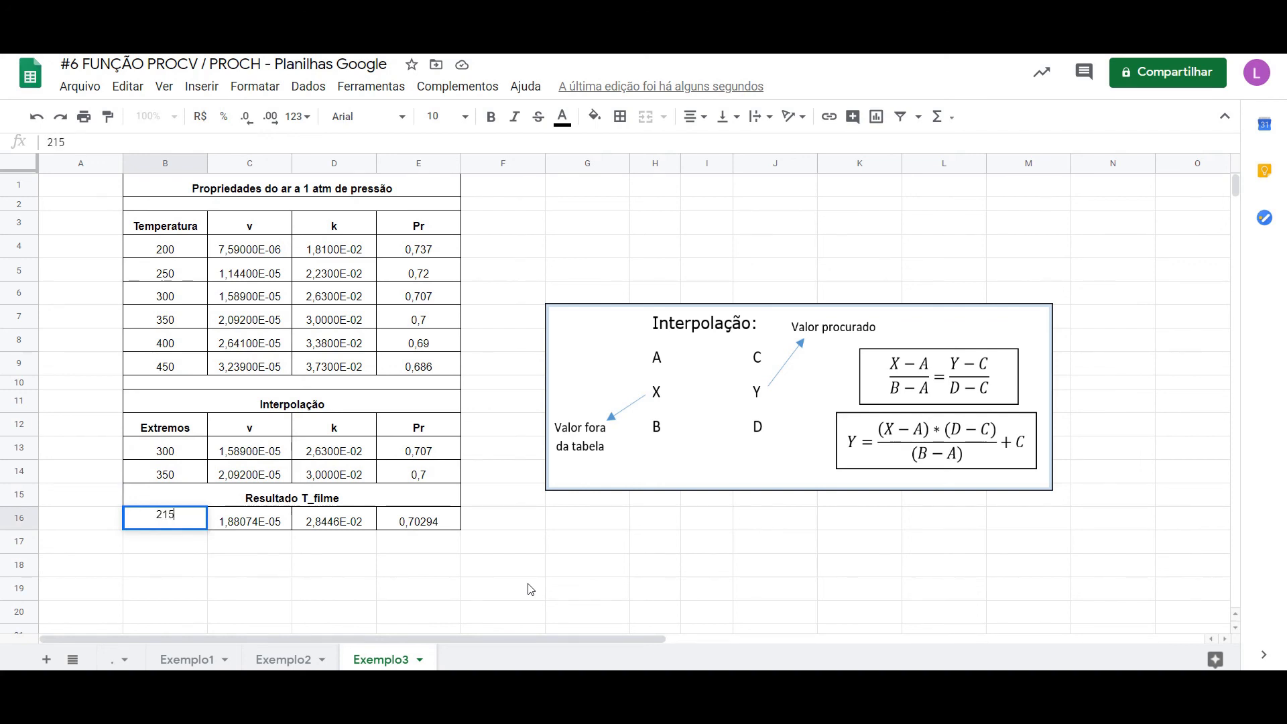
key("Return")
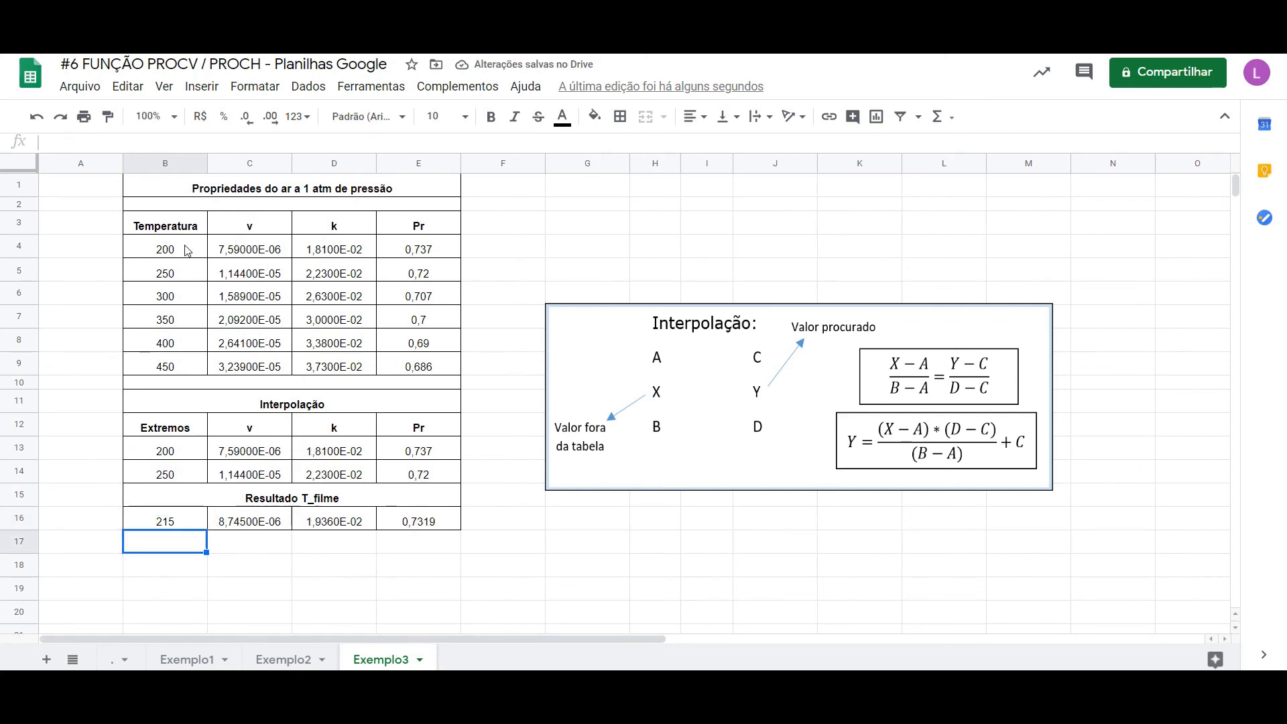
Set the T_filme temperature in B16 to 415.
left_click(178, 523)
type("250")
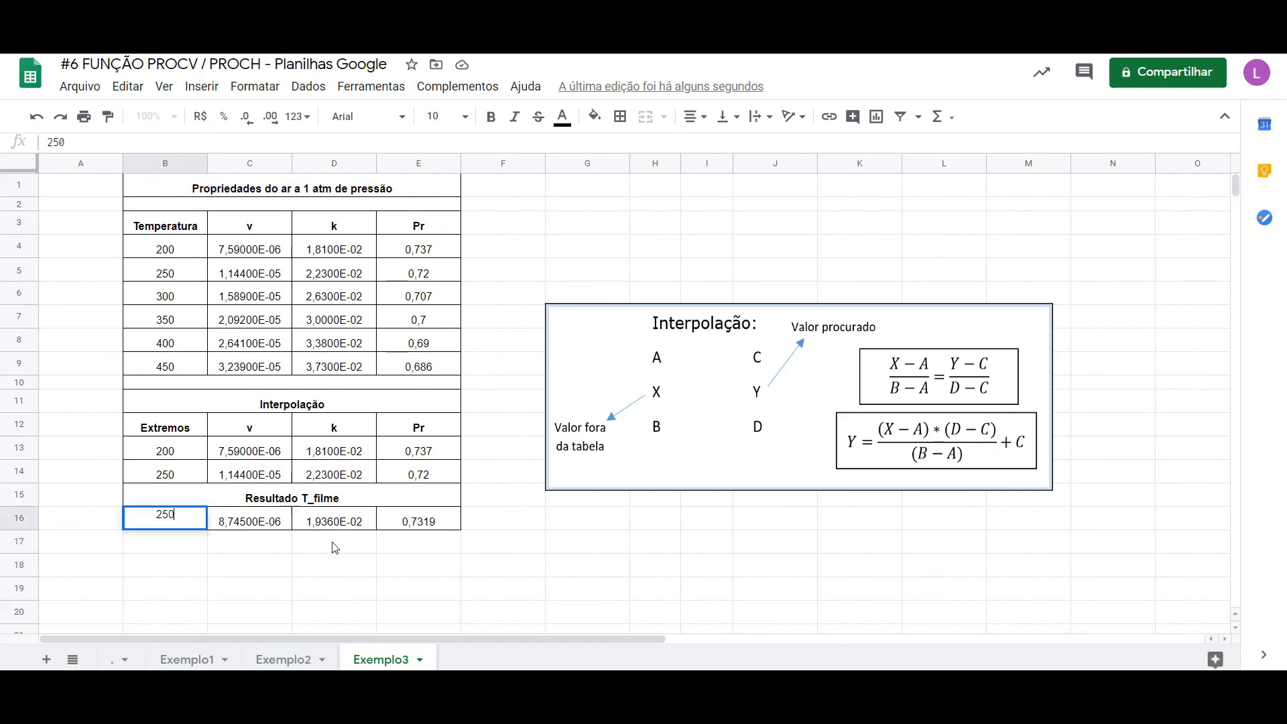
key("Return")
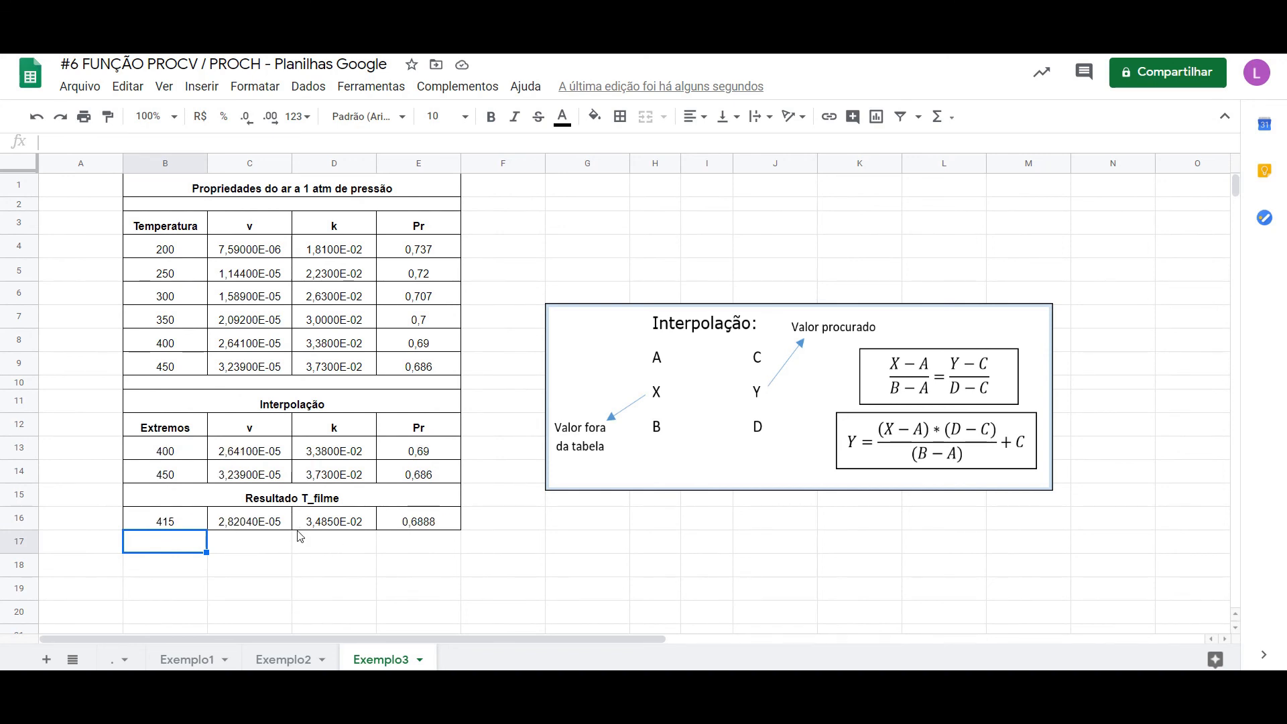
Review the interpolated results in B16:E16, the source temperatures in B4:B9 and the table headers in B3:E3.
left_click(181, 521)
left_click_drag(194, 529, 407, 530)
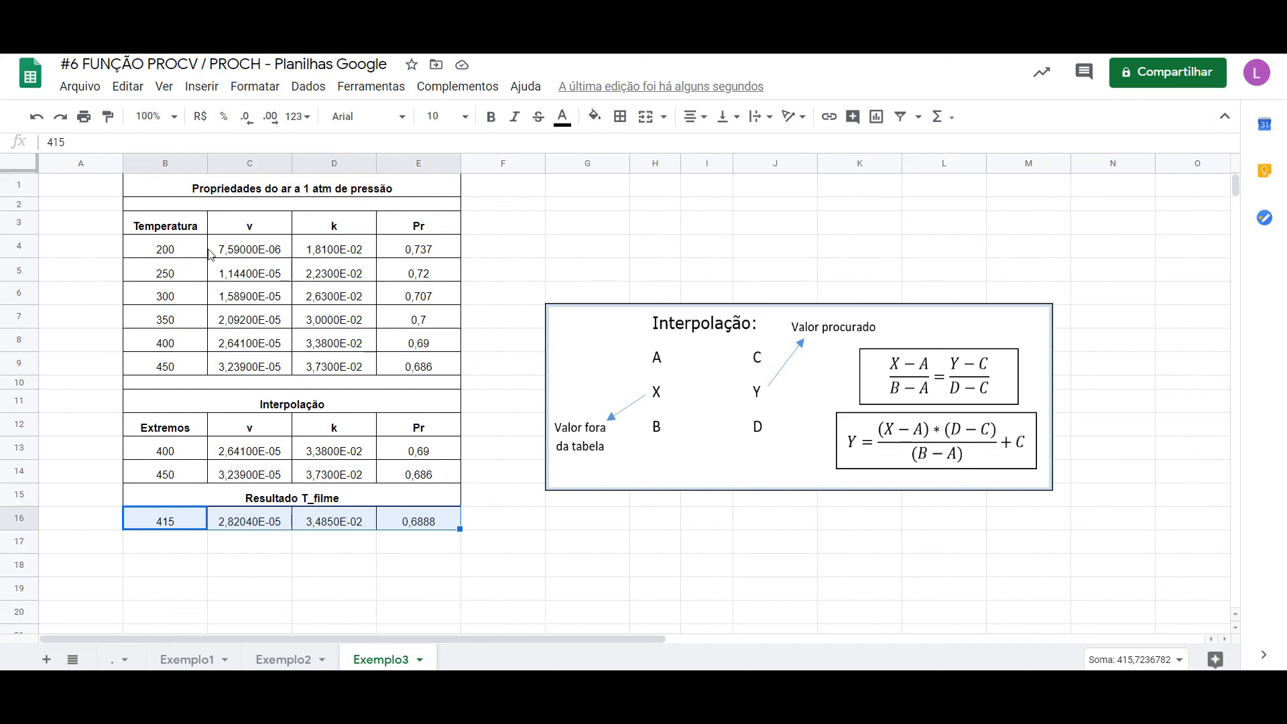
left_click_drag(195, 249, 195, 363)
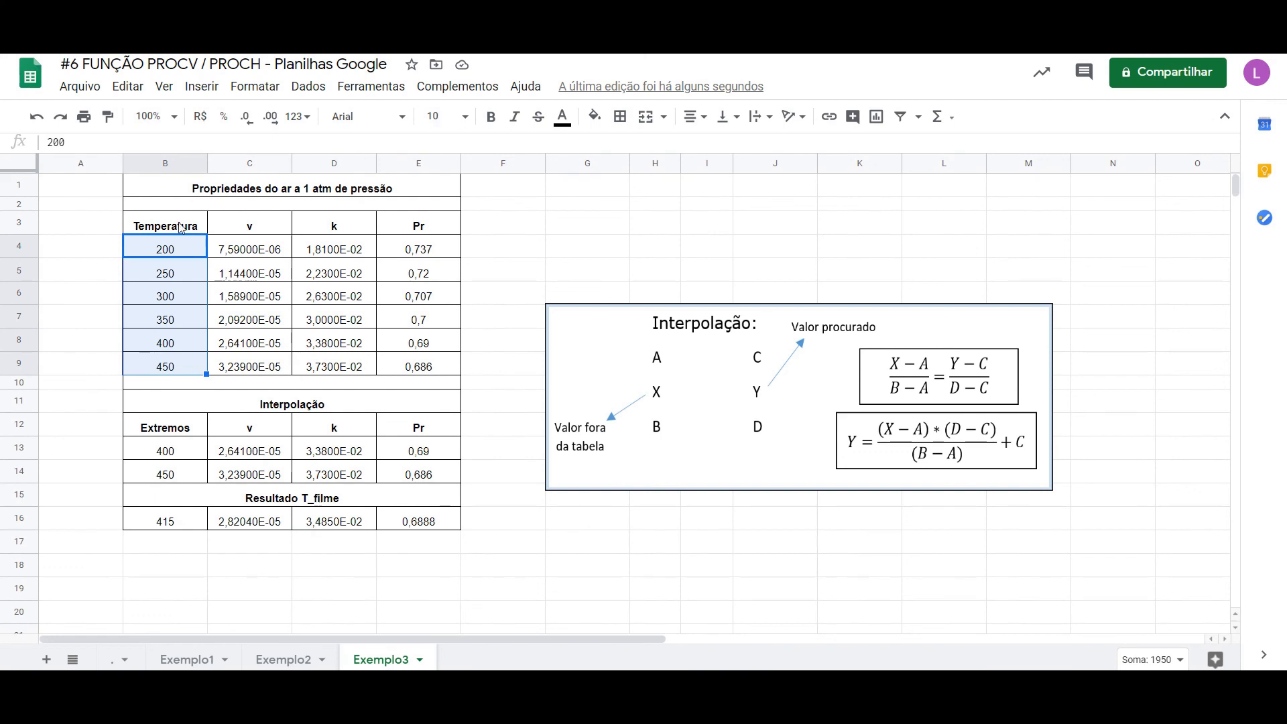
left_click_drag(181, 228, 402, 232)
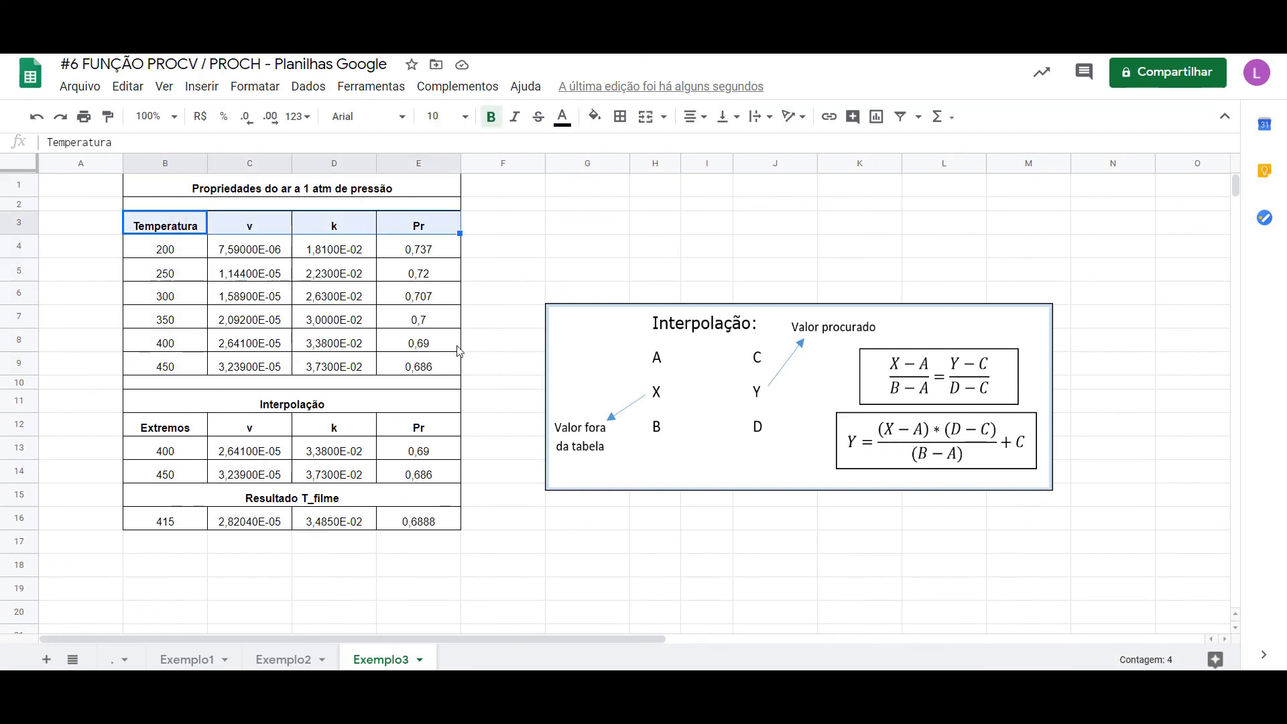